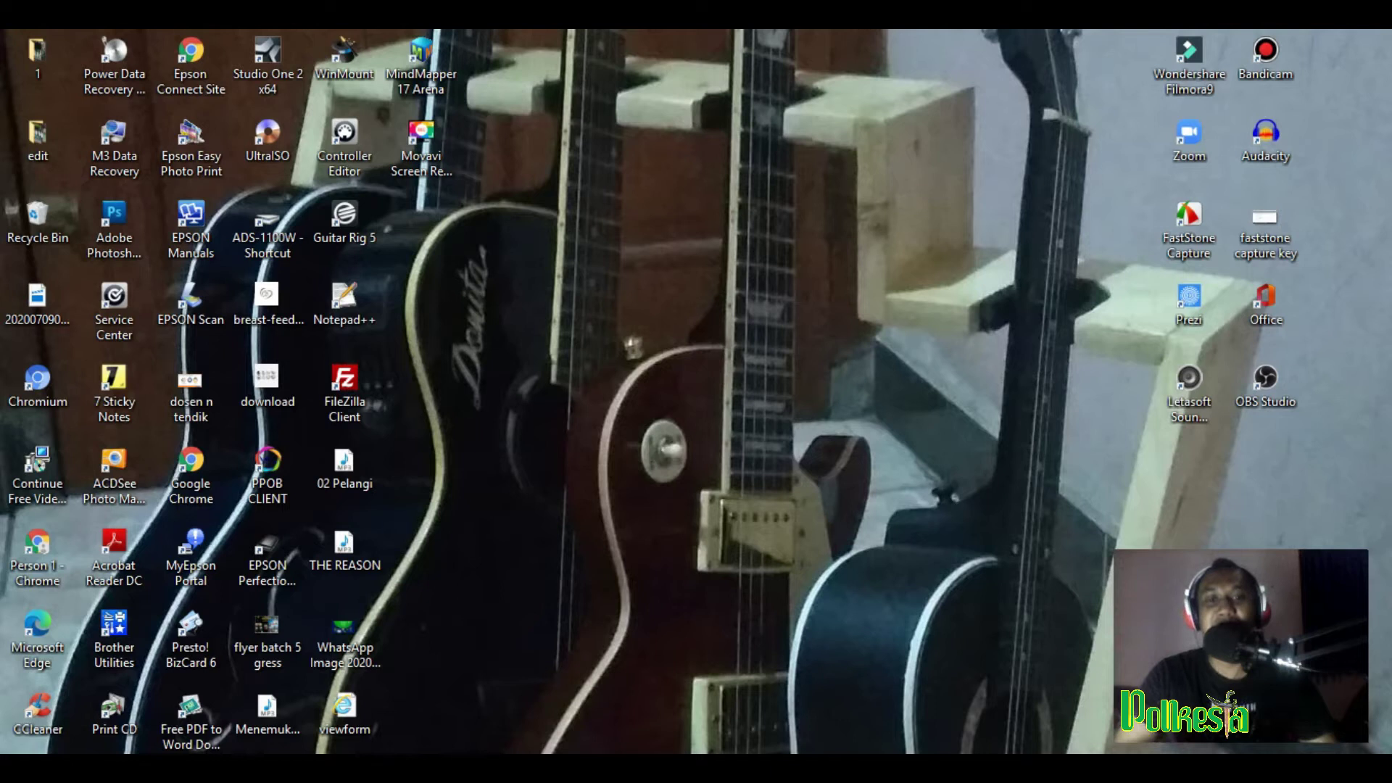
Step: Look over the 'google form' search results, then switch to the 'Google Formulir: Login' tab
{"action": "left_click", "coordinate": [721, 689]}
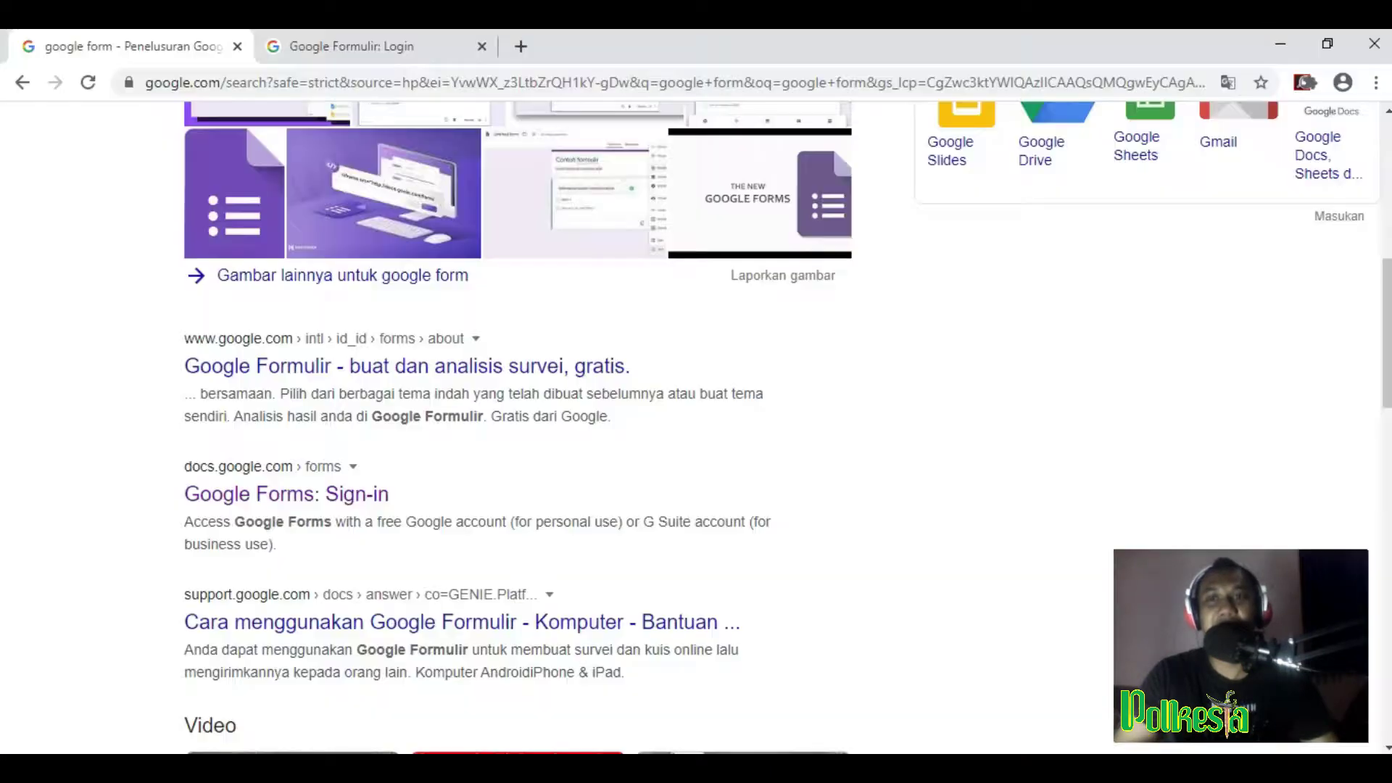
{"action": "scroll", "coordinate": [1021, 598], "scroll_direction": "up", "scroll_amount": 8}
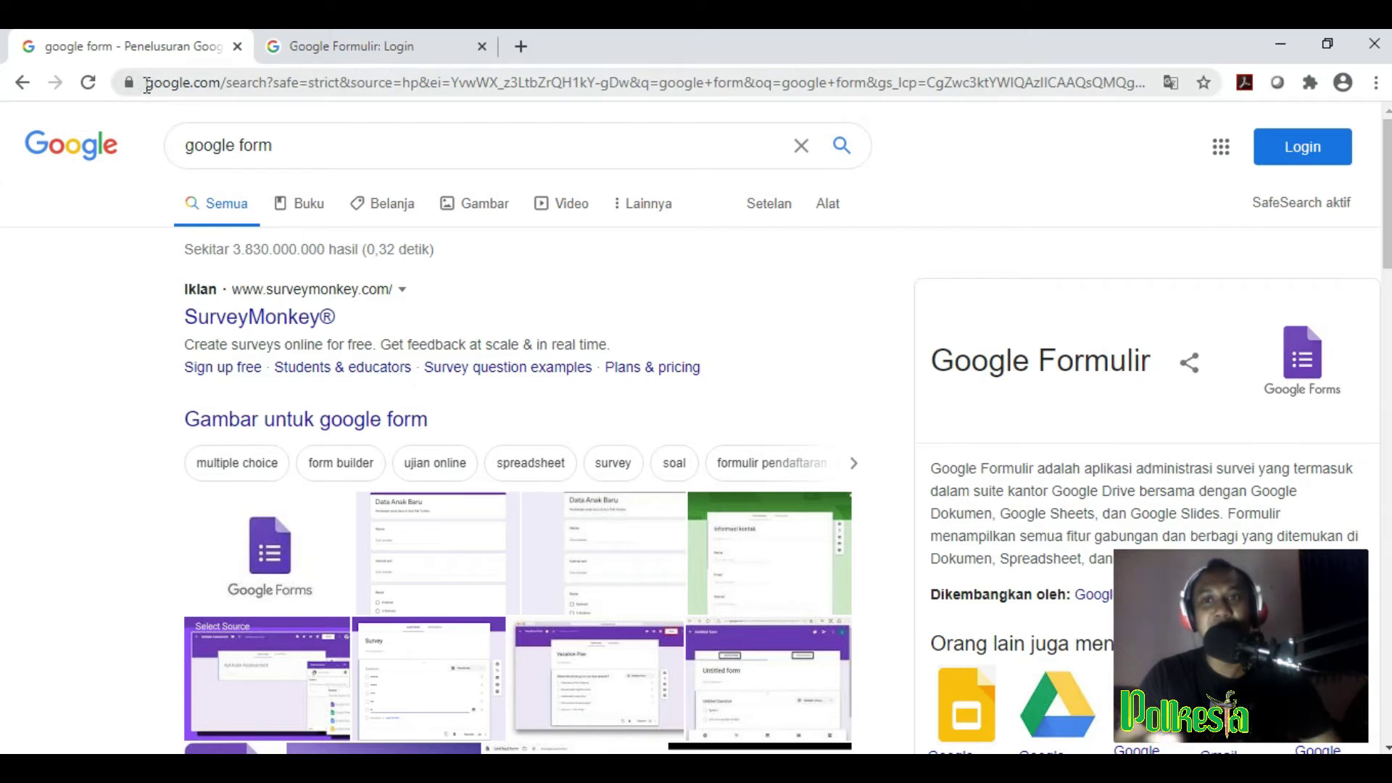
{"action": "left_click_drag", "start_coordinate": [148, 86], "coordinate": [218, 92]}
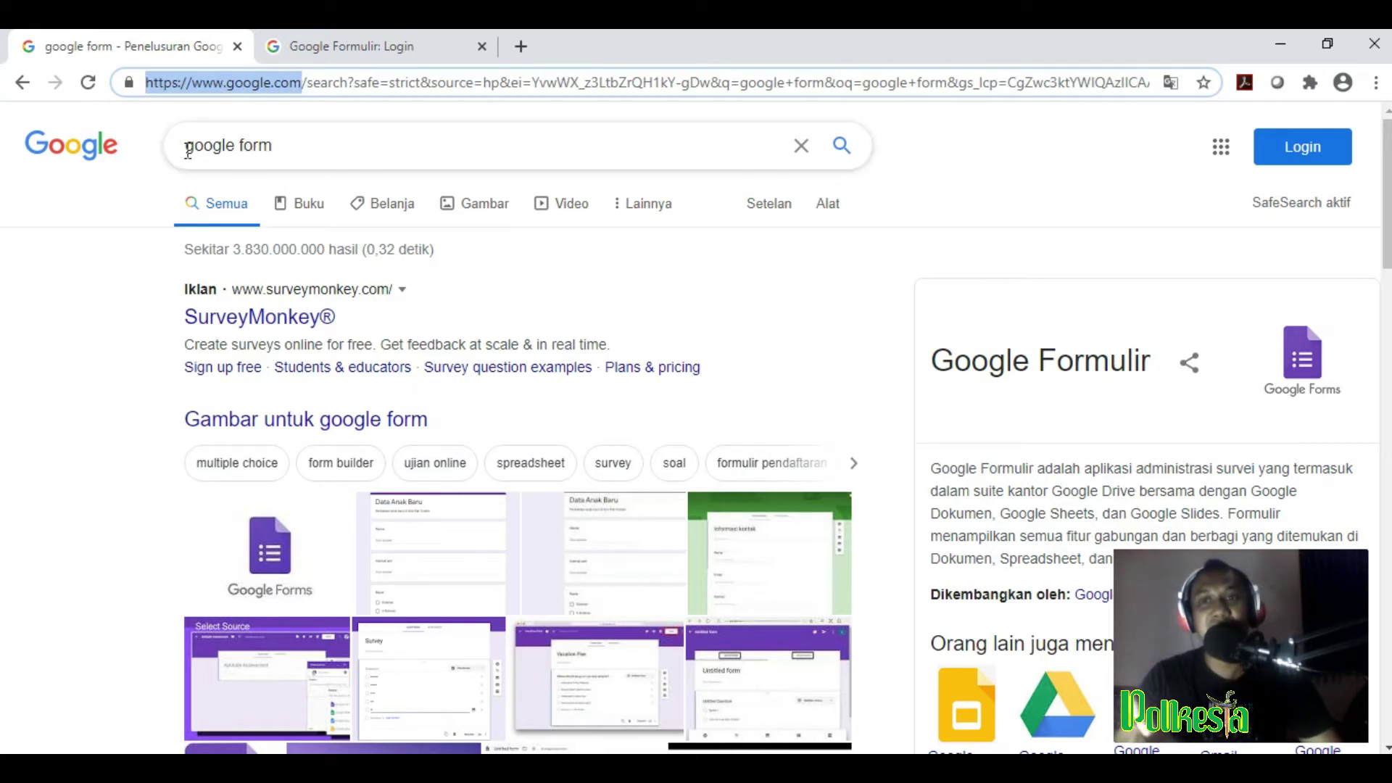
{"action": "left_click_drag", "start_coordinate": [239, 147], "coordinate": [161, 155]}
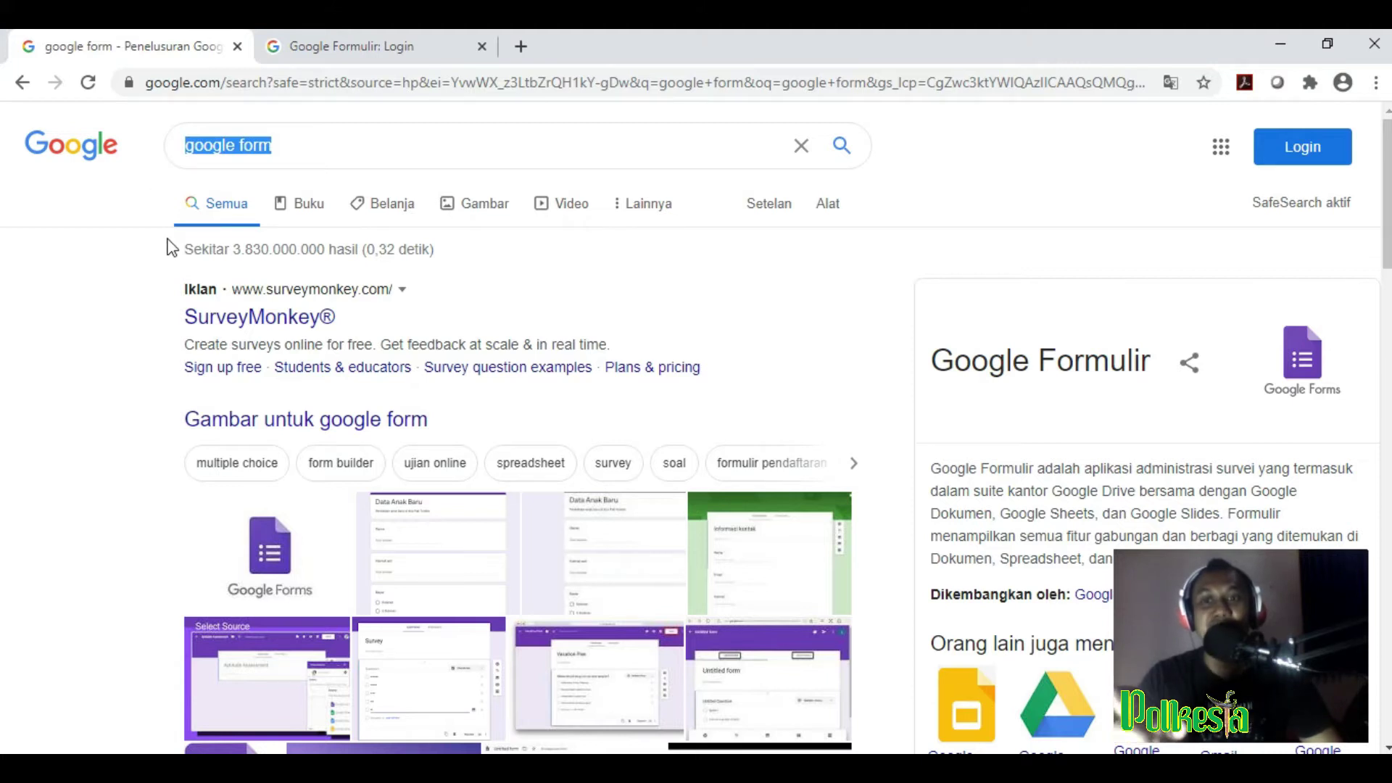
{"action": "scroll", "coordinate": [171, 247], "scroll_direction": "down", "scroll_amount": 5}
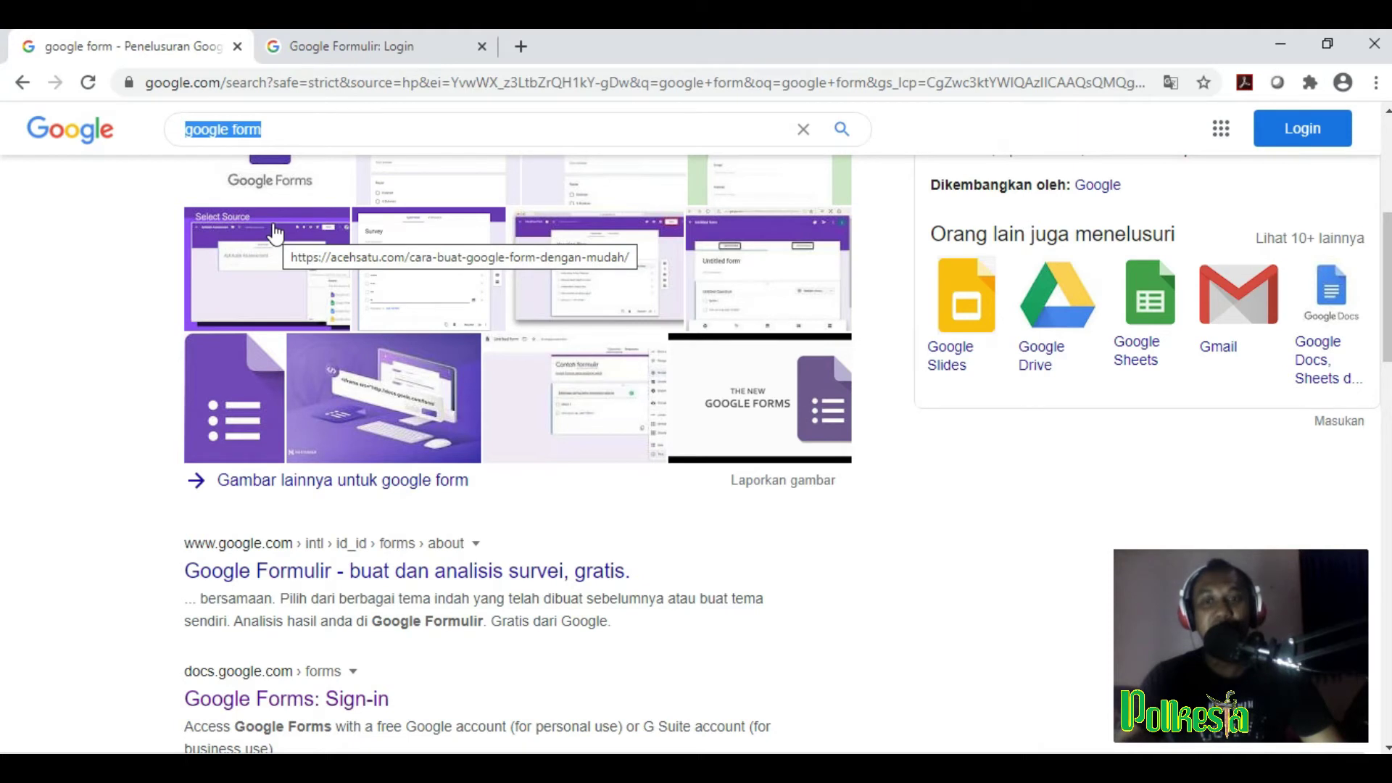
{"action": "scroll", "coordinate": [274, 234], "scroll_direction": "down", "scroll_amount": 3}
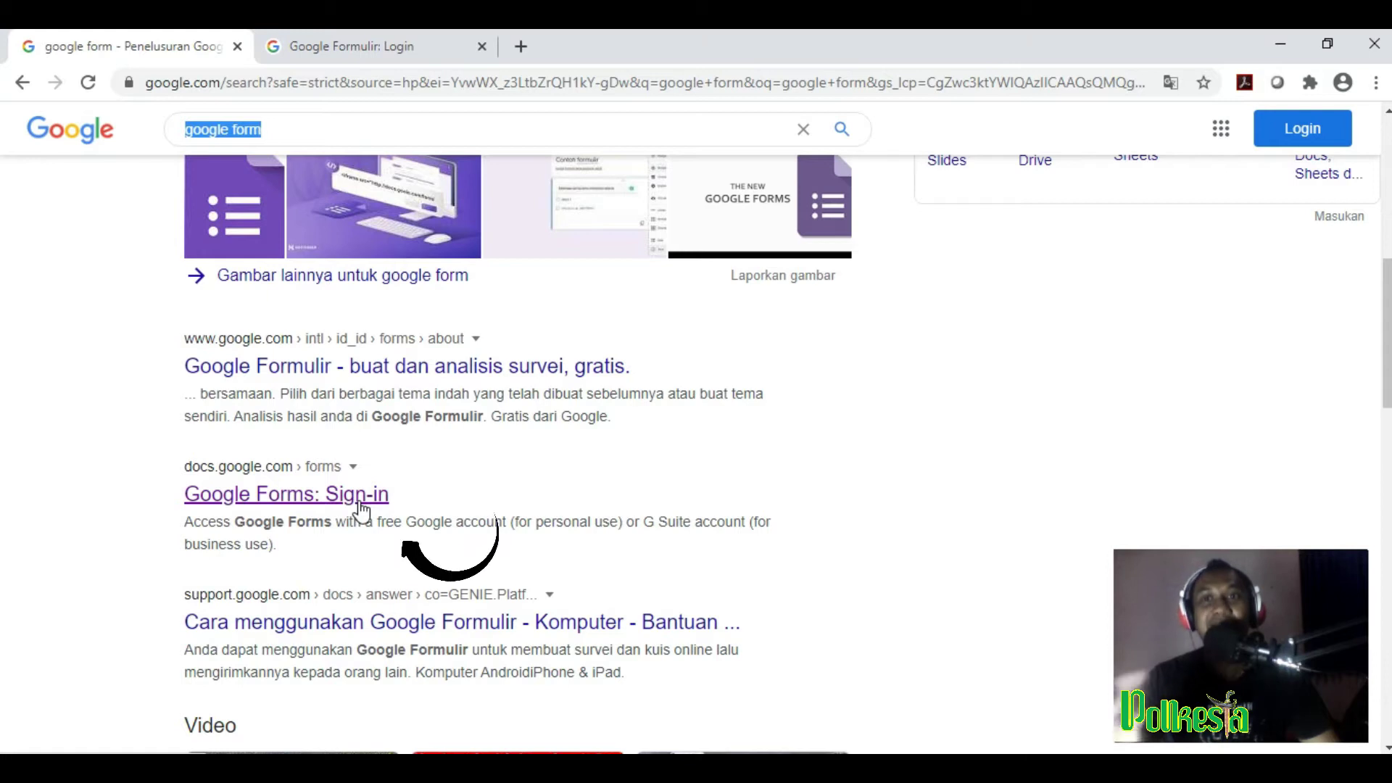
{"action": "left_click", "coordinate": [376, 53]}
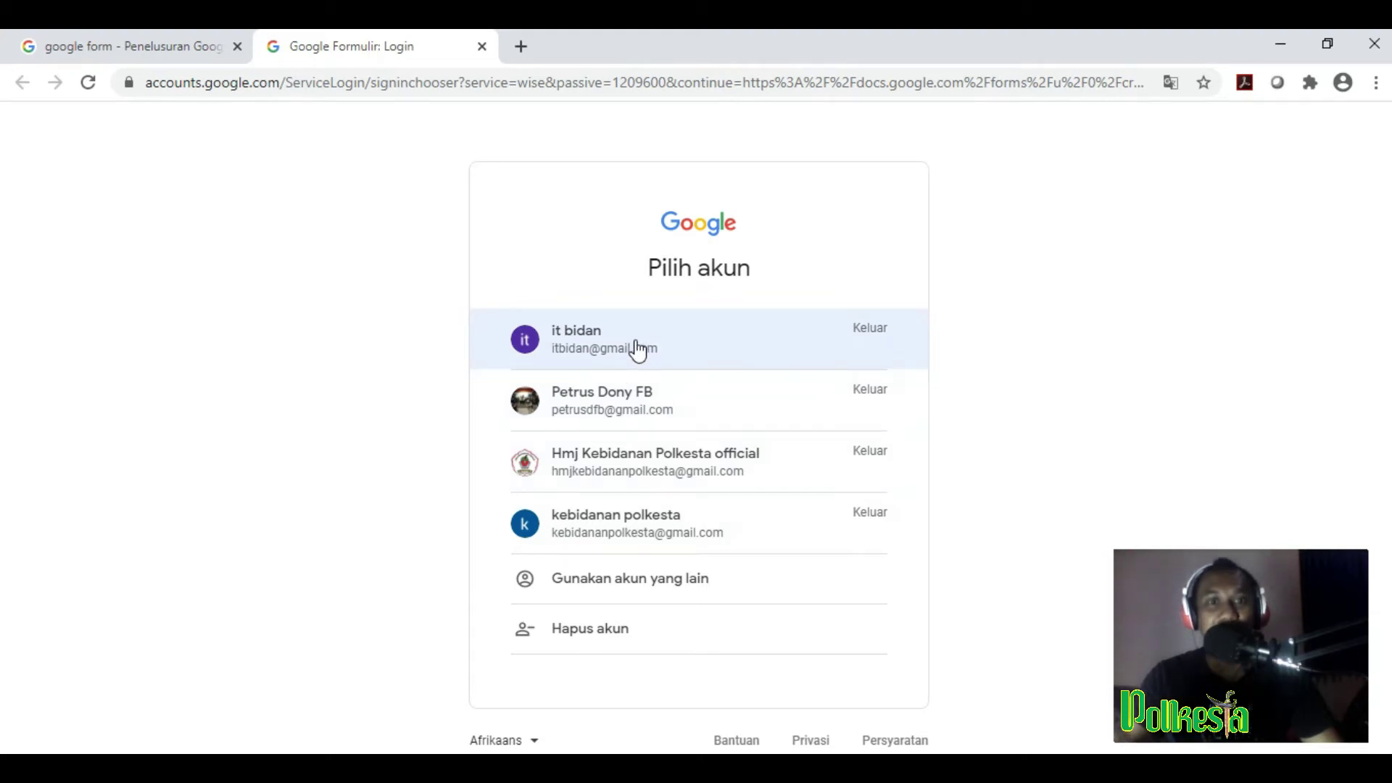
Step: Pick the account in the 'Pilih akun' list and enter its password to sign in
{"action": "left_click", "coordinate": [636, 345]}
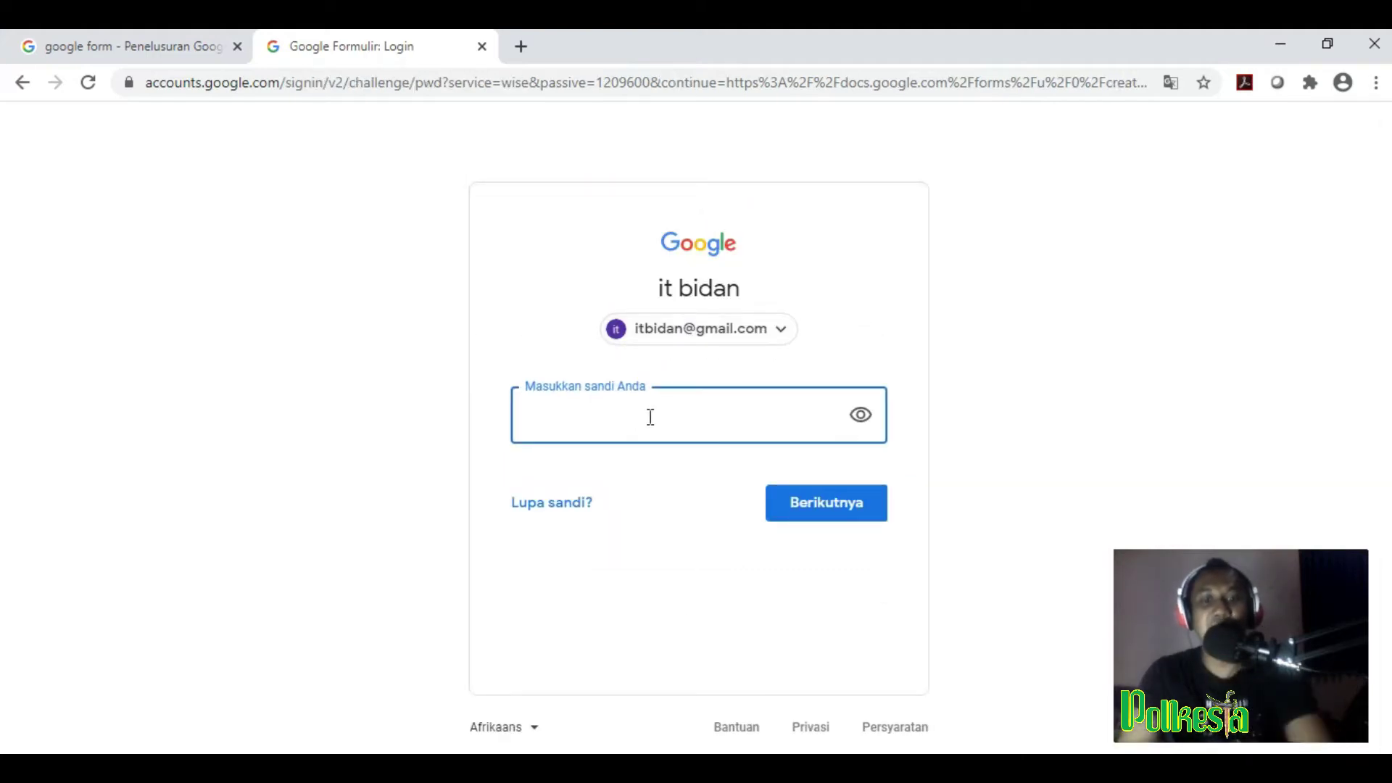
{"action": "type", "text": "•••••••••"}
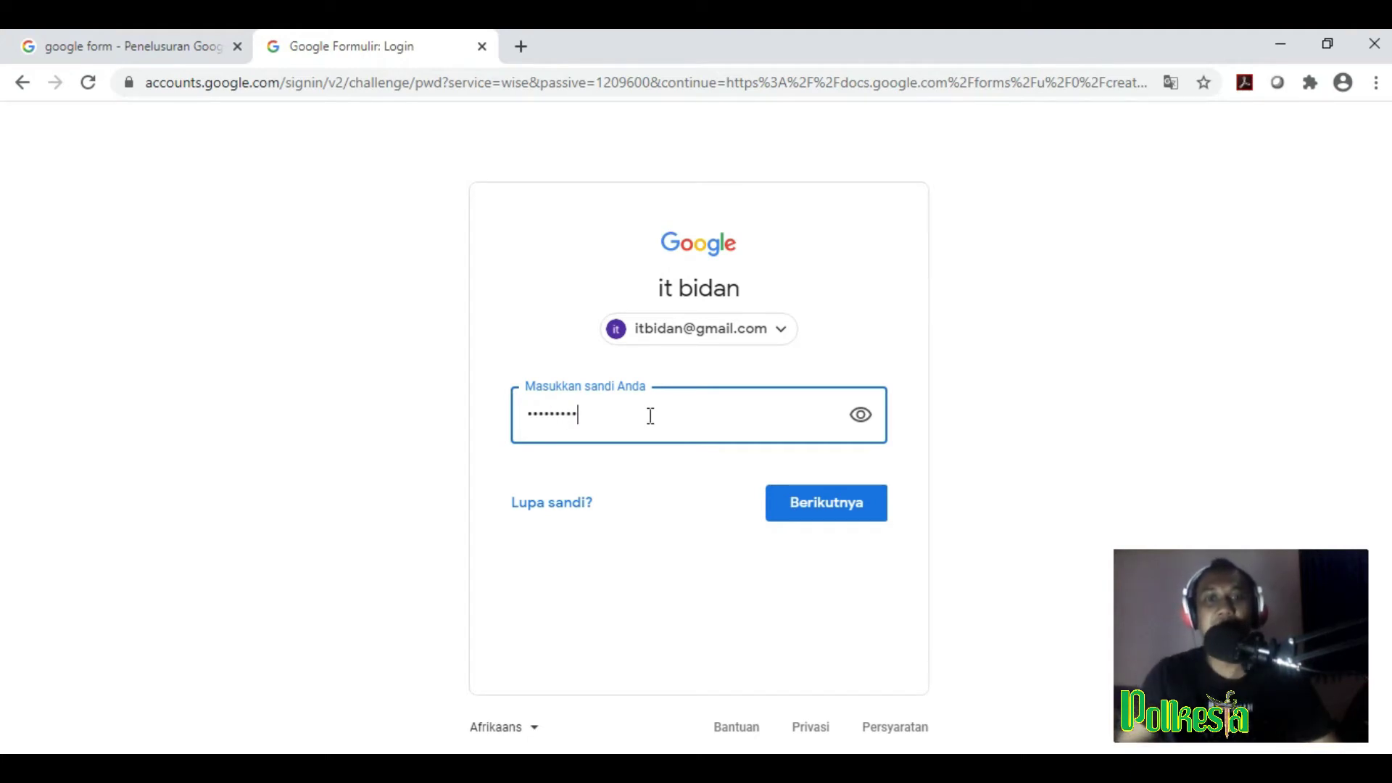
{"action": "left_click", "coordinate": [830, 516]}
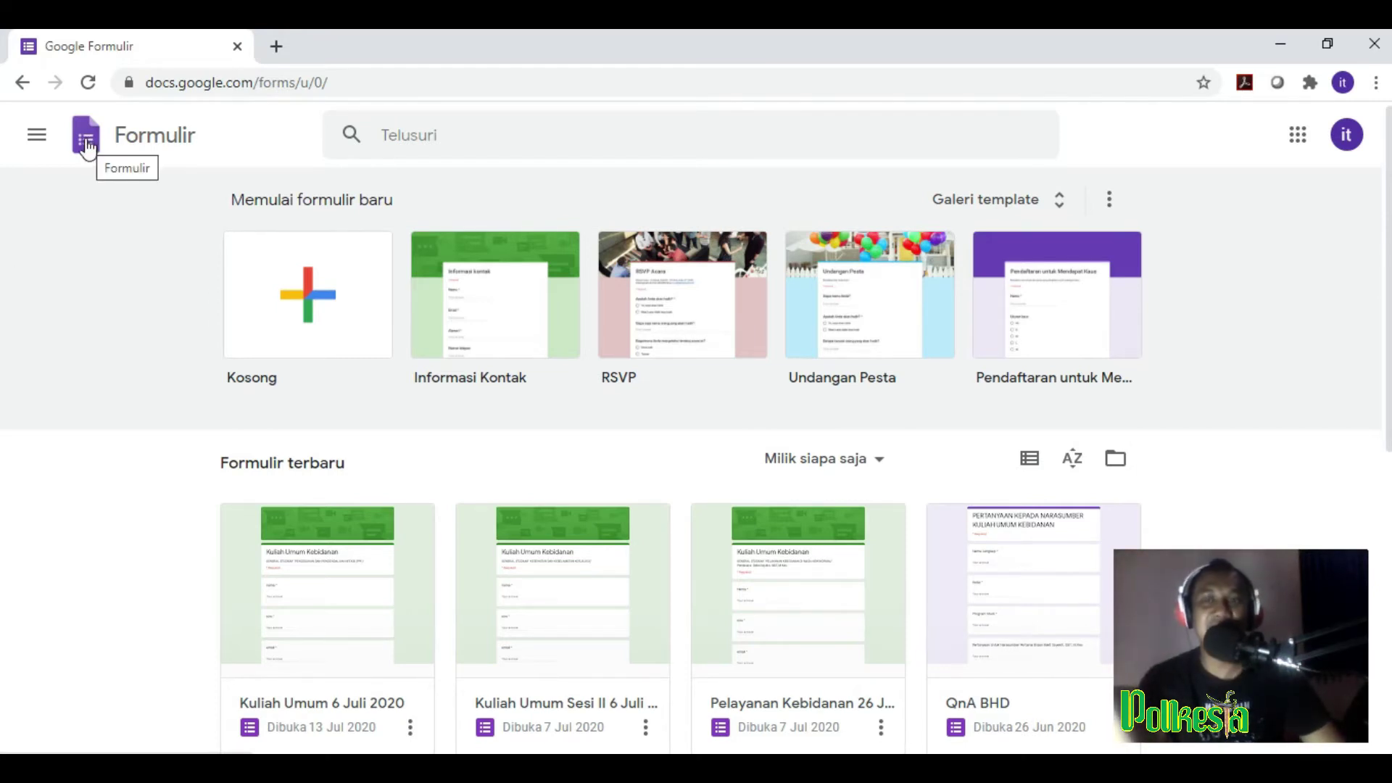
Step: Go to the Formulir home page from the main menu and create a Kosong (blank) form
{"action": "left_click", "coordinate": [37, 138]}
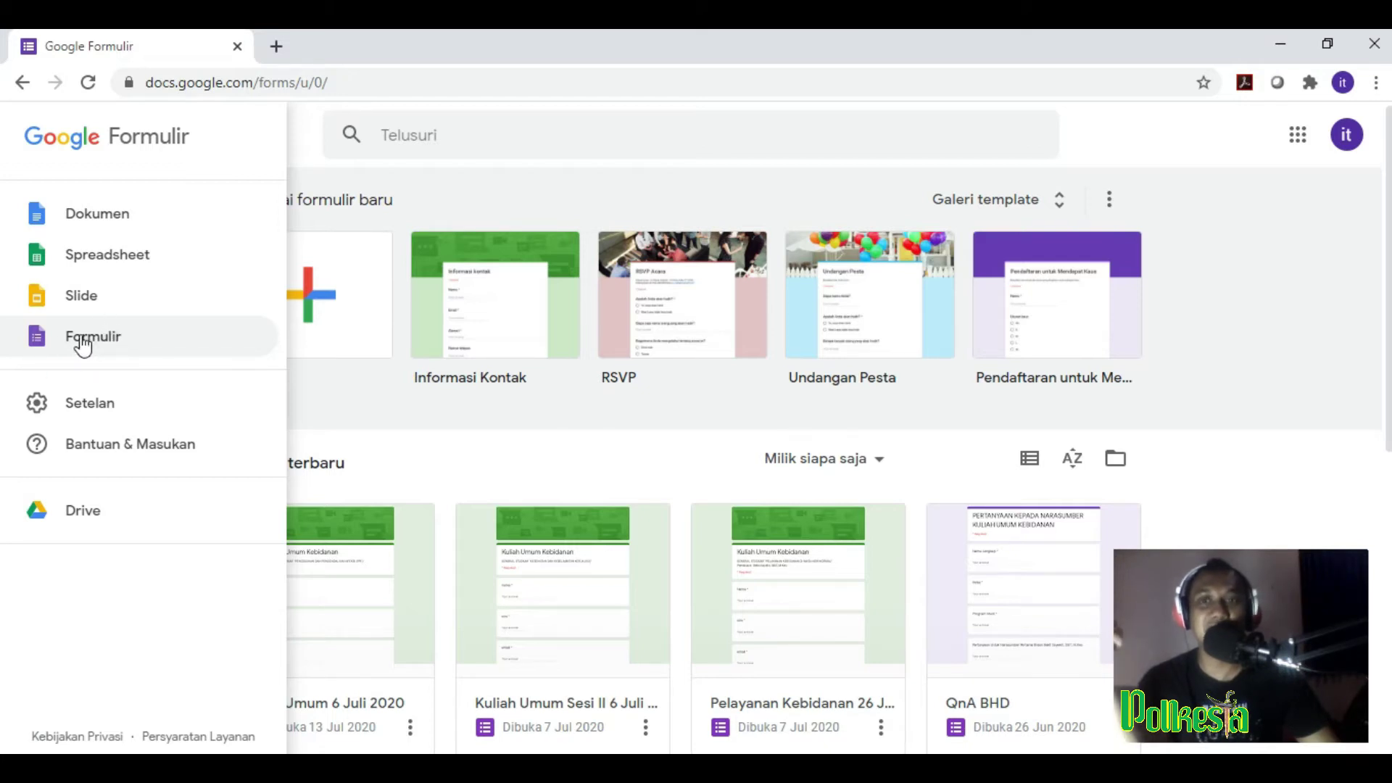
{"action": "left_click", "coordinate": [84, 345]}
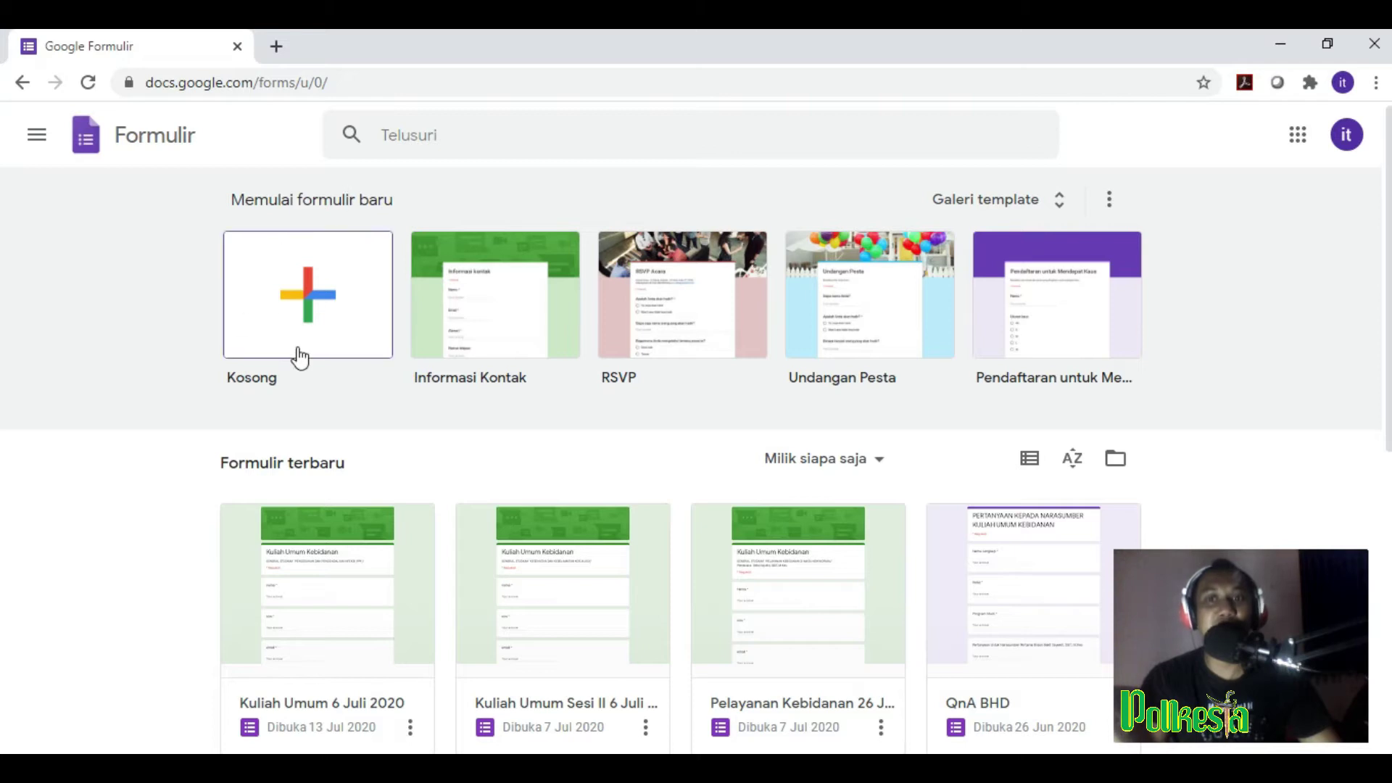
{"action": "left_click", "coordinate": [315, 311]}
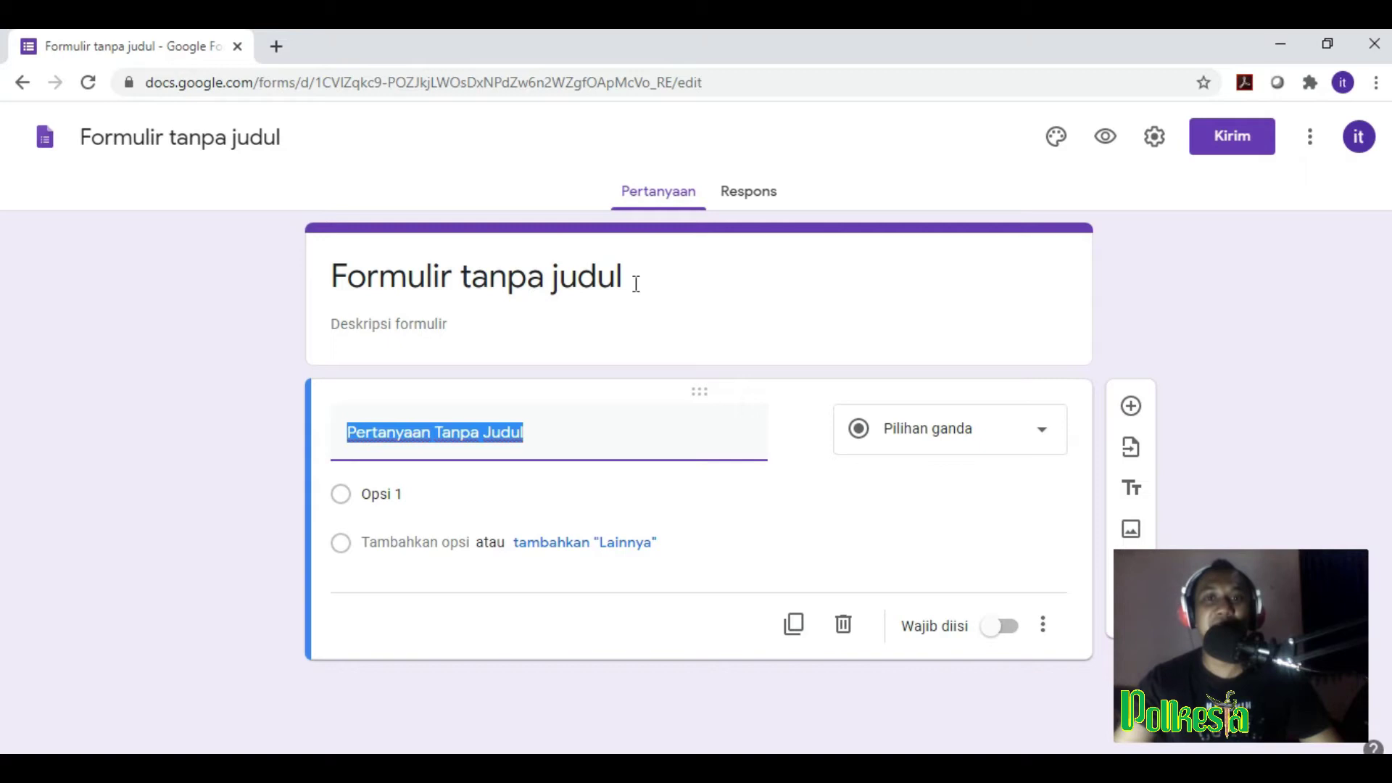
Step: Replace 'Formulir tanpa judul' with 'Absensi Rapat Online' and add the description 'Isi dengan lengkap'
{"action": "left_click_drag", "start_coordinate": [635, 284], "coordinate": [345, 299]}
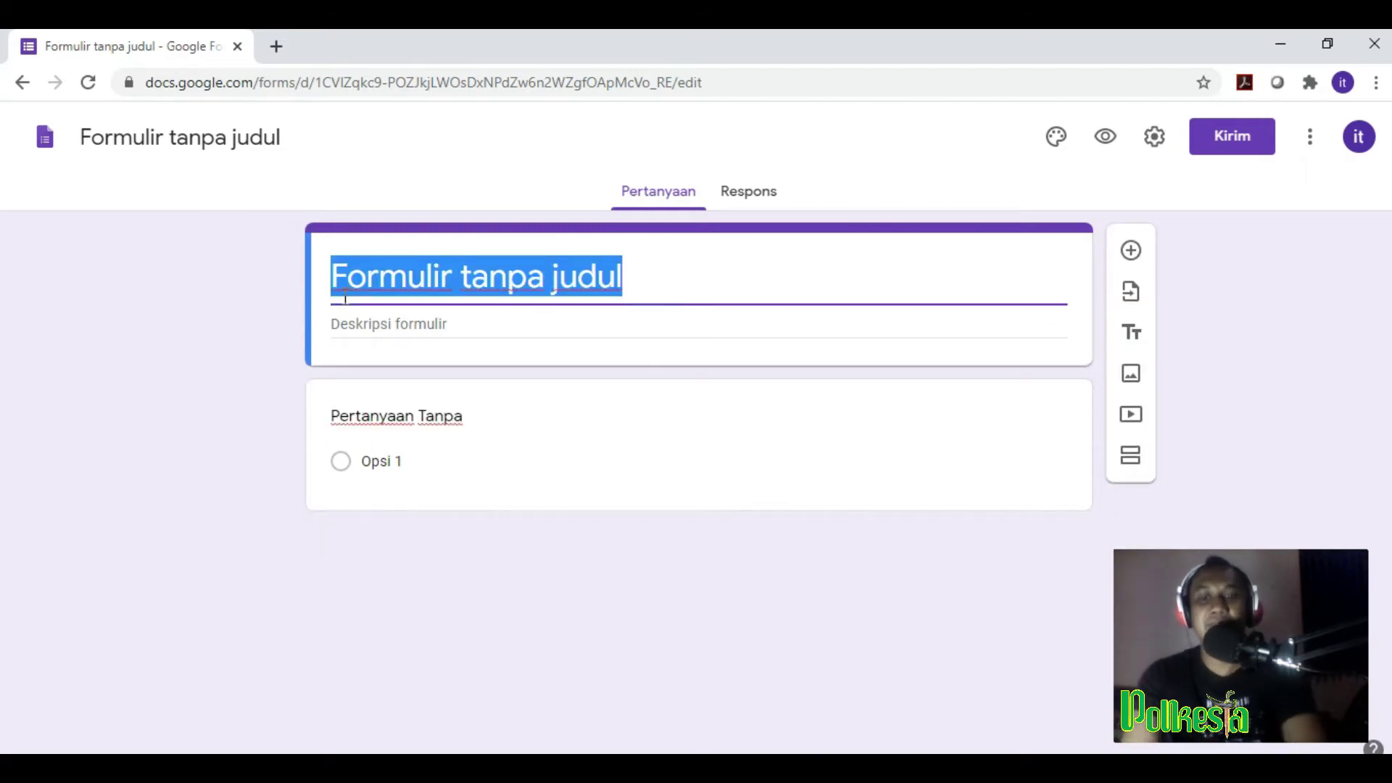
{"action": "type", "text": "Absensi"}
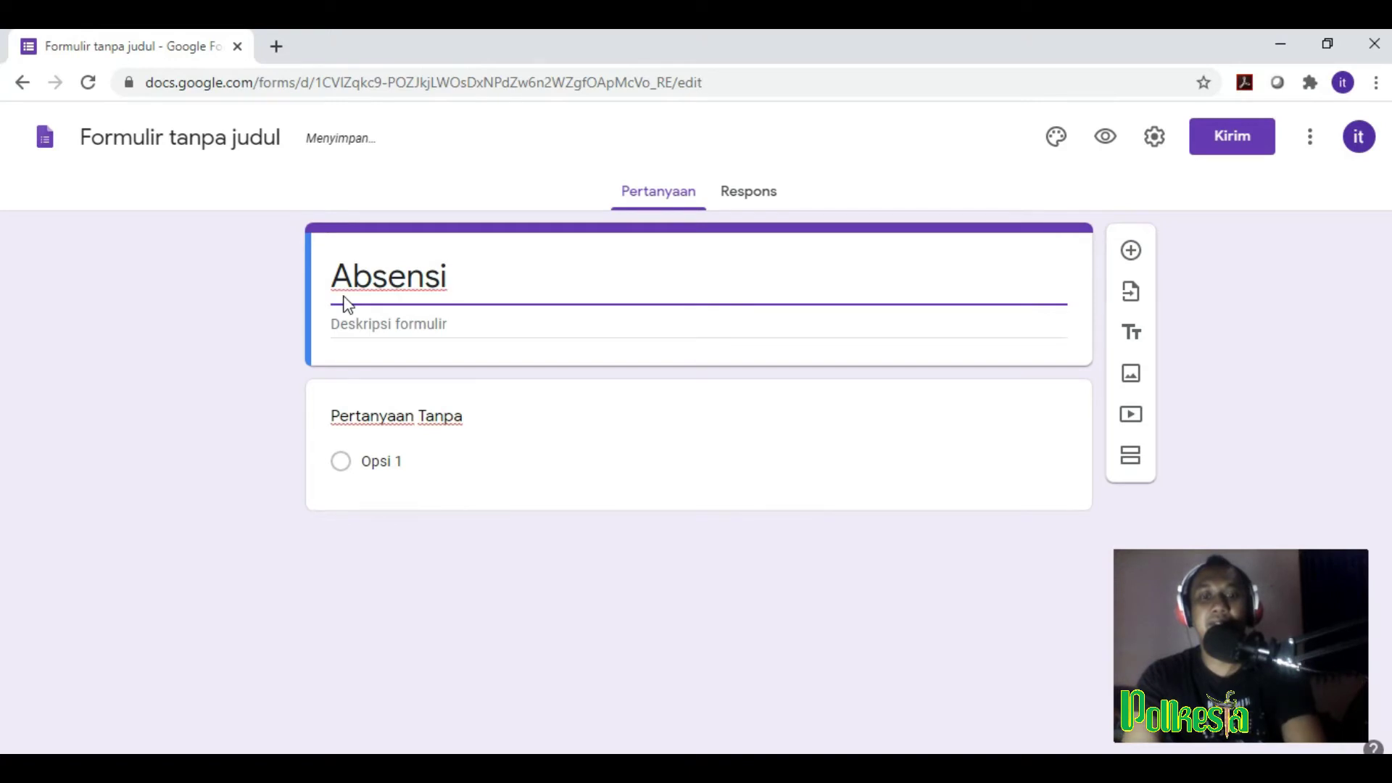
{"action": "type", "text": " Rapa"}
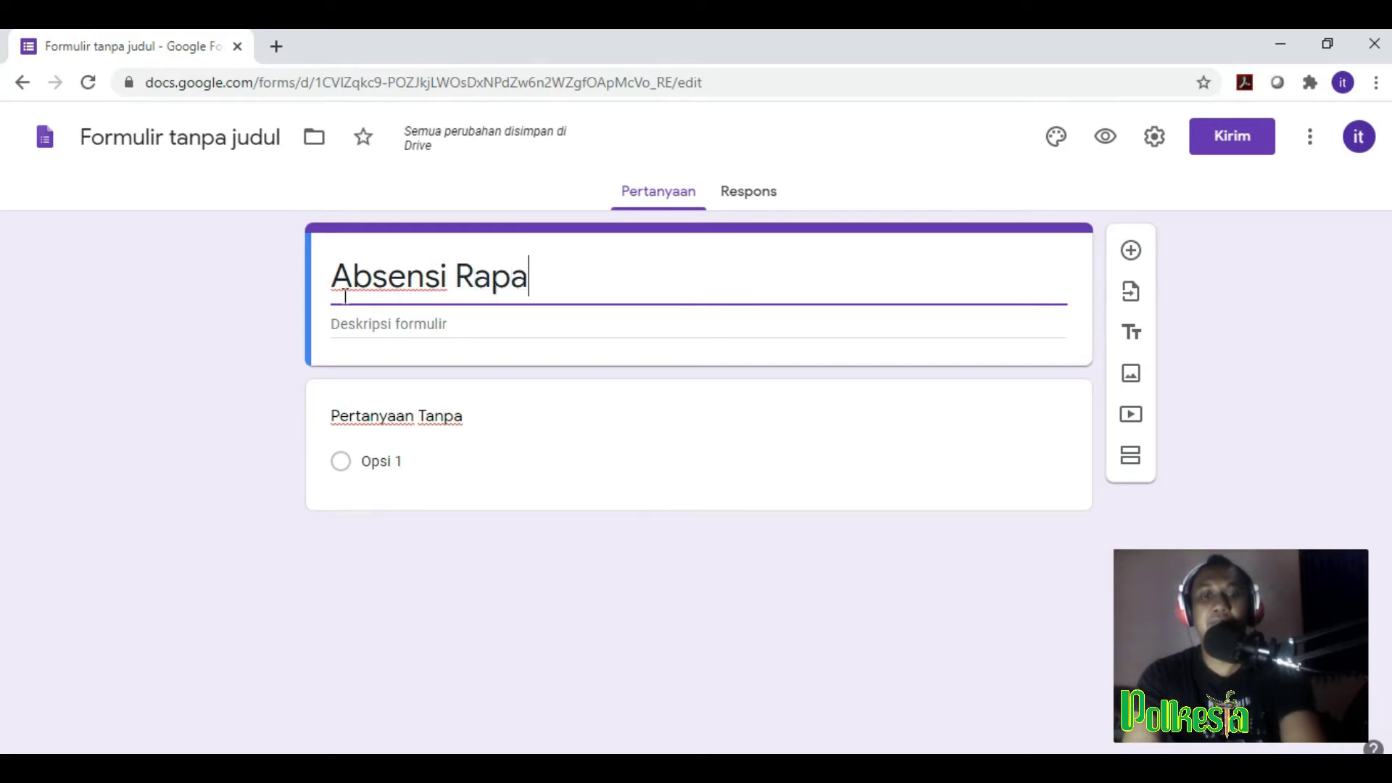
{"action": "type", "text": "t Online"}
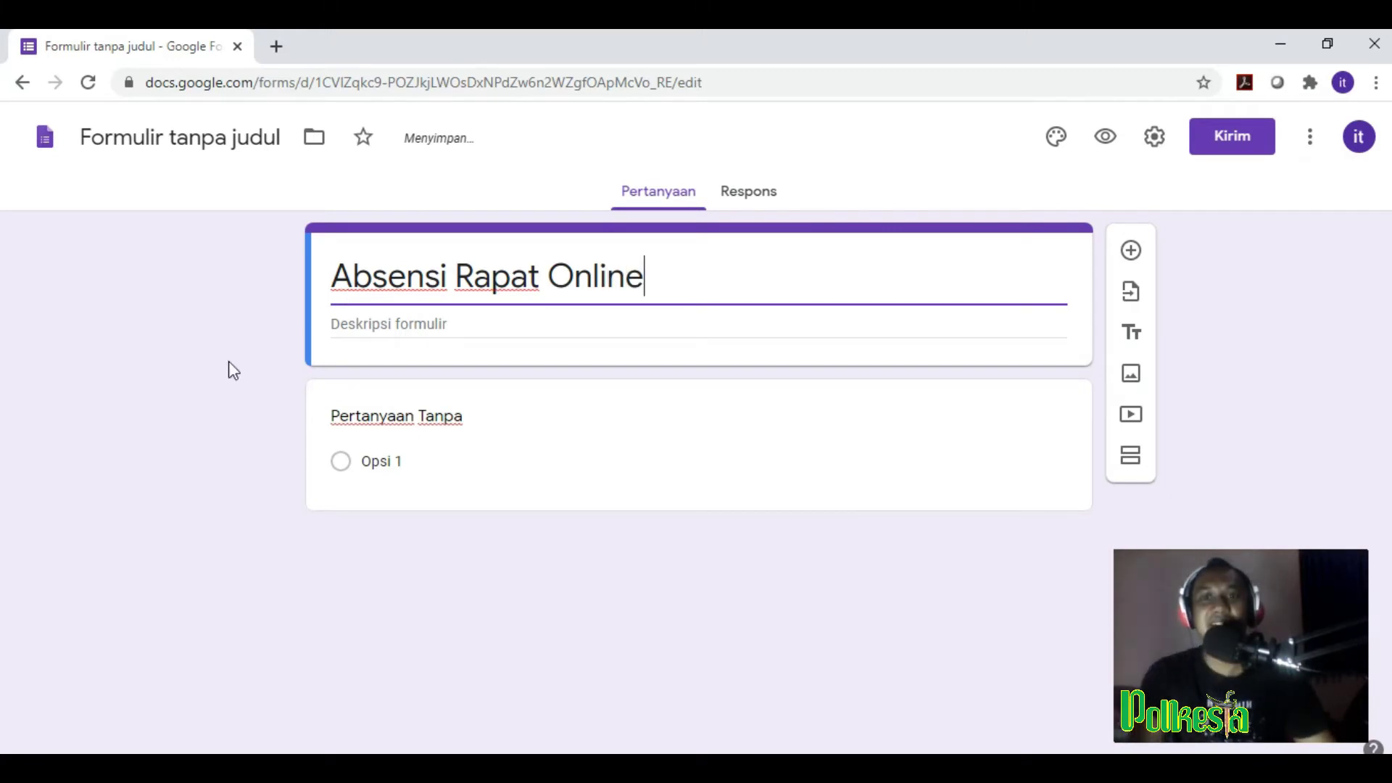
{"action": "left_click", "coordinate": [365, 324]}
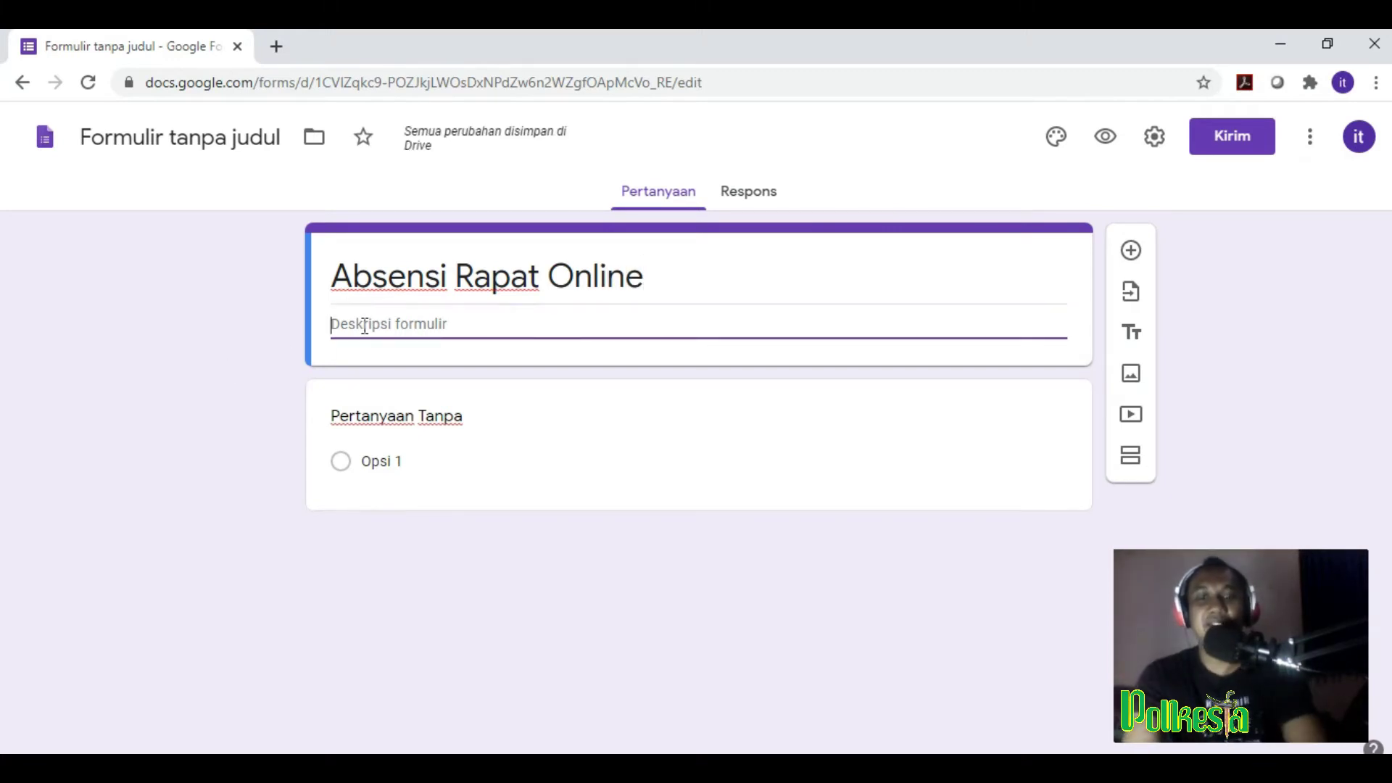
{"action": "type", "text": "Isi denga"}
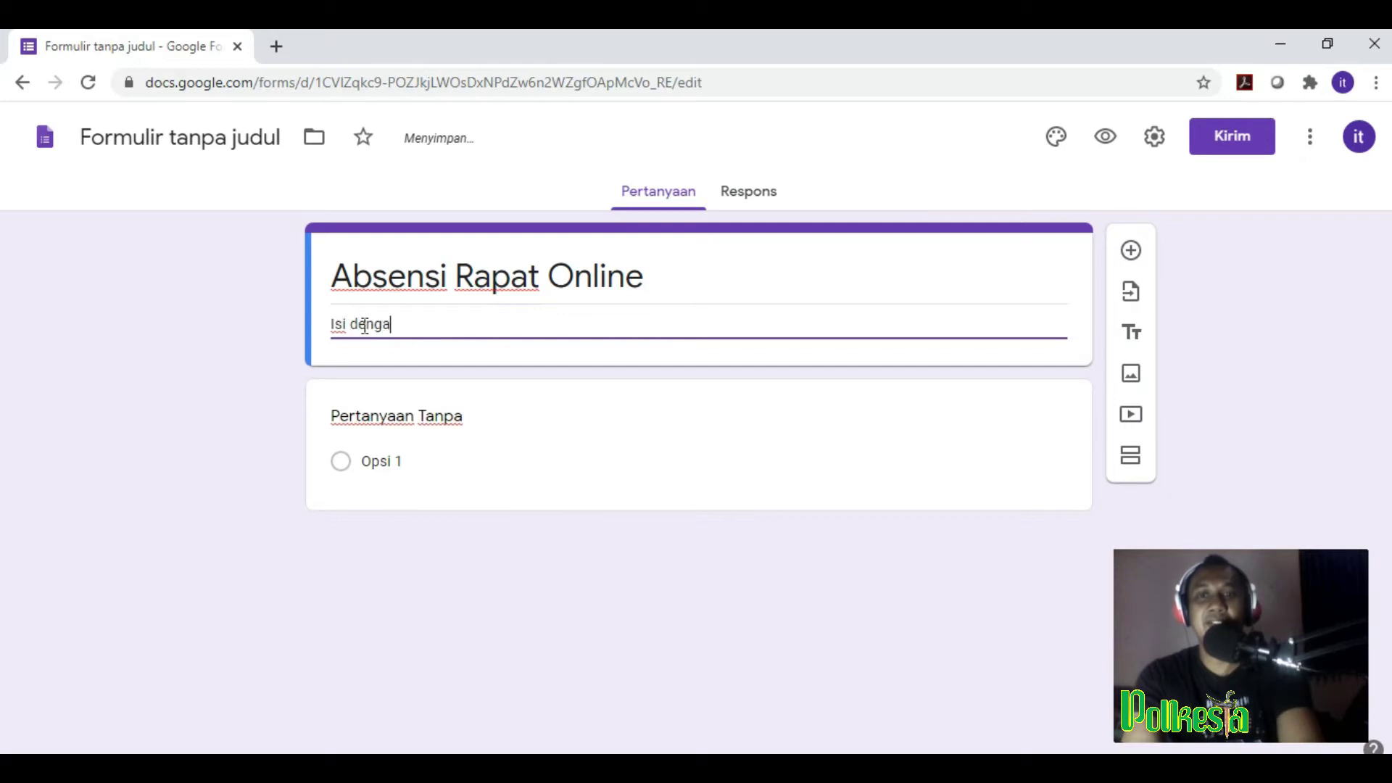
{"action": "type", "text": "n lengkap"}
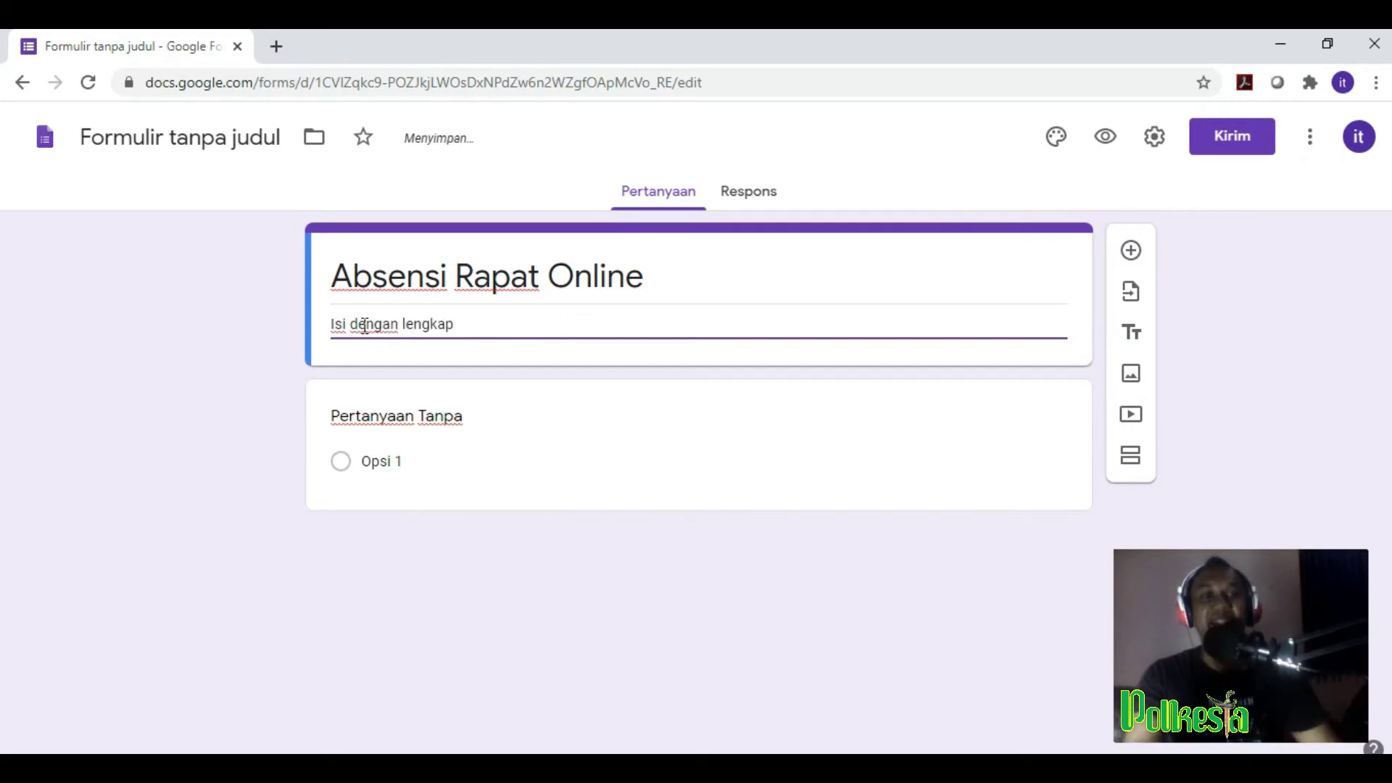
{"action": "left_click", "coordinate": [746, 432]}
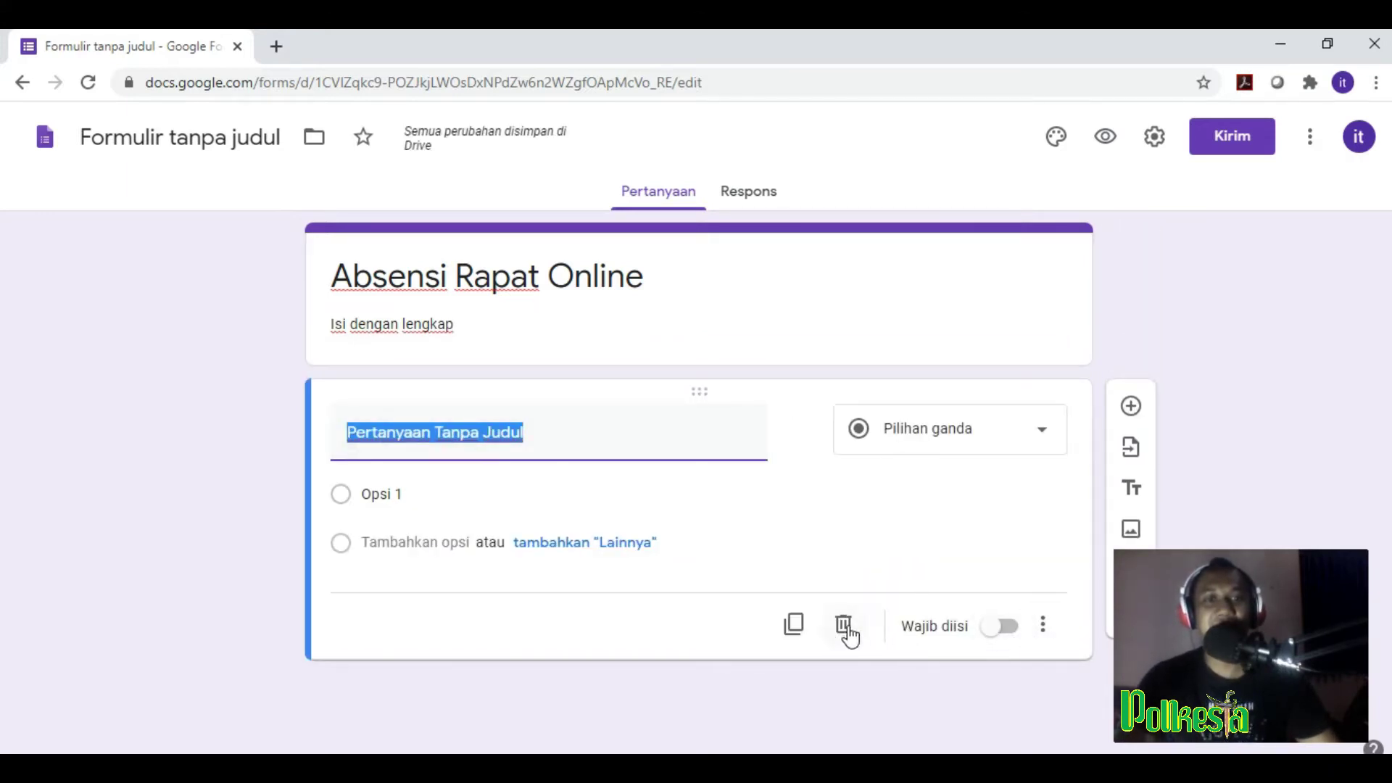
Step: Delete the default 'Opsi 1' multiple-choice question and rename the document 'Absensi Rapat Online'
{"action": "left_click", "coordinate": [842, 624]}
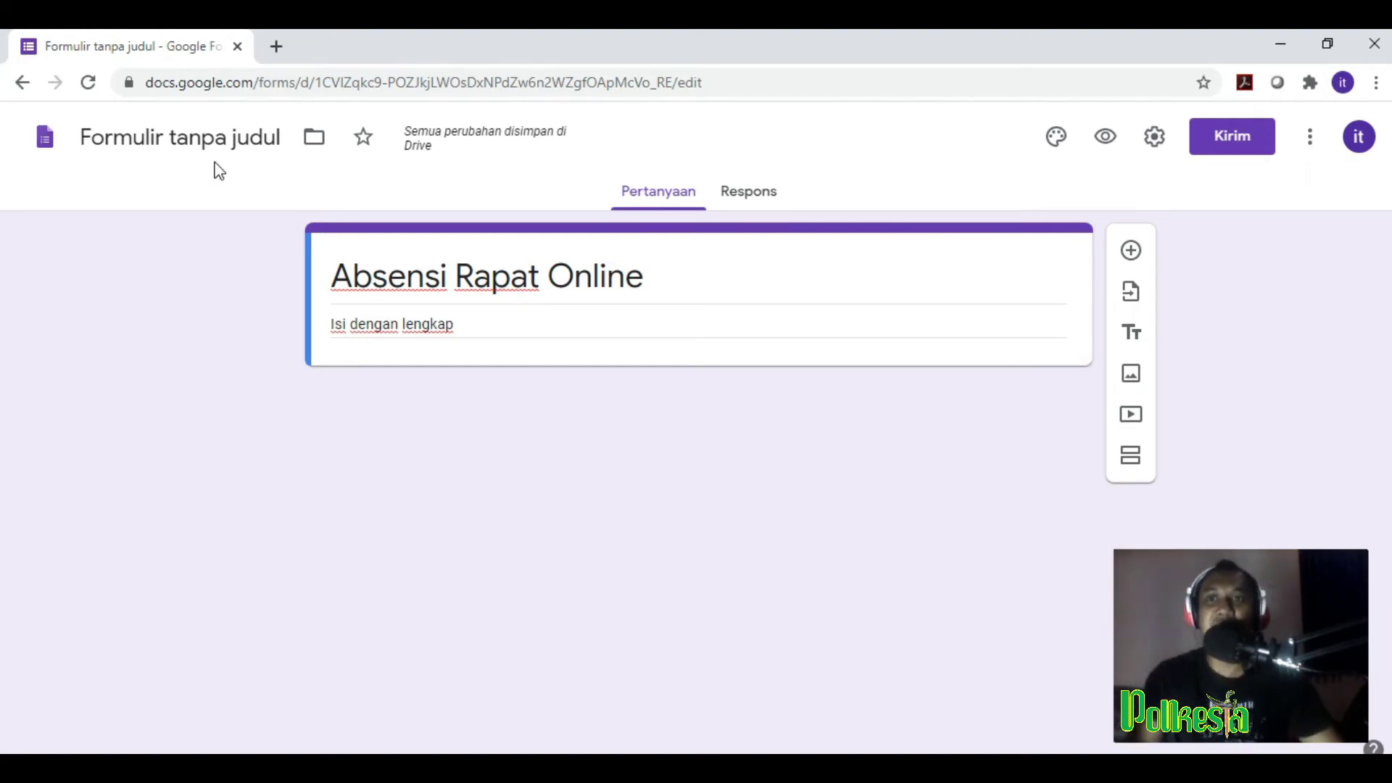
{"action": "left_click", "coordinate": [159, 143]}
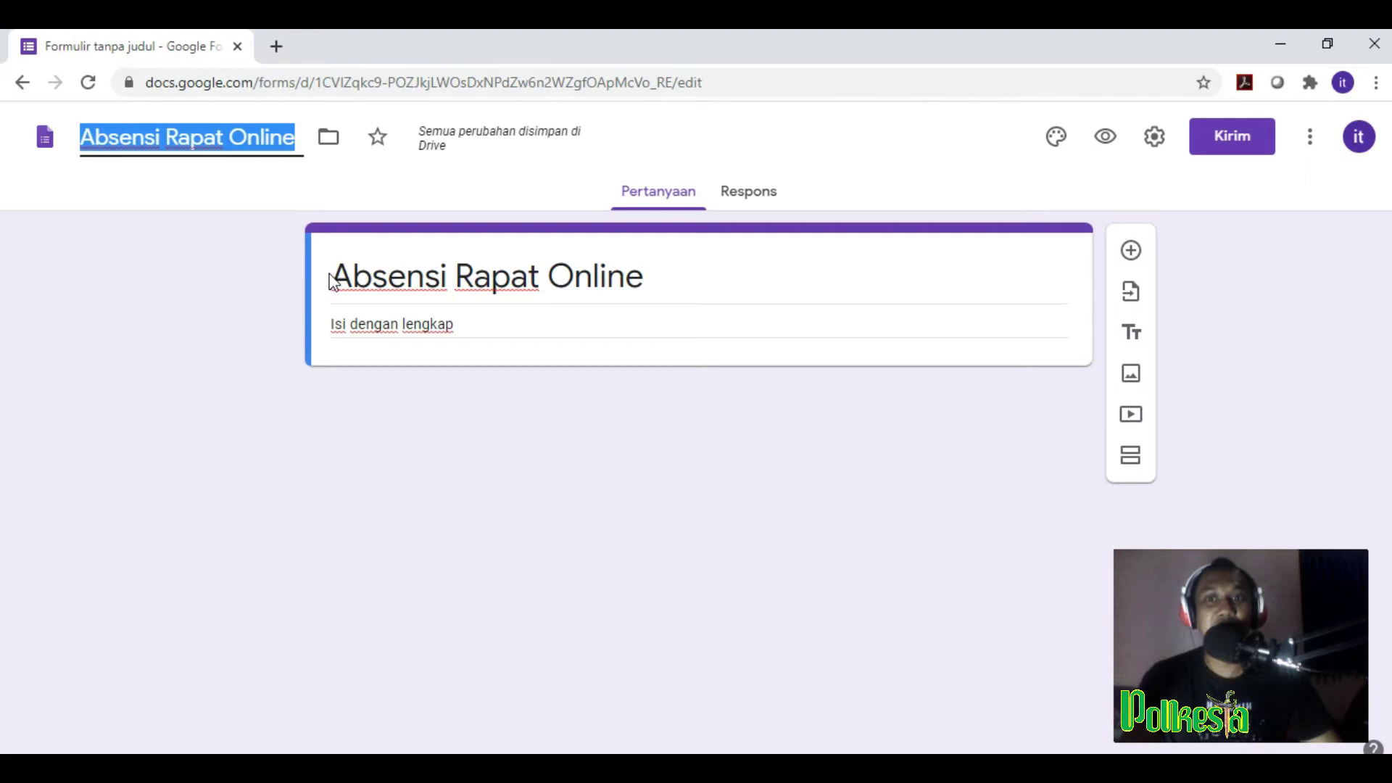
{"action": "left_click_drag", "start_coordinate": [711, 284], "coordinate": [236, 292]}
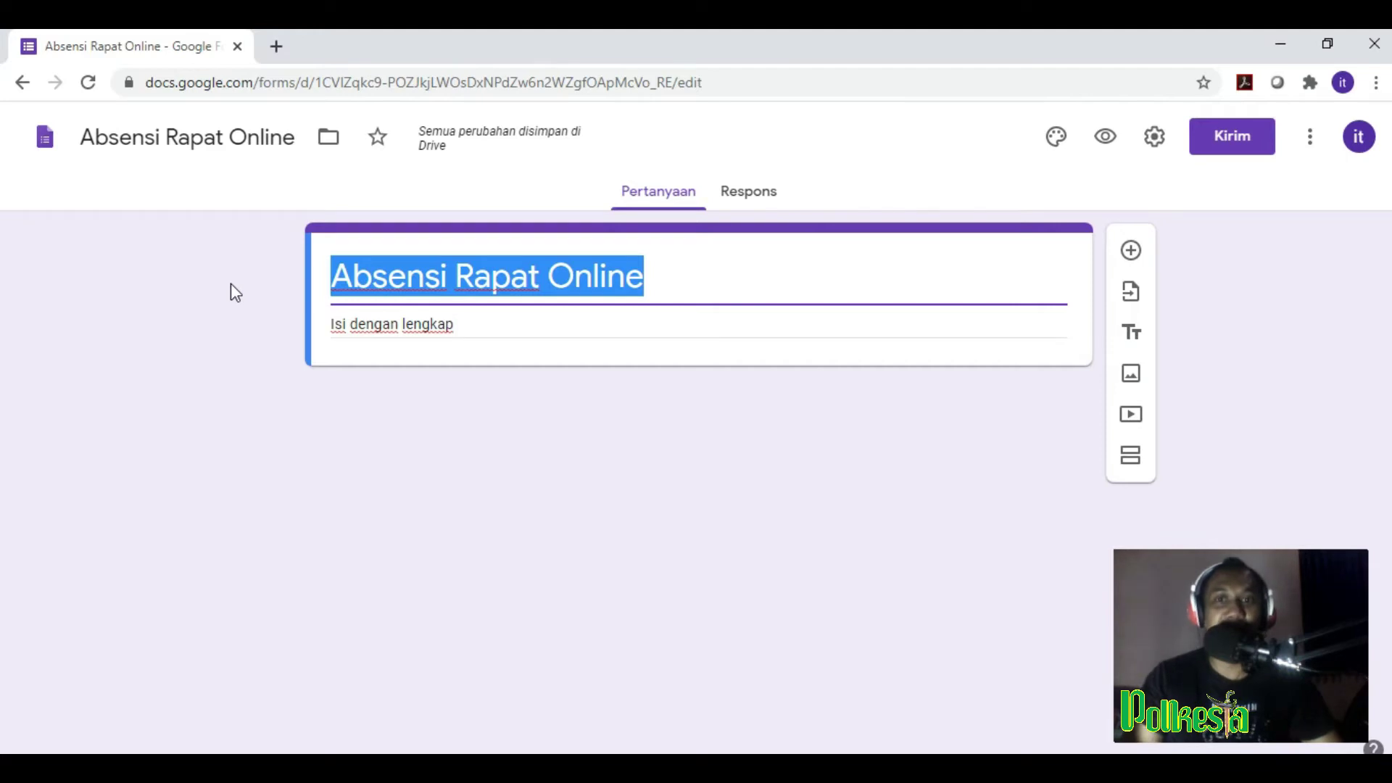
{"action": "left_click", "coordinate": [512, 418]}
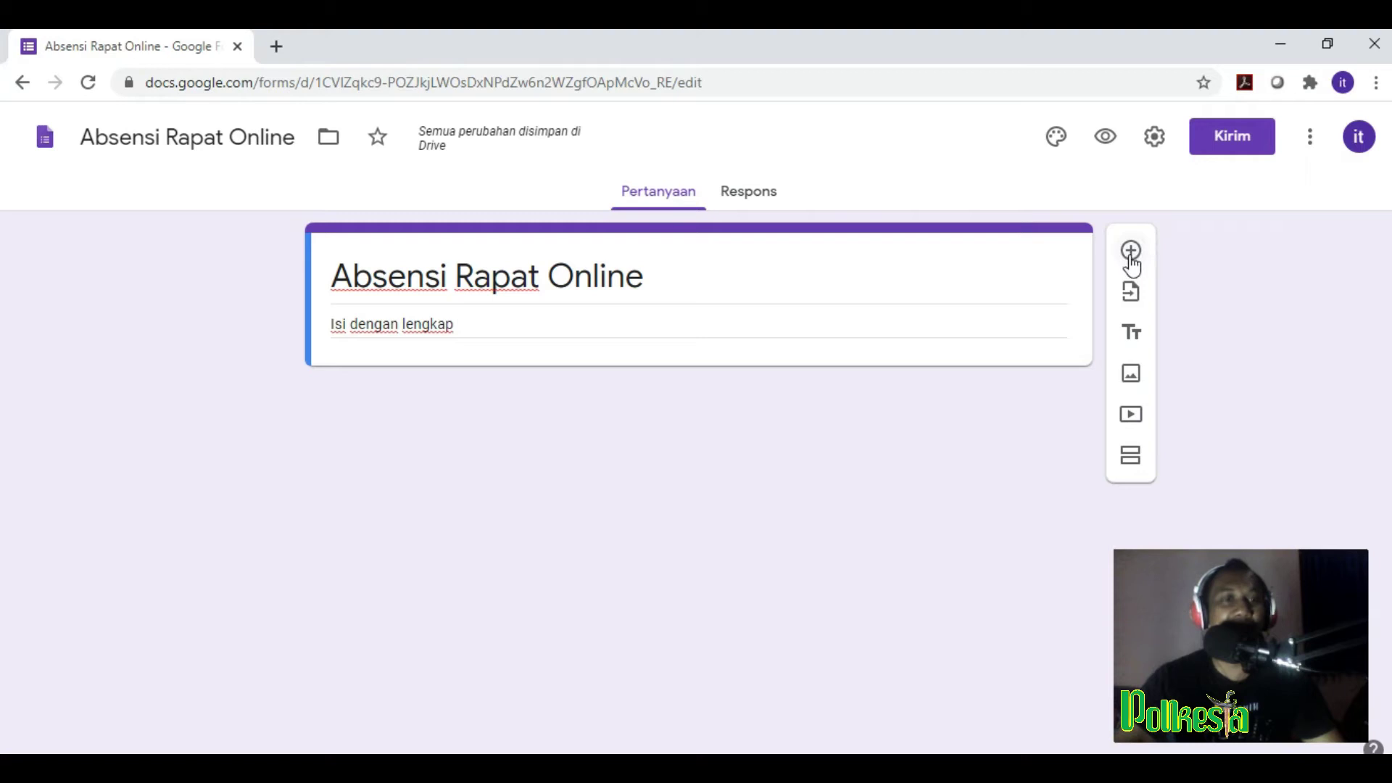
Step: Add a new question below the header titled 'Nama Lengkap'
{"action": "left_click", "coordinate": [1132, 251]}
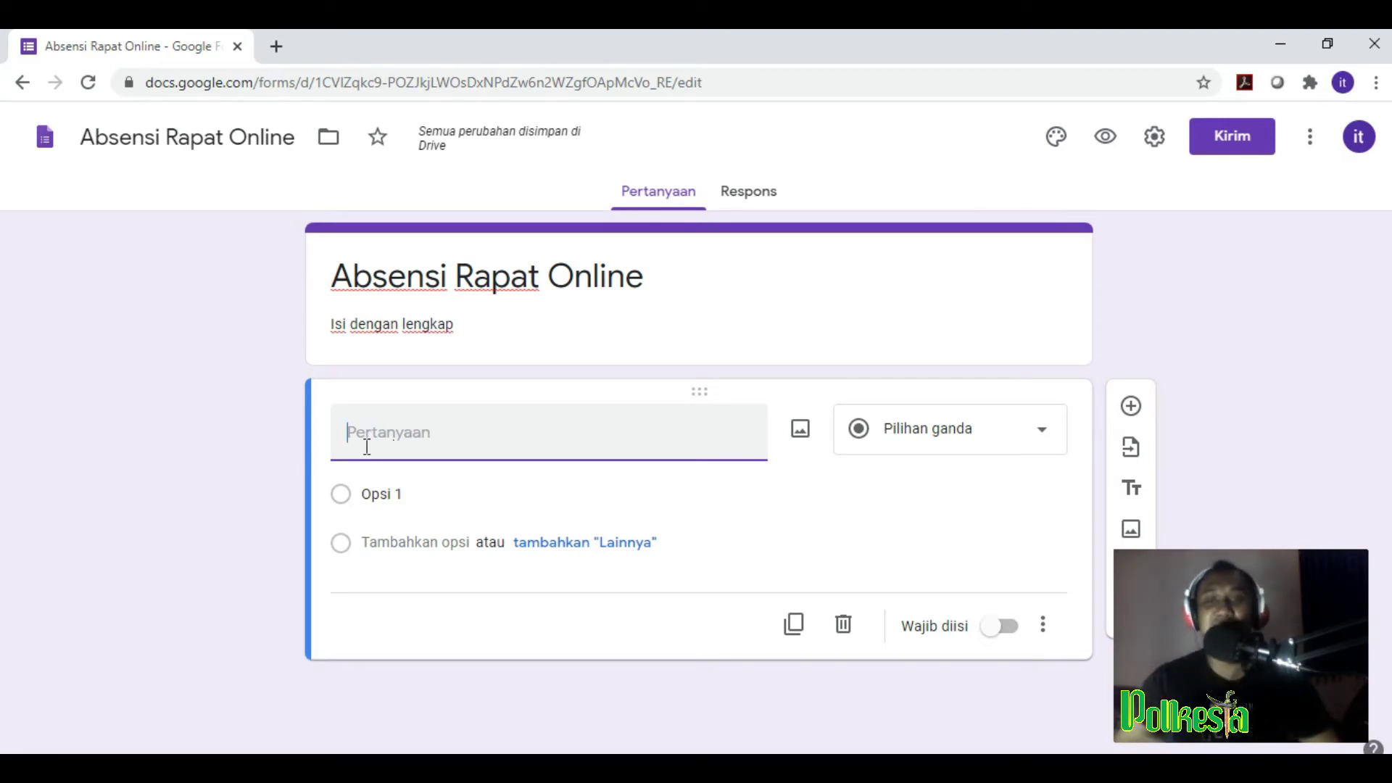
{"action": "type", "text": "Nama "}
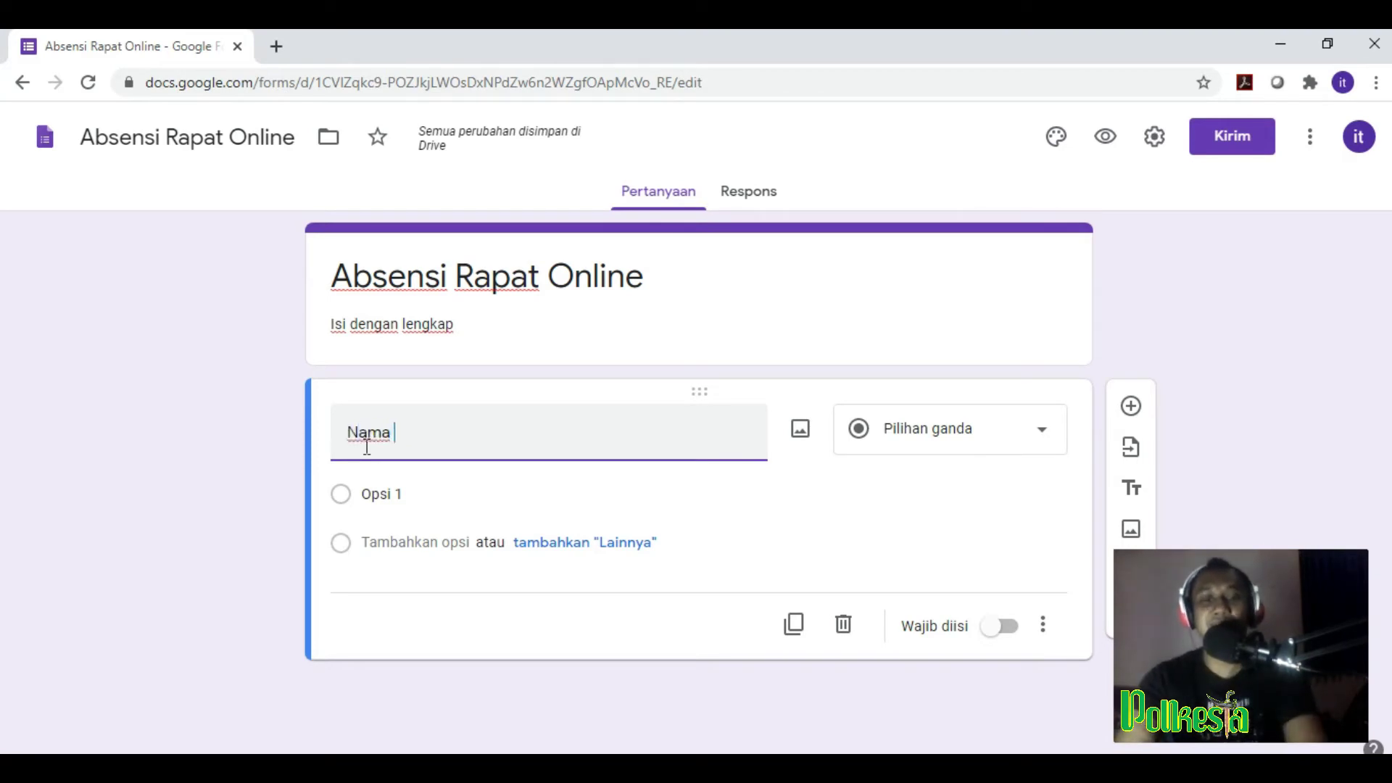
{"action": "type", "text": "Lengkap"}
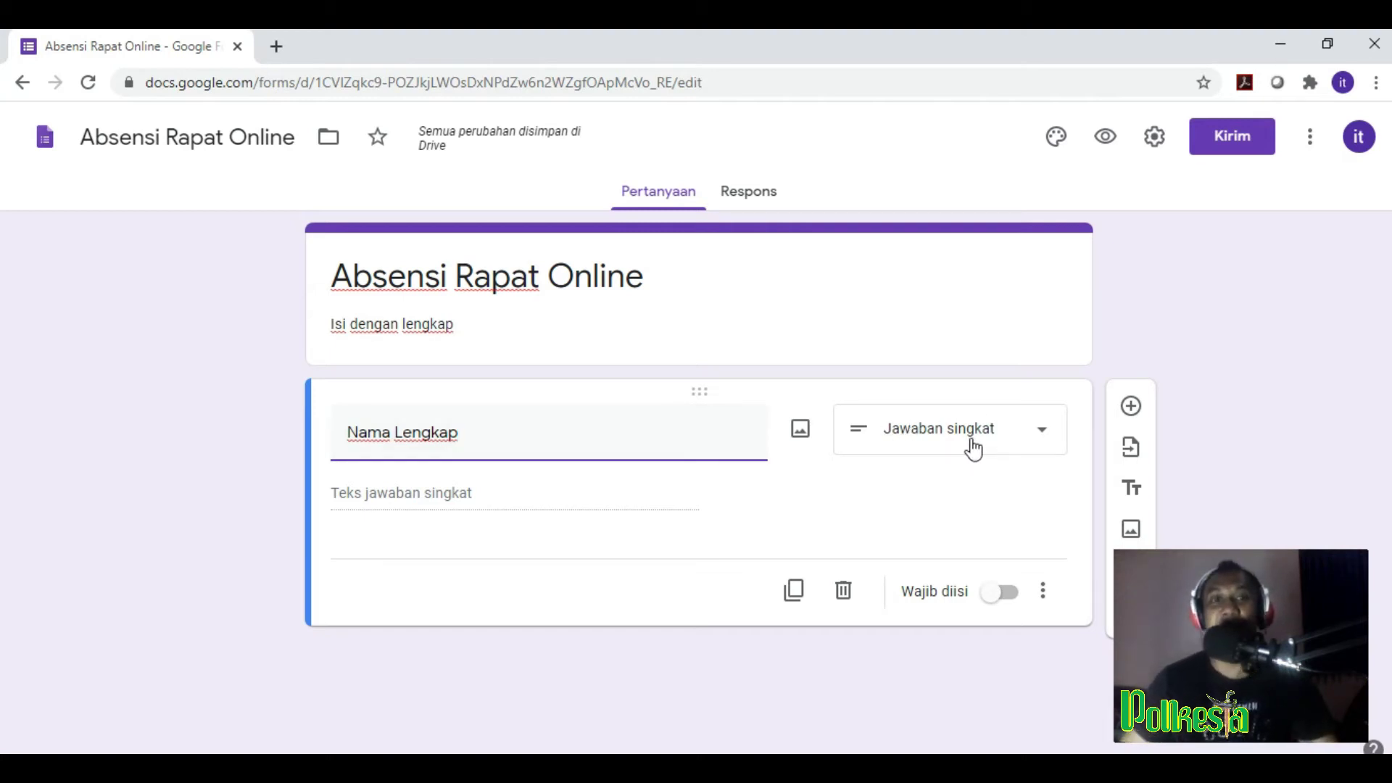
Step: Keep 'Nama Lengkap' as Jawaban singkat and switch on Wajib diisi
{"action": "left_click", "coordinate": [1044, 438]}
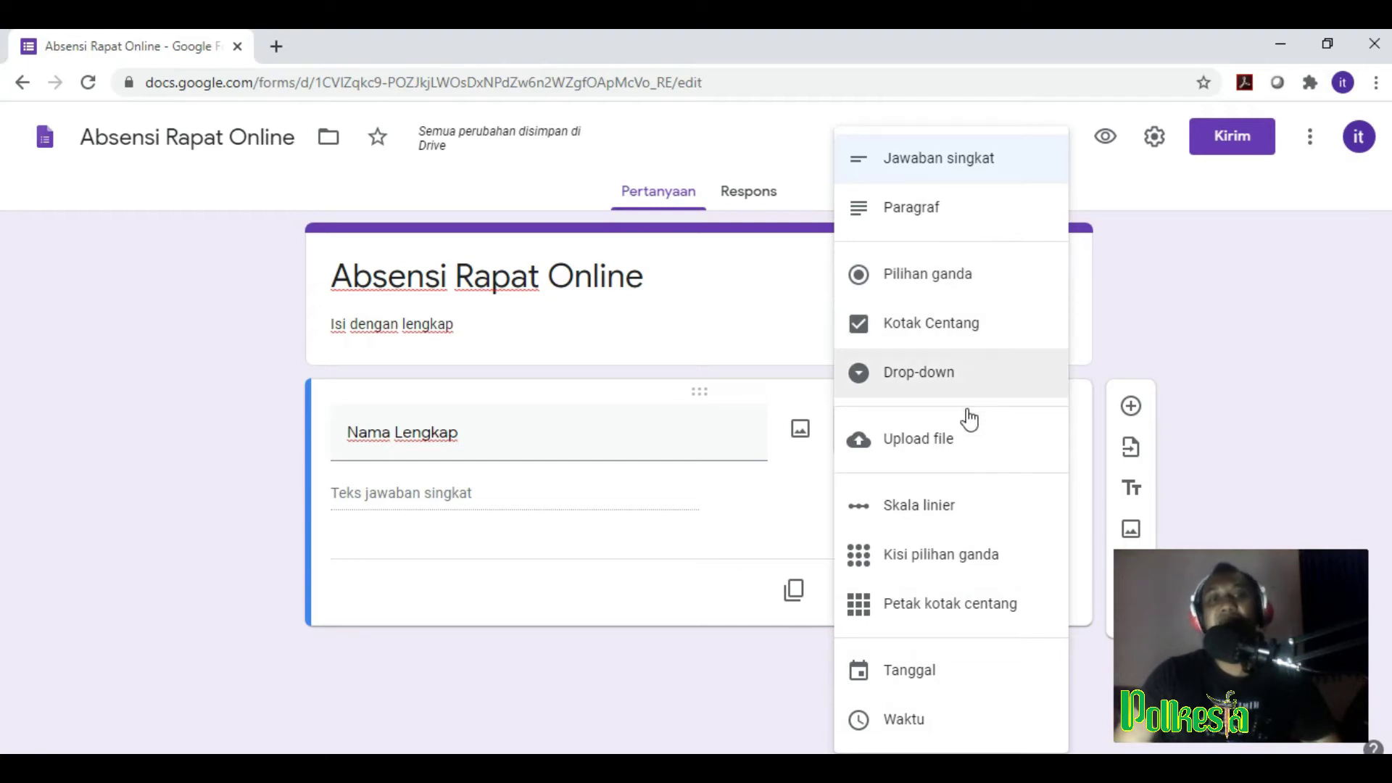
{"action": "left_click", "coordinate": [1224, 351]}
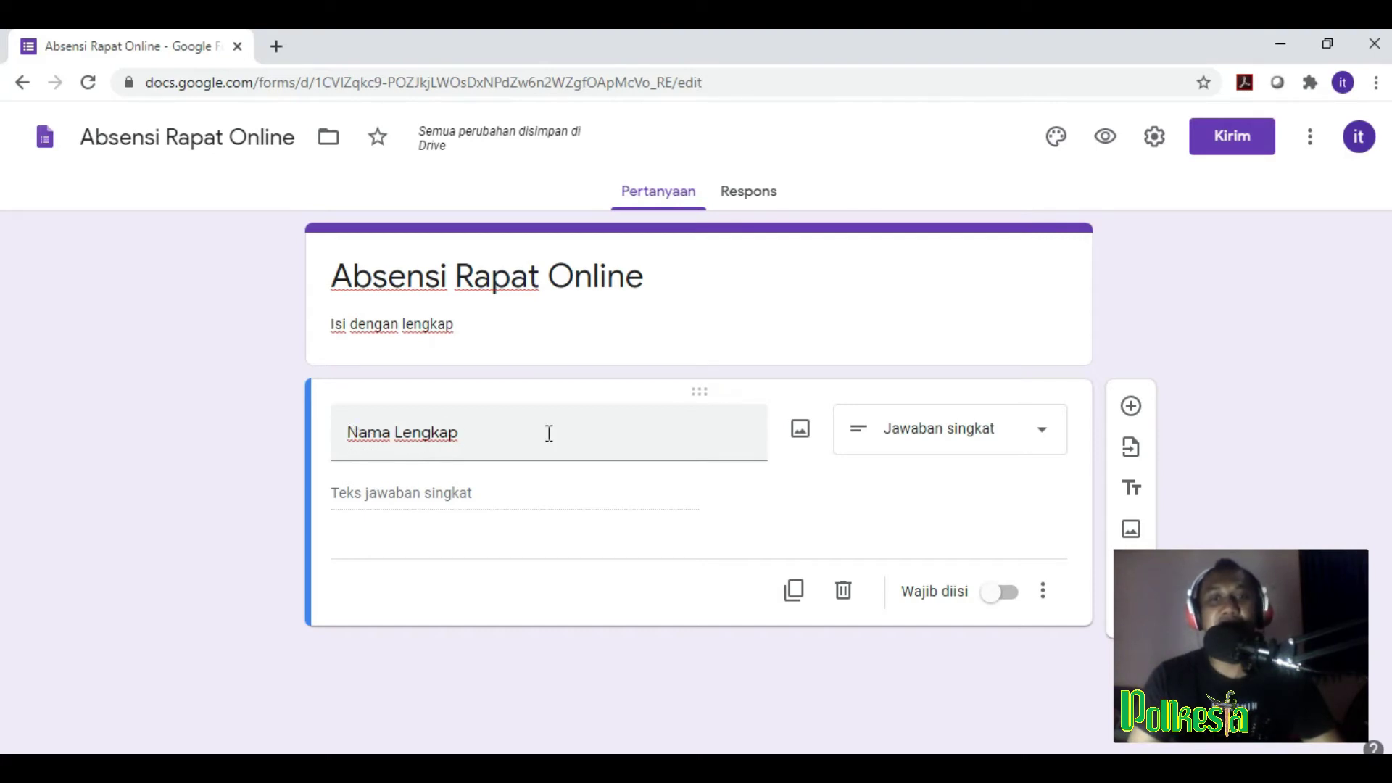
{"action": "left_click", "coordinate": [1043, 436]}
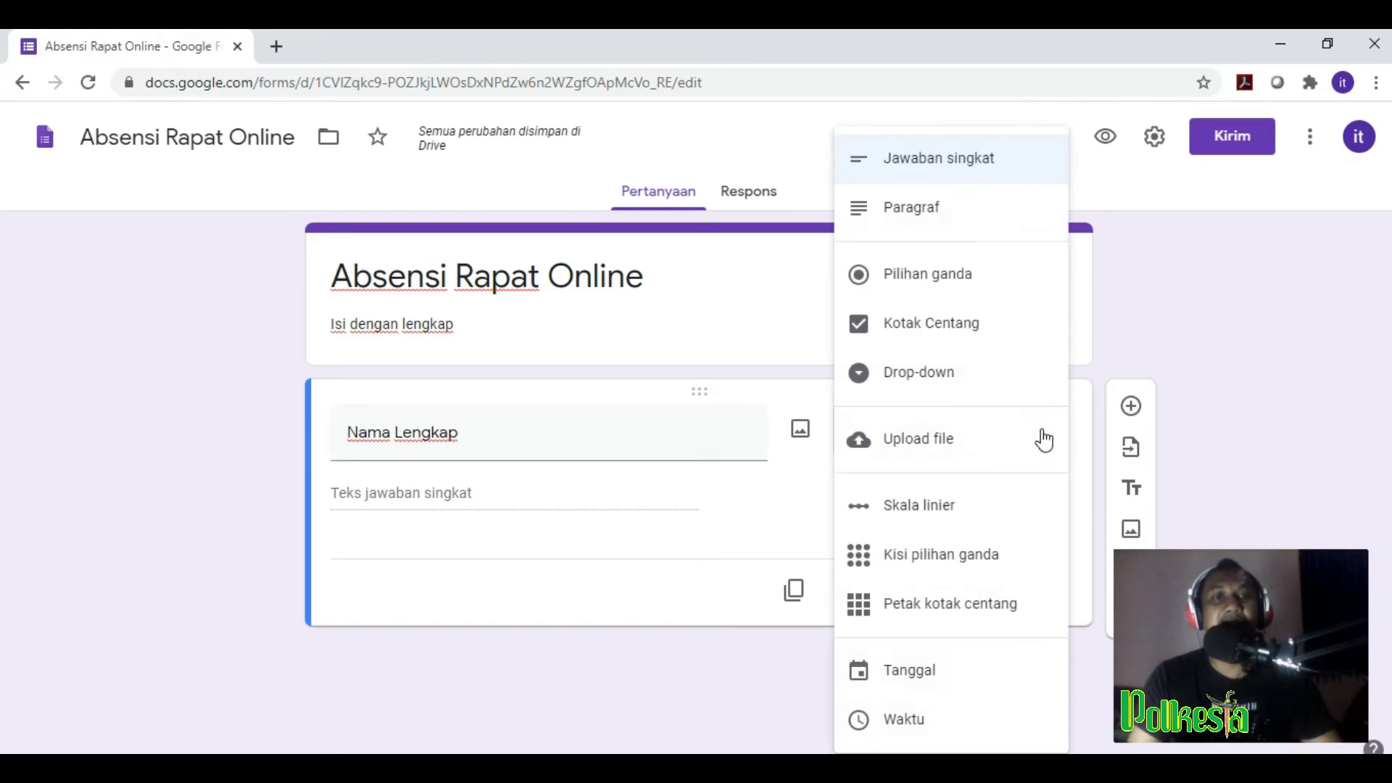
{"action": "left_click", "coordinate": [1013, 170]}
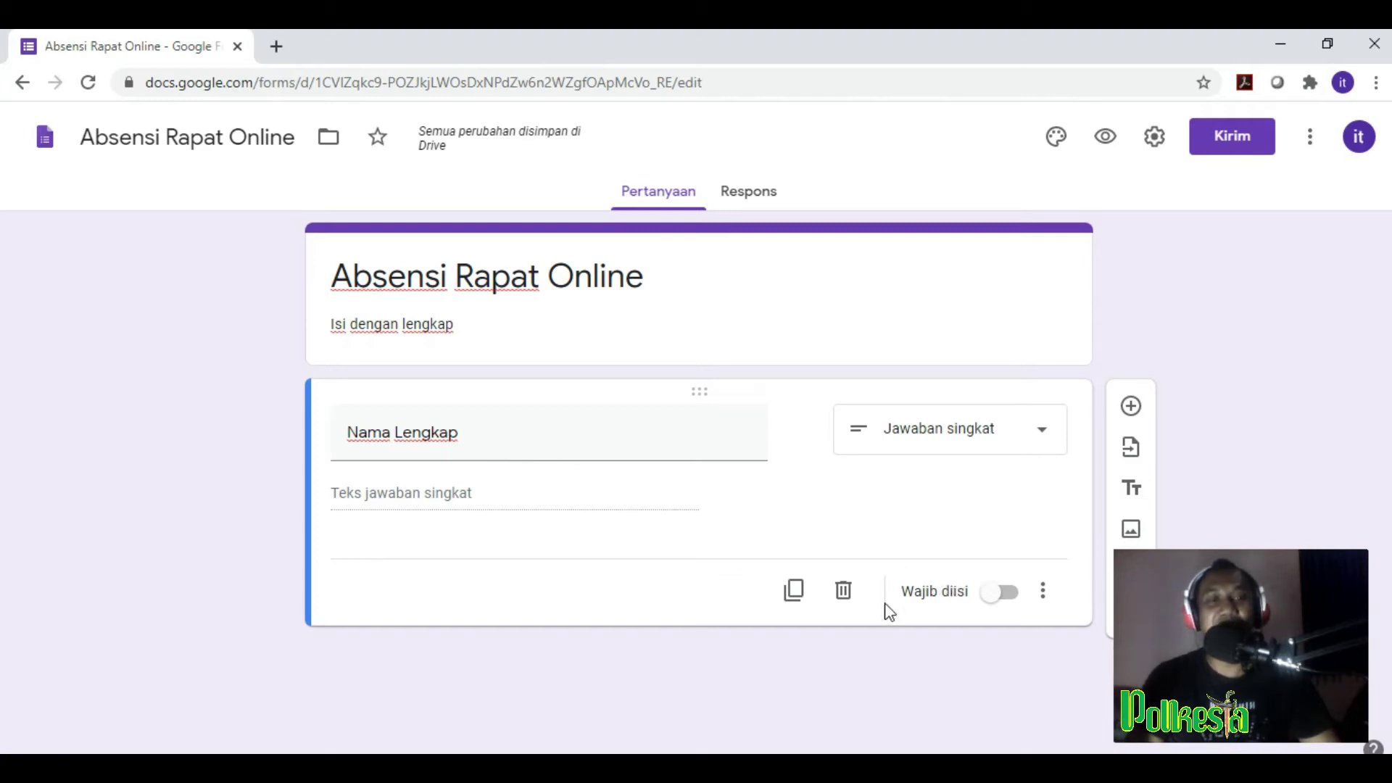
{"action": "left_click", "coordinate": [1009, 602]}
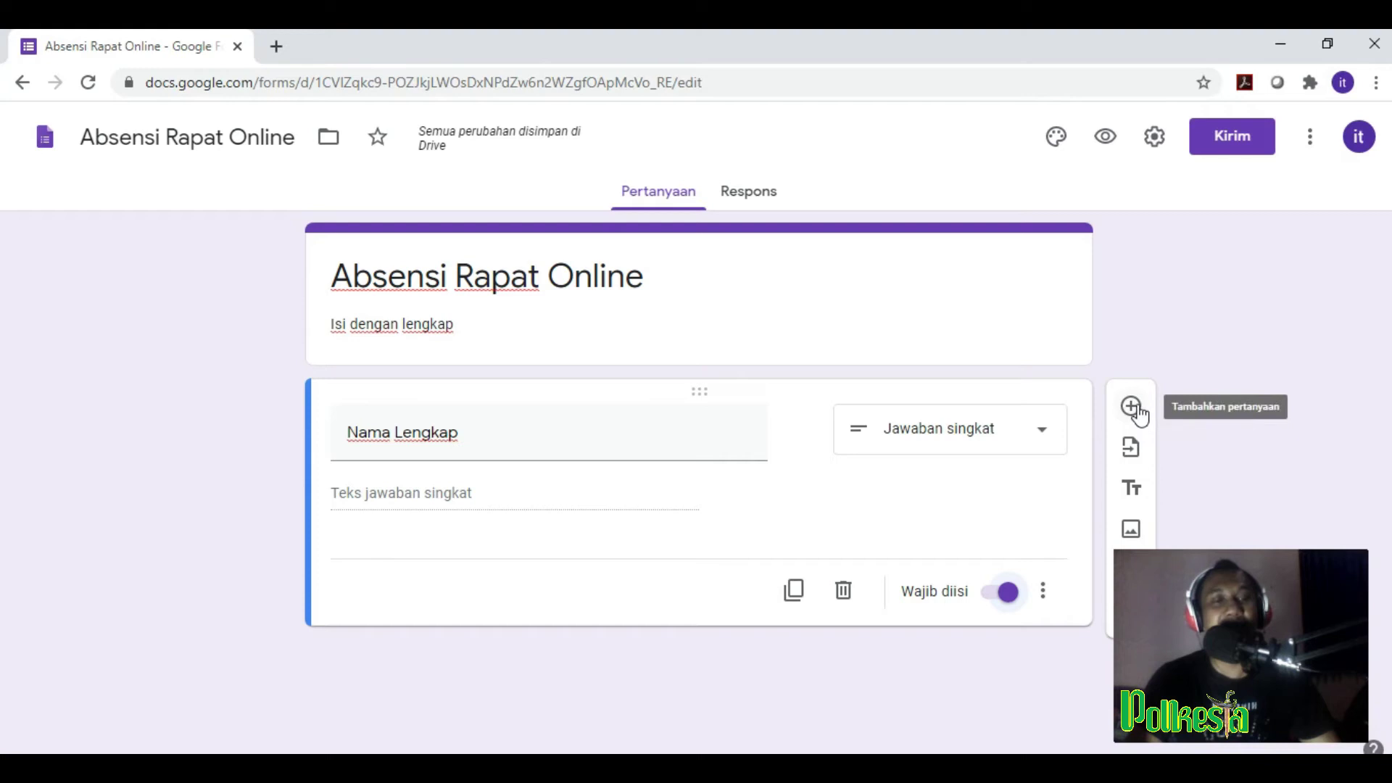
Step: Add a required short-answer 'NIM' question validated to accept only numbers
{"action": "left_click", "coordinate": [1133, 411]}
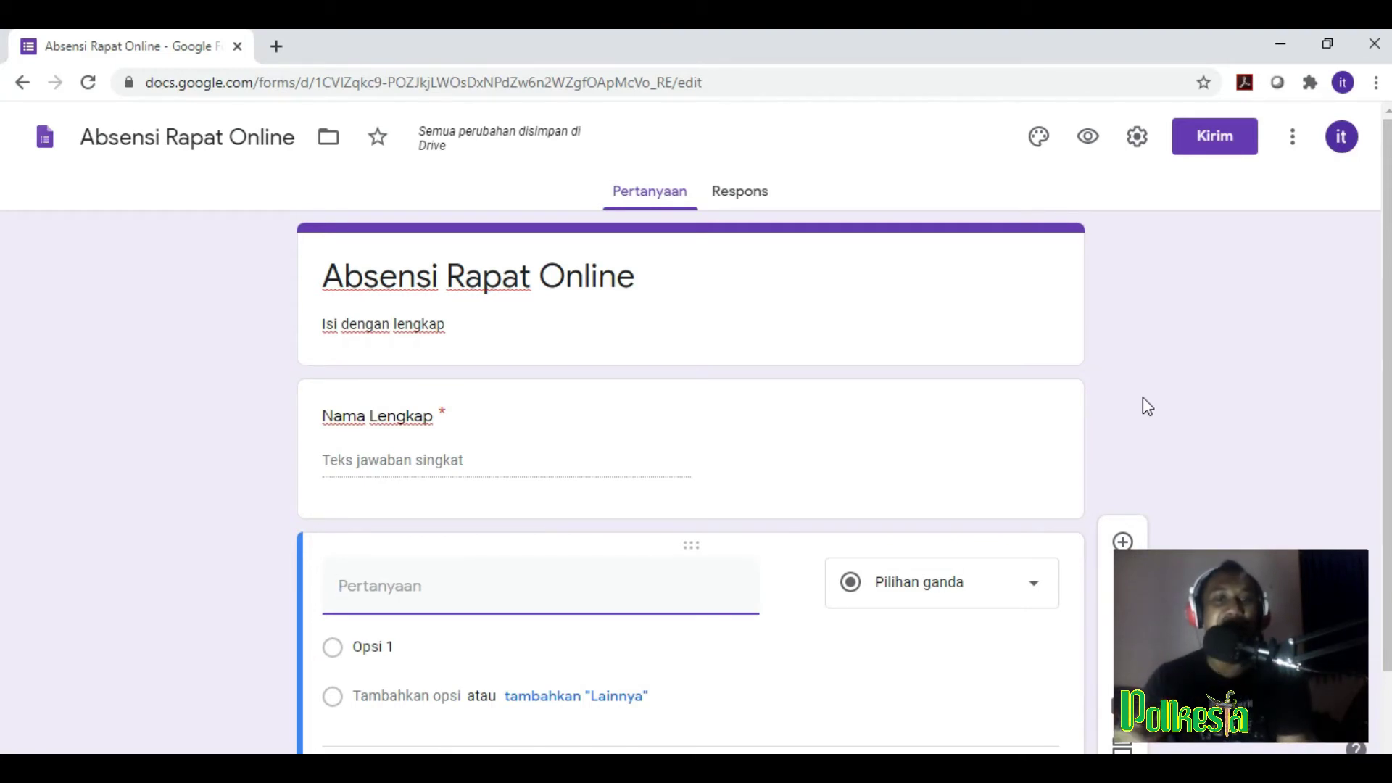
{"action": "scroll", "coordinate": [507, 522], "scroll_direction": "down", "scroll_amount": 1}
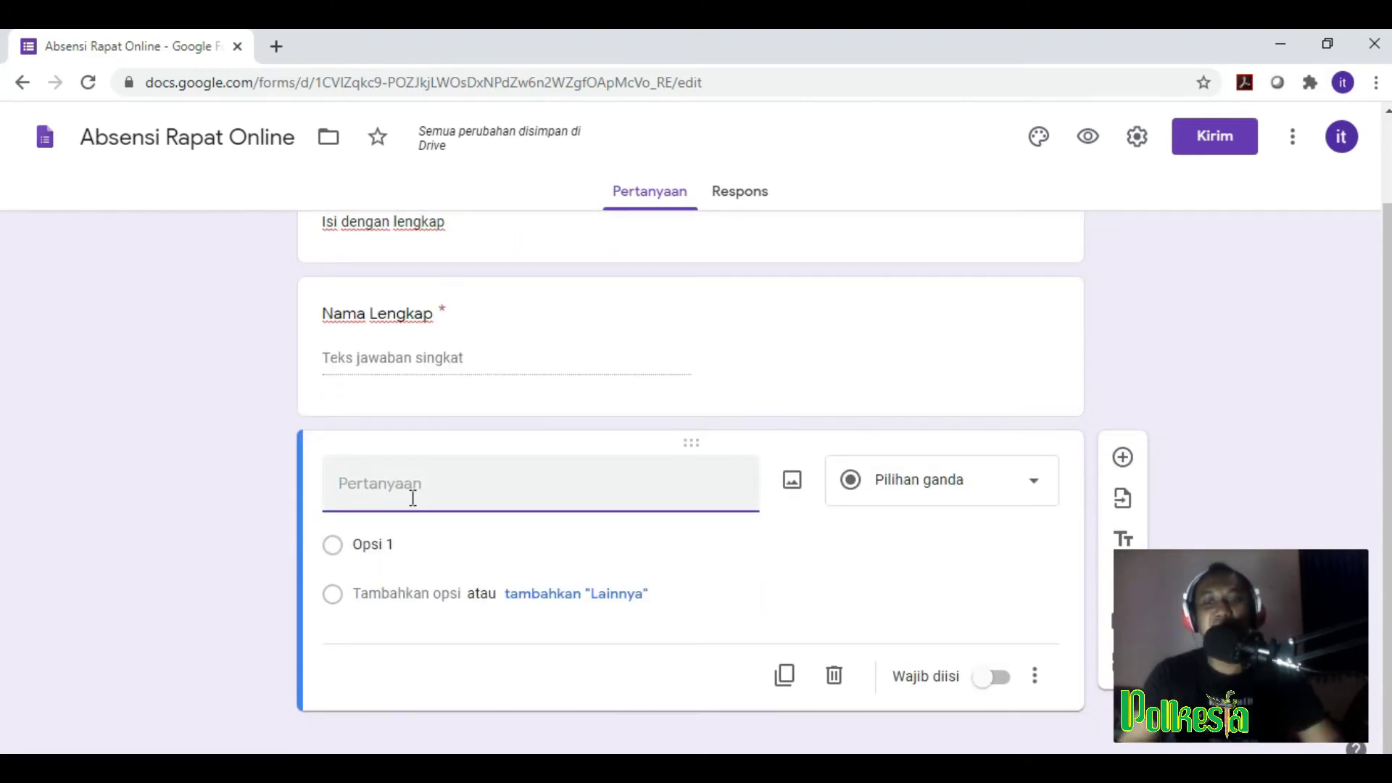
{"action": "type", "text": "NIM"}
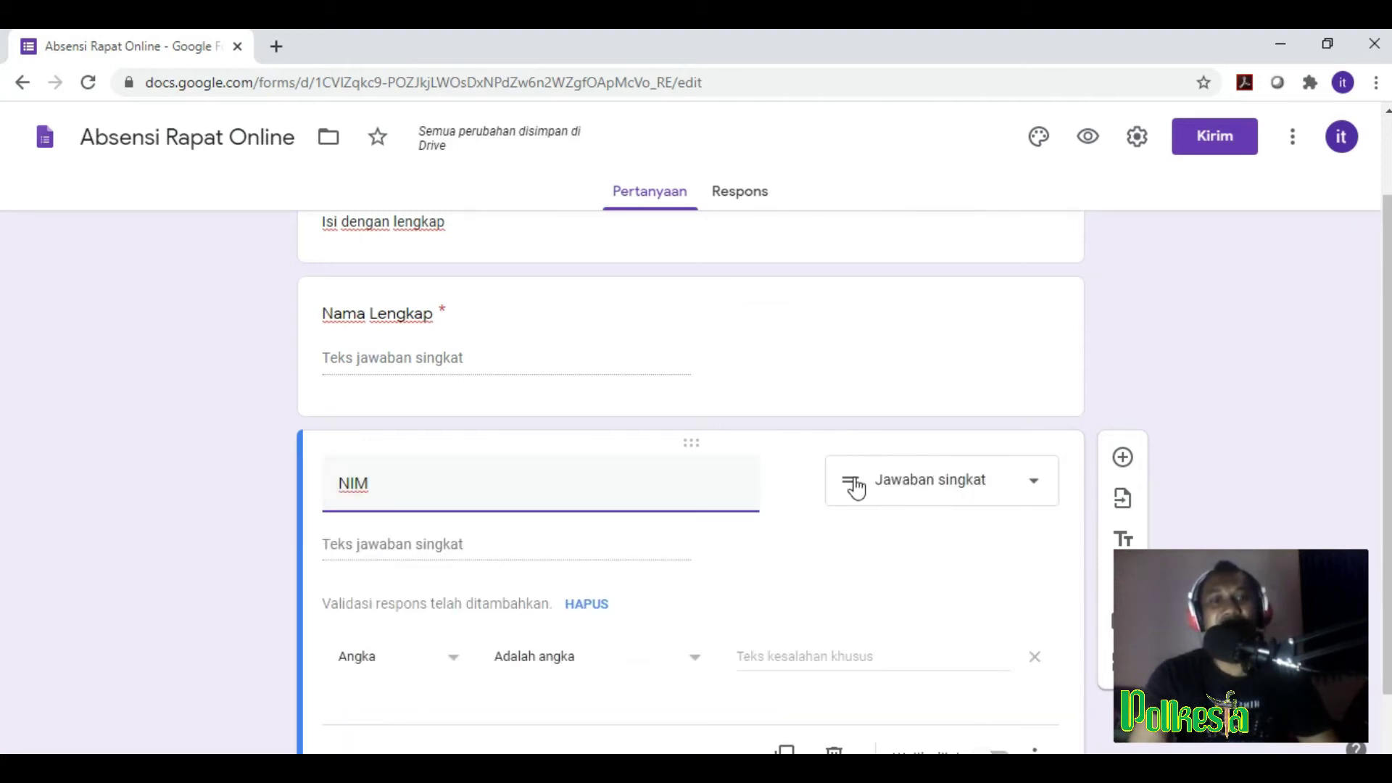
{"action": "scroll", "coordinate": [947, 492], "scroll_direction": "down", "scroll_amount": 1}
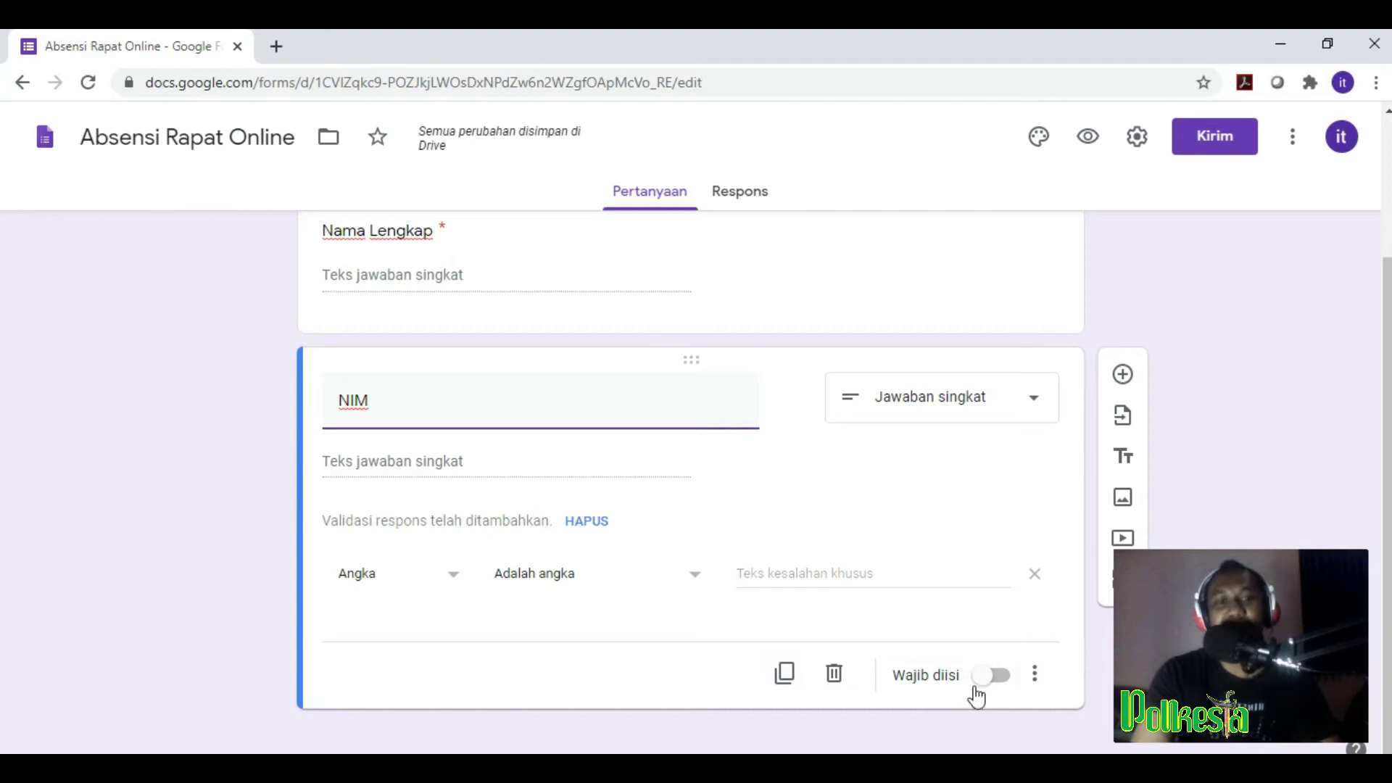
{"action": "left_click", "coordinate": [1000, 677]}
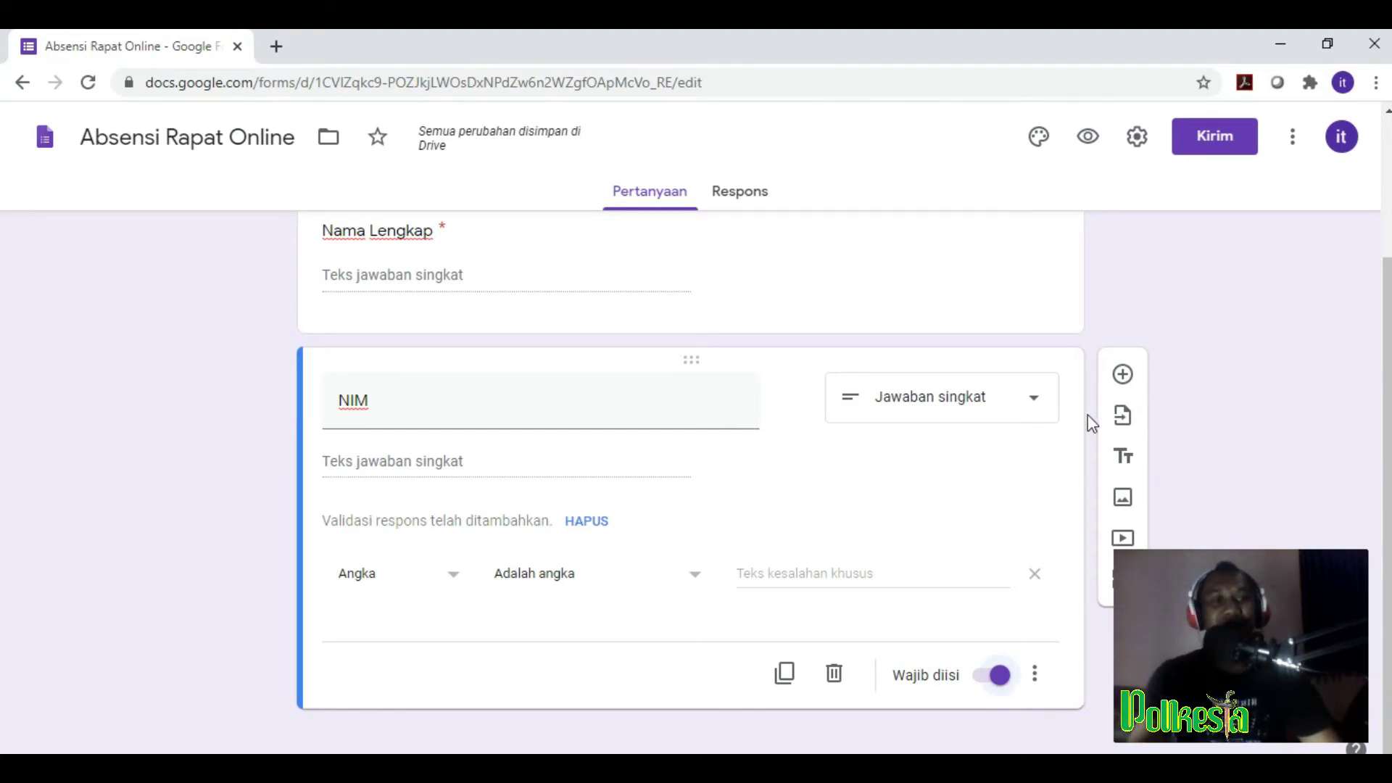
Step: Add 'Jurusan' below NIM as a Jawaban singkat question with Wajib diisi on
{"action": "left_click", "coordinate": [1122, 375]}
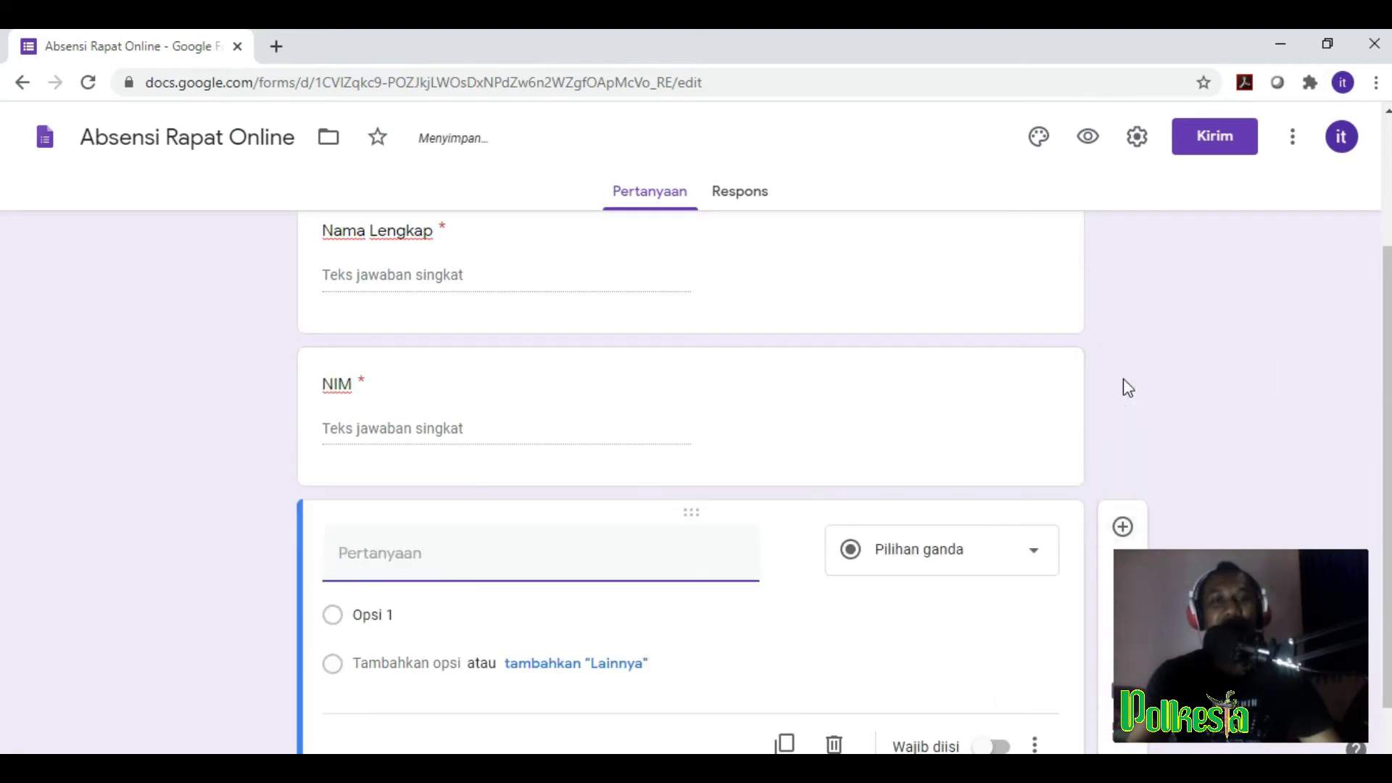
{"action": "left_click", "coordinate": [479, 573]}
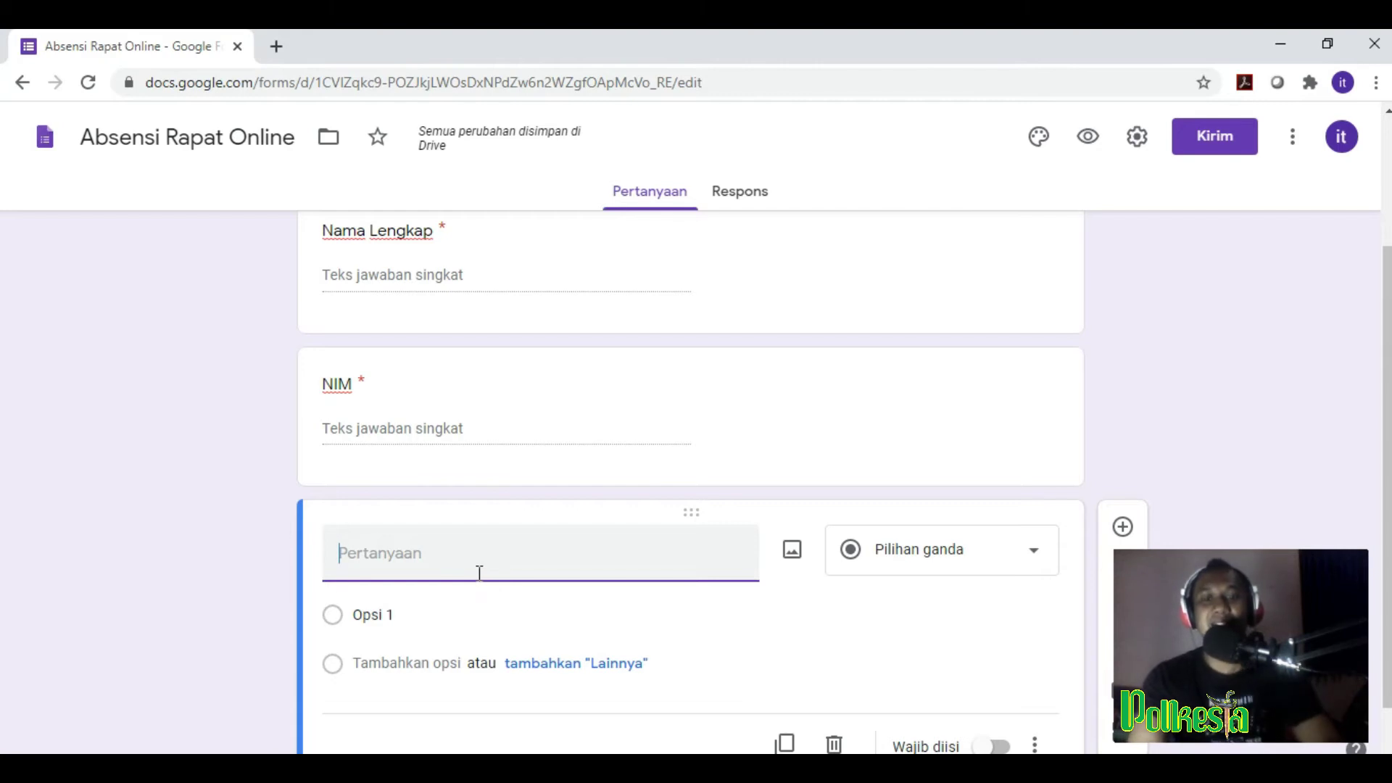
{"action": "type", "text": "Jurusan"}
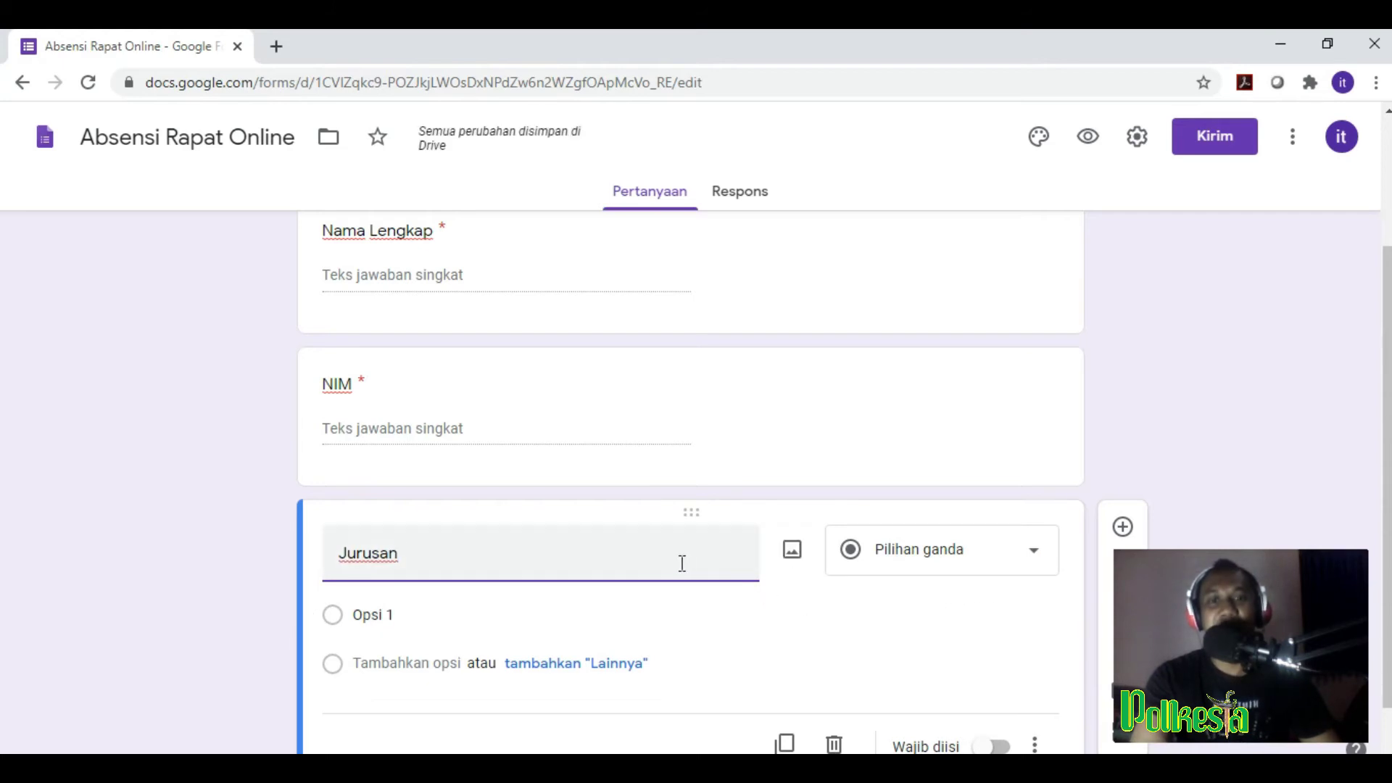
{"action": "left_click", "coordinate": [1026, 564]}
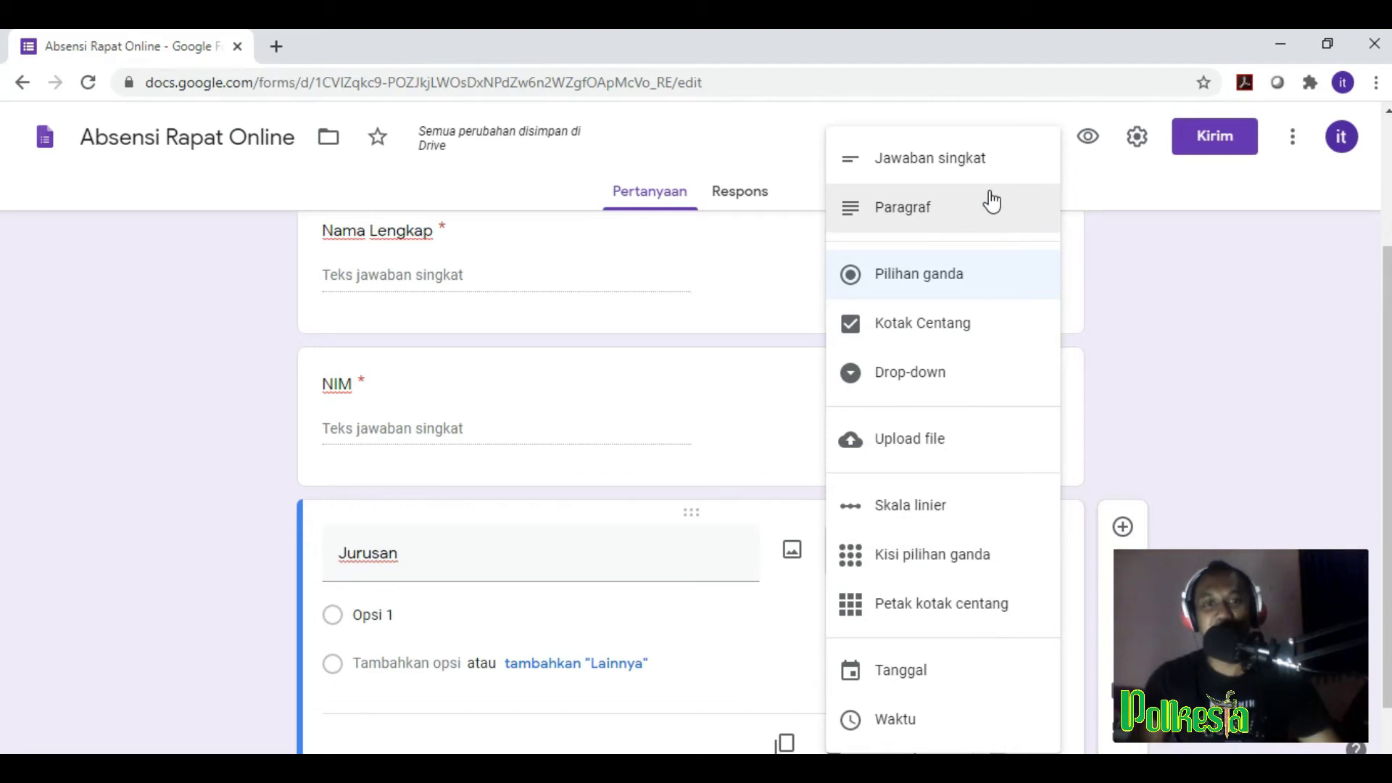
{"action": "left_click", "coordinate": [967, 166]}
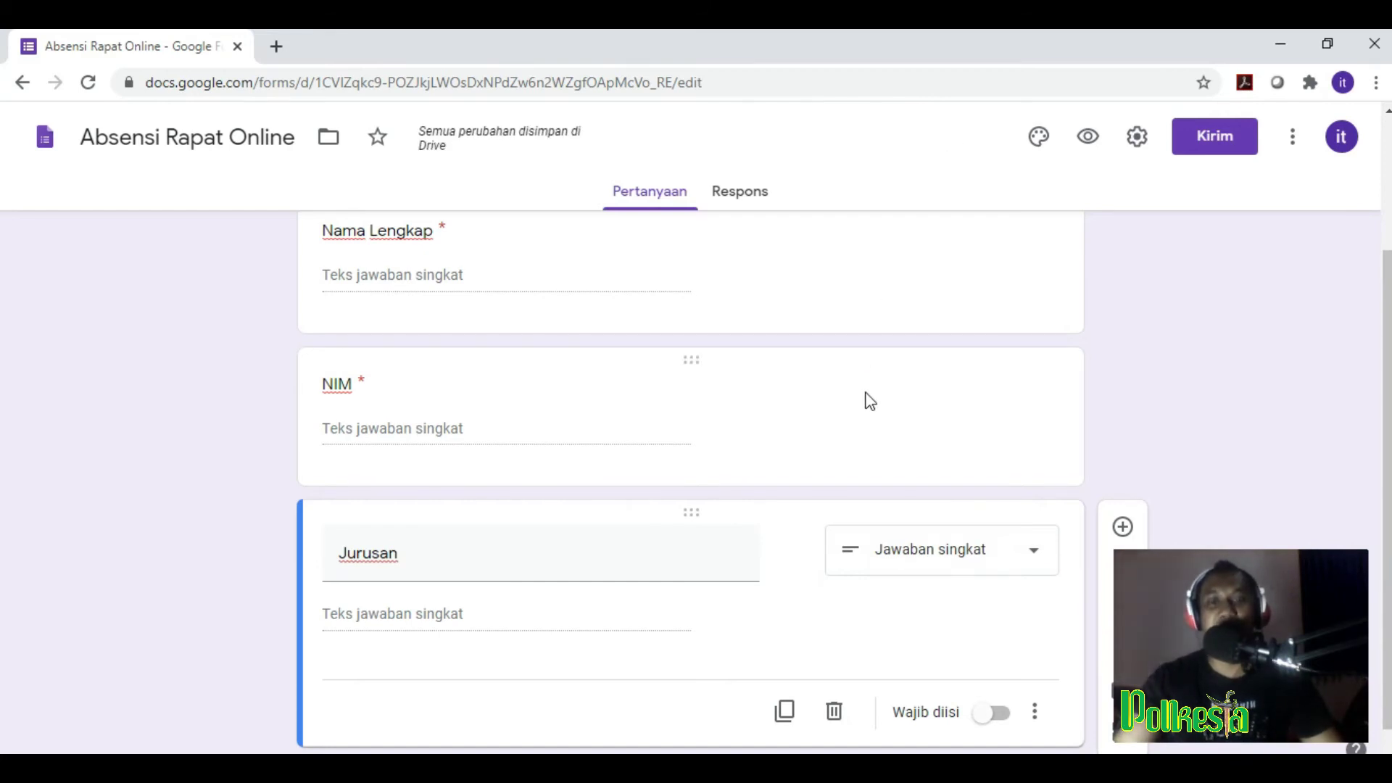
{"action": "scroll", "coordinate": [870, 398], "scroll_direction": "down", "scroll_amount": 1}
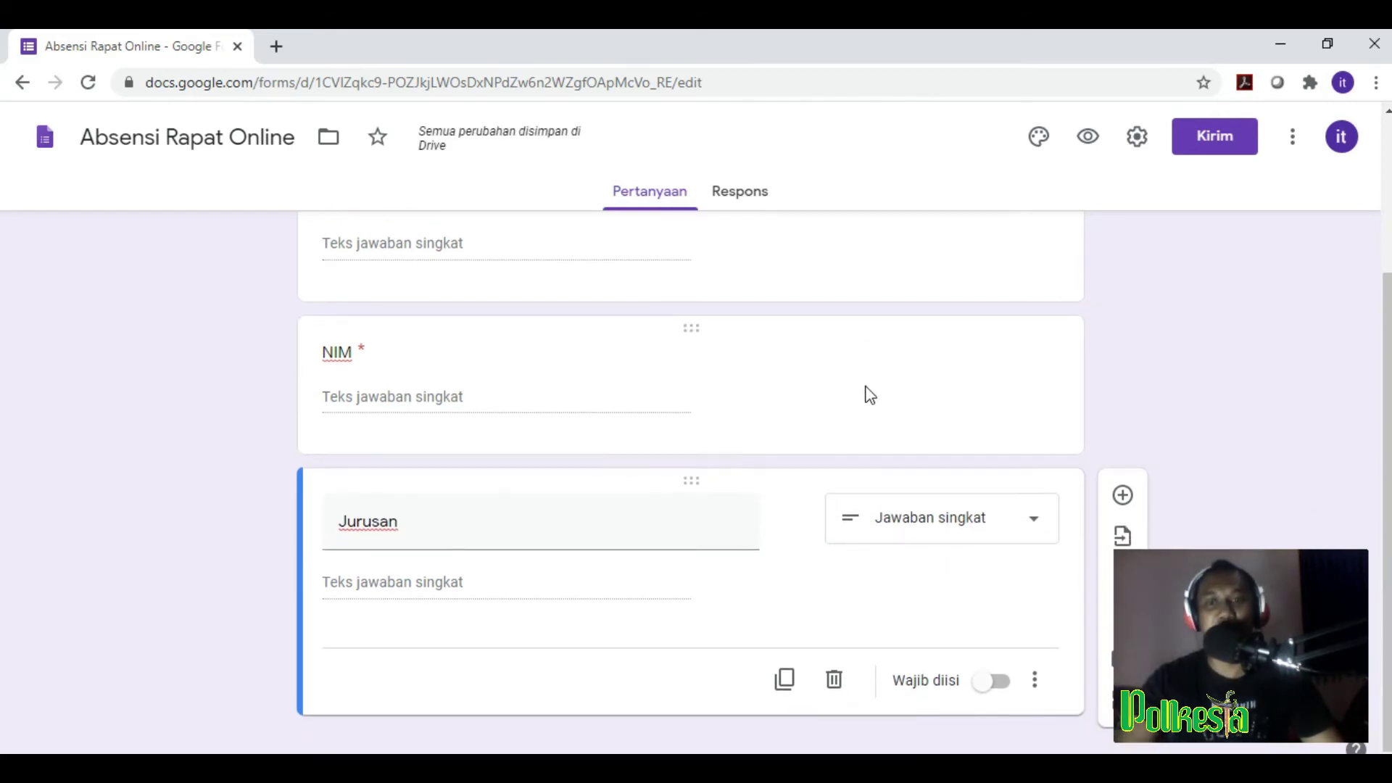
{"action": "left_click", "coordinate": [997, 677]}
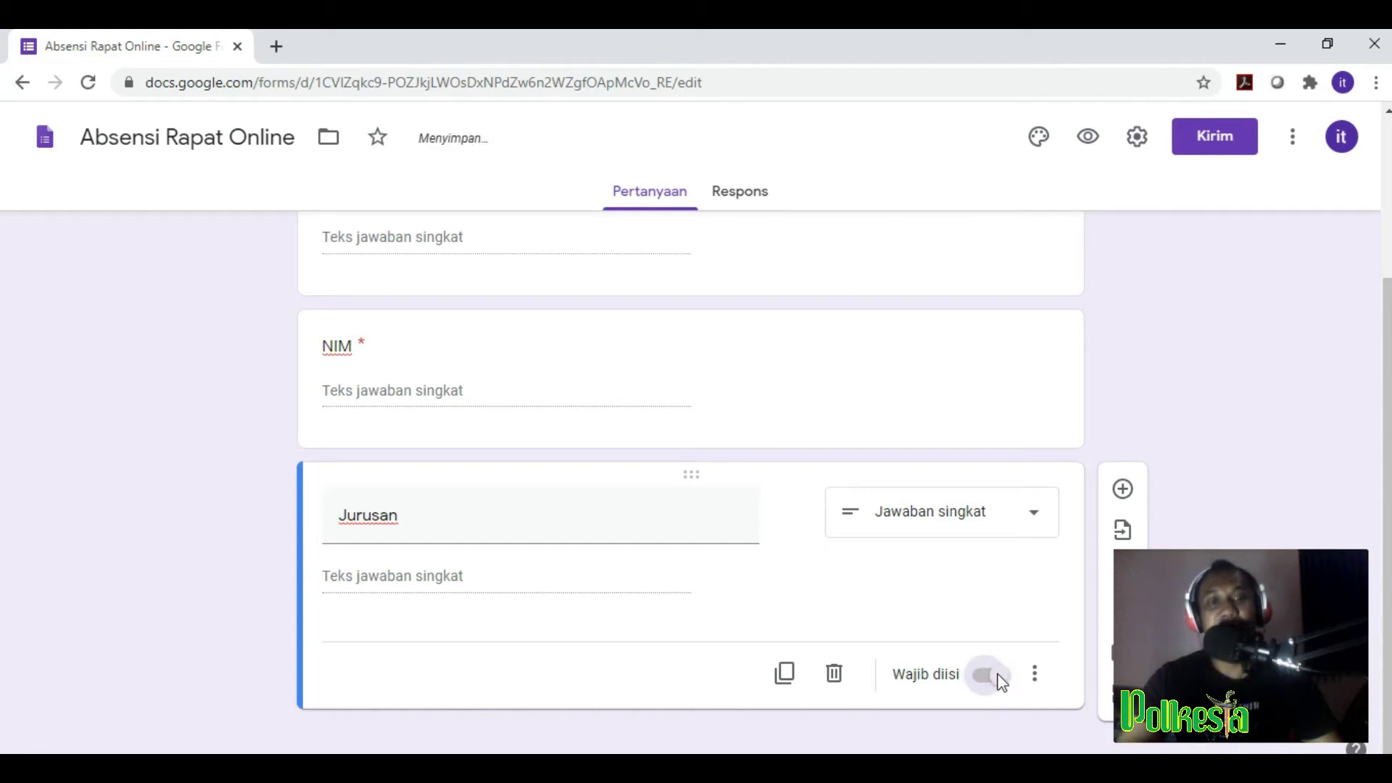
Step: Add 'Email' below Jurusan as a short-answer question with Wajib diisi on
{"action": "left_click", "coordinate": [1122, 491]}
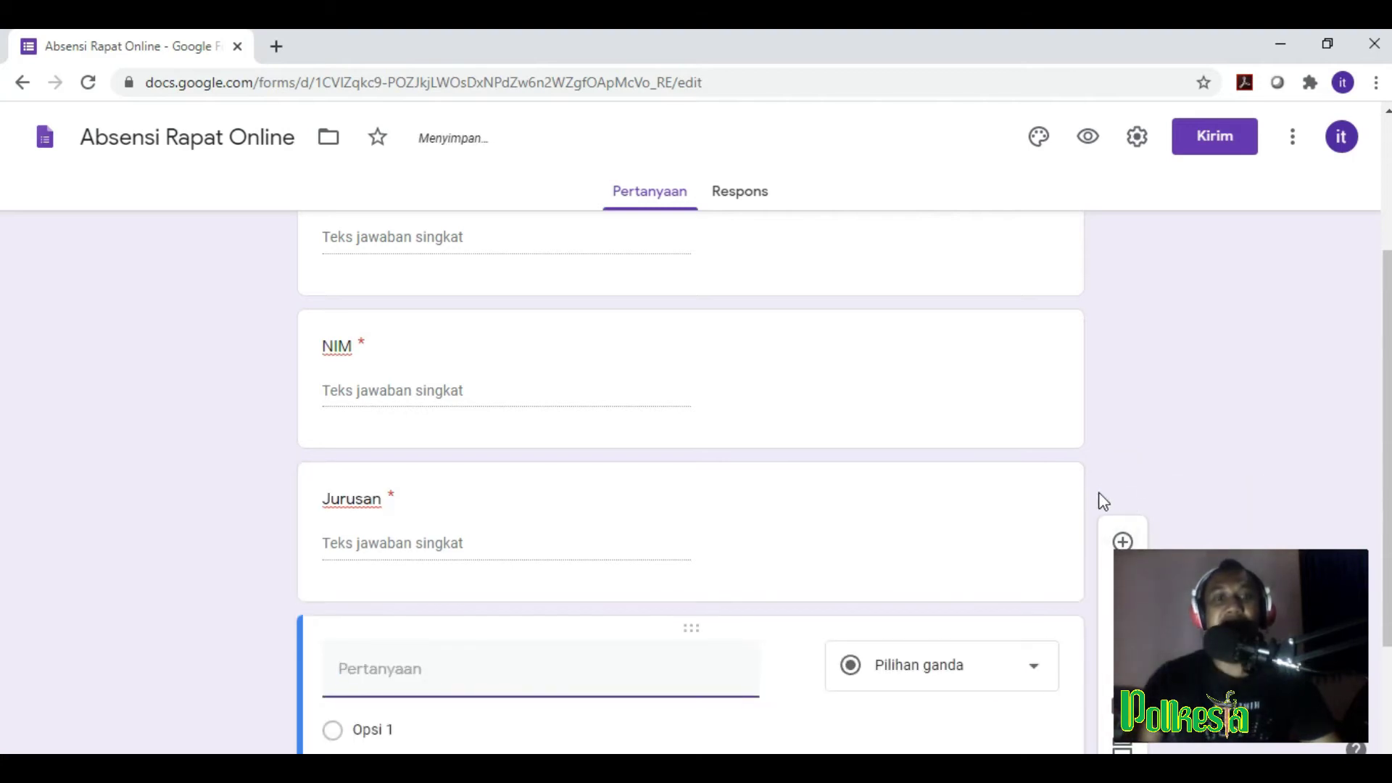
{"action": "type", "text": "Email"}
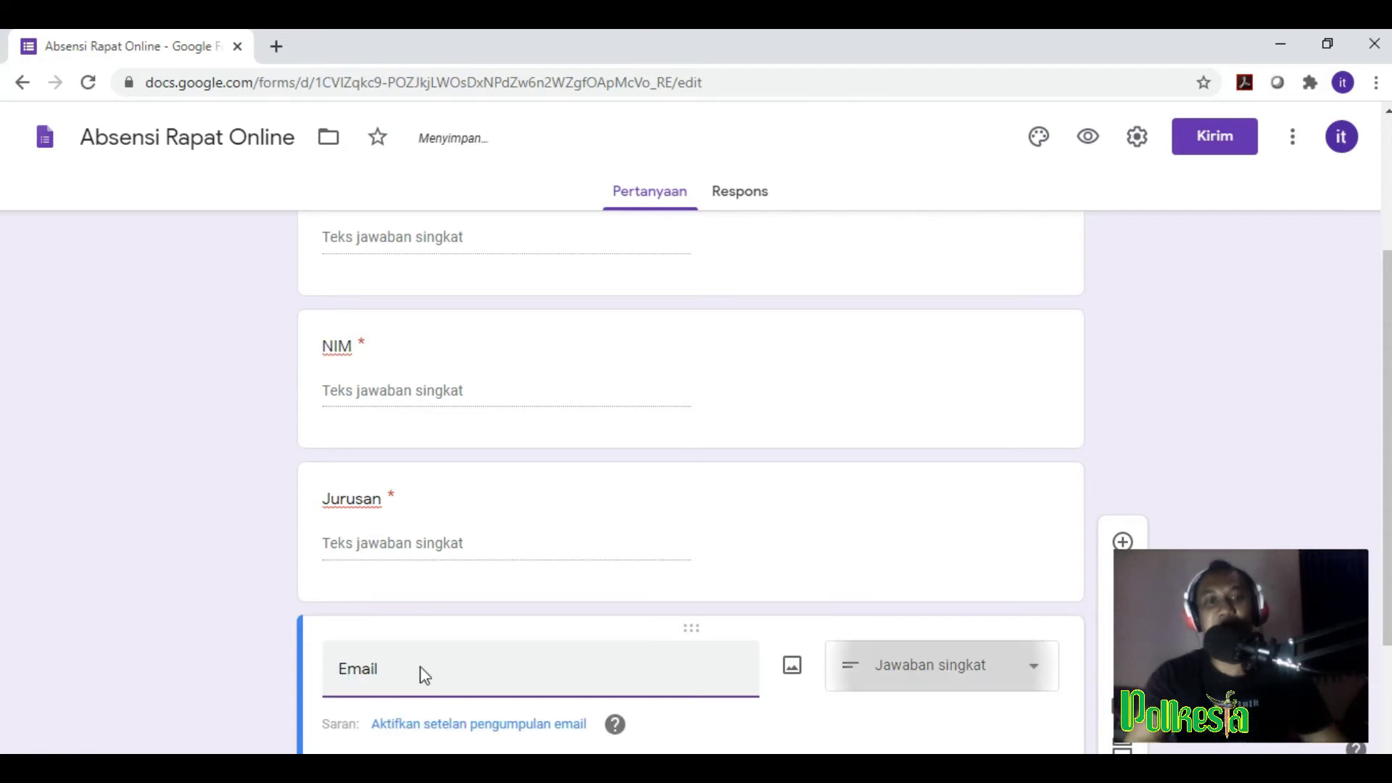
{"action": "left_click_drag", "start_coordinate": [1387, 413], "coordinate": [1387, 527]}
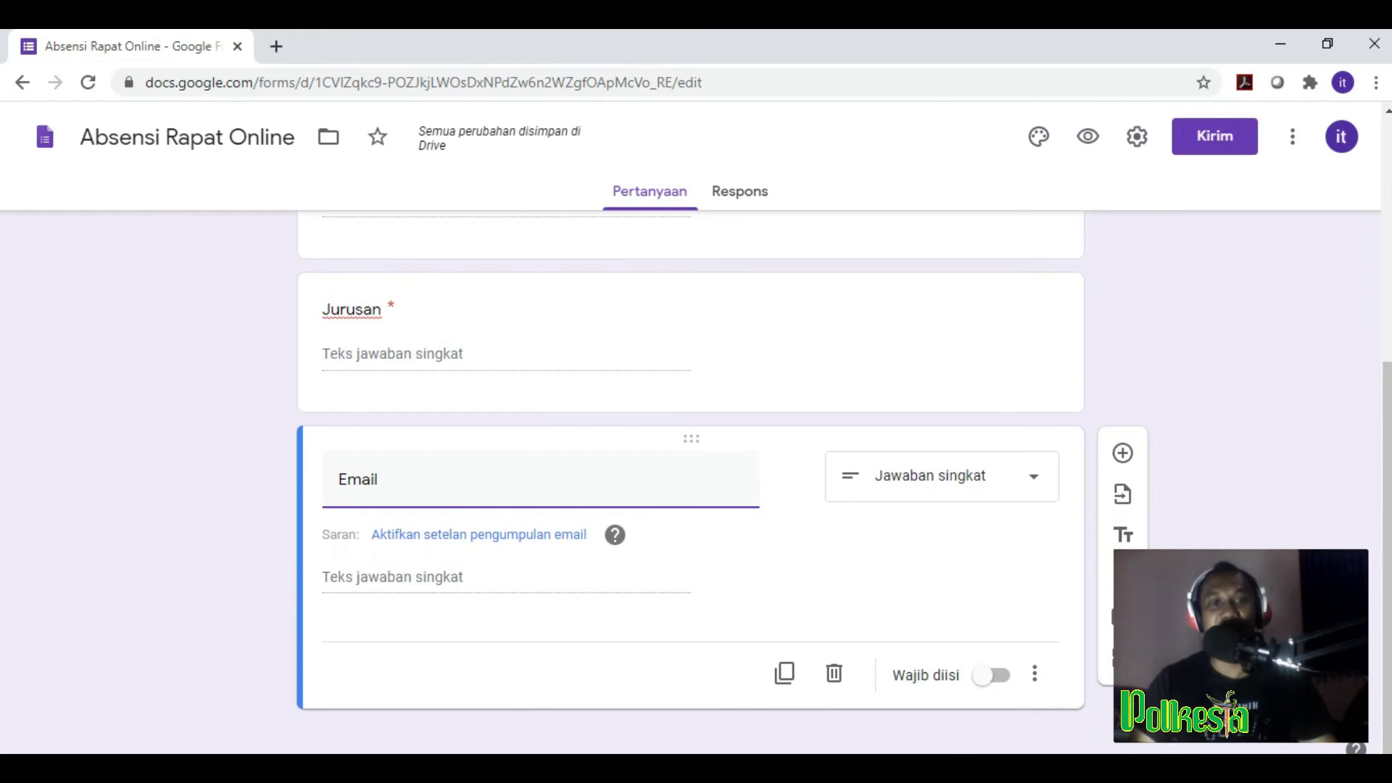
{"action": "left_click", "coordinate": [999, 677]}
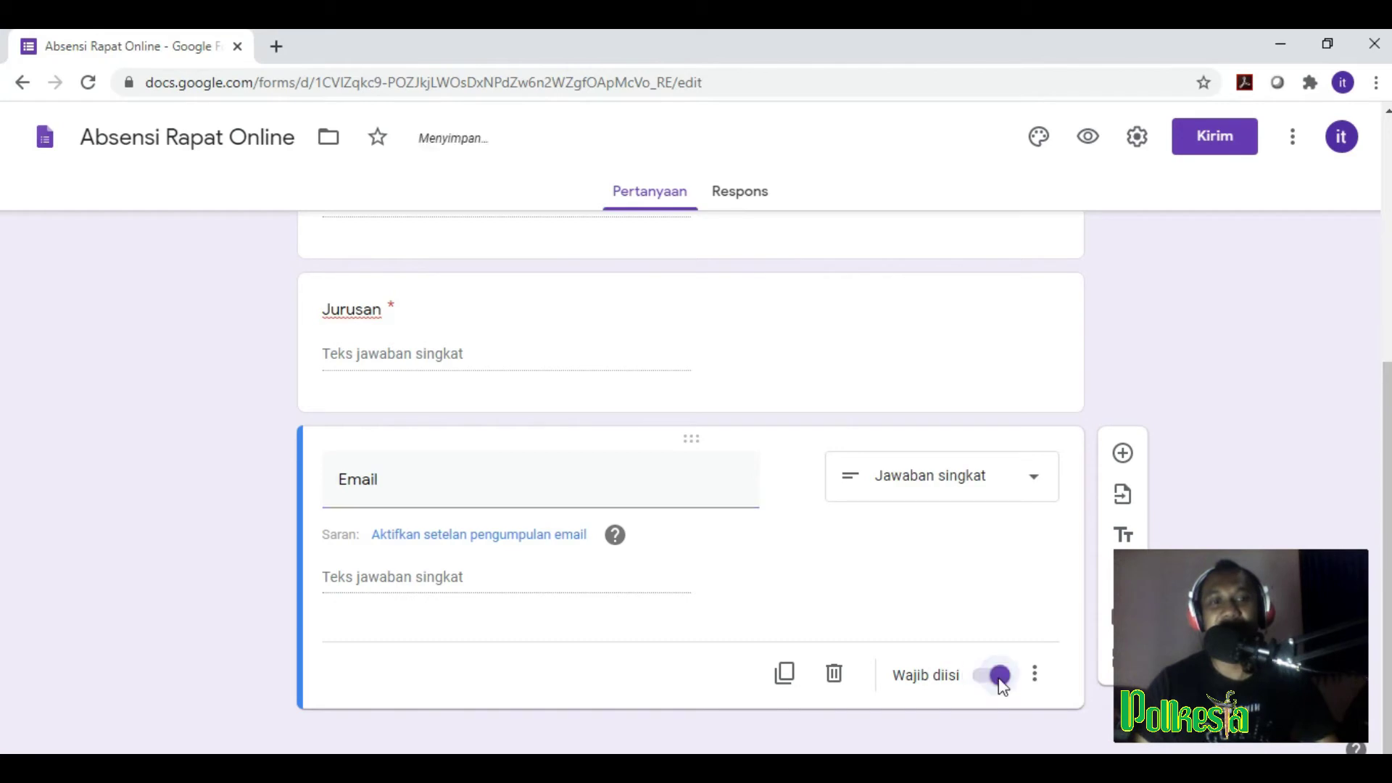
{"action": "scroll", "coordinate": [1261, 324], "scroll_direction": "up", "scroll_amount": 6}
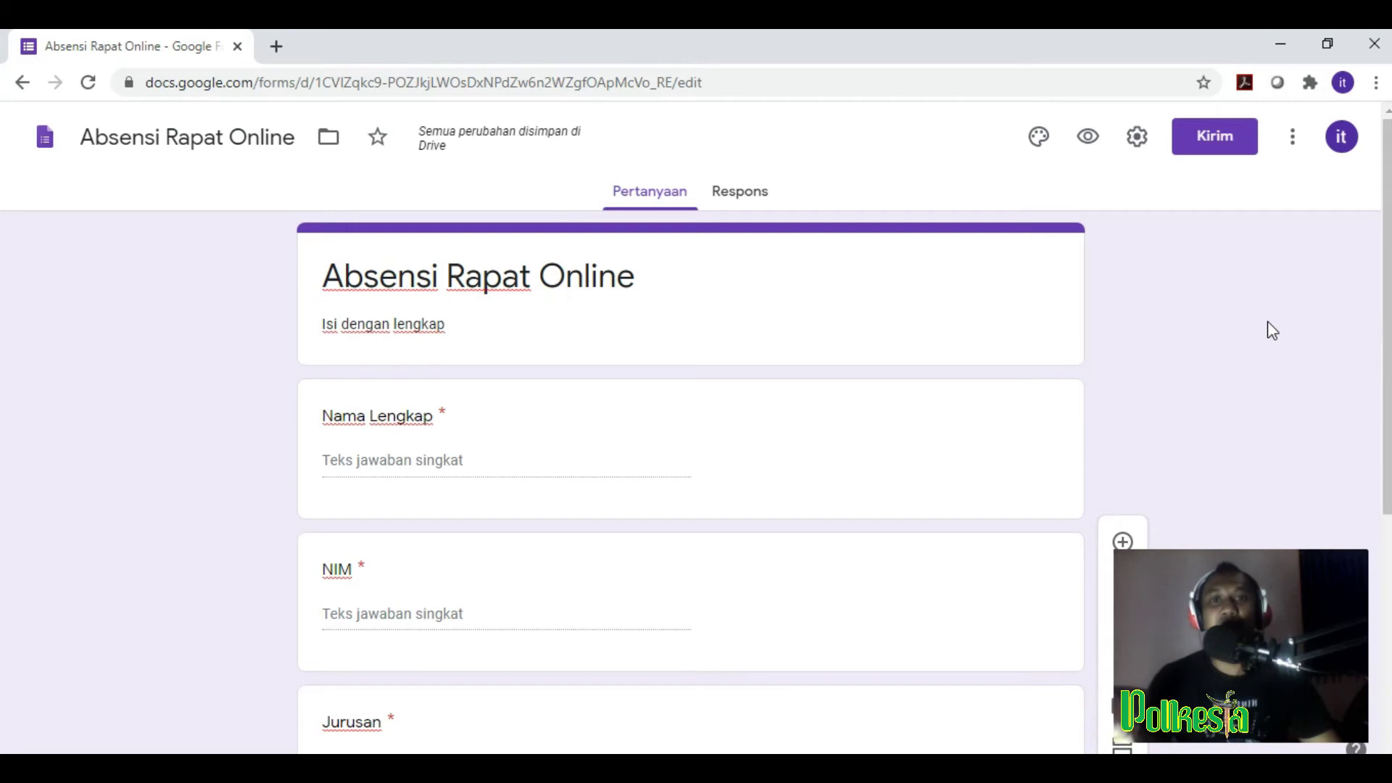
{"action": "scroll", "coordinate": [1272, 331], "scroll_direction": "down", "scroll_amount": 6}
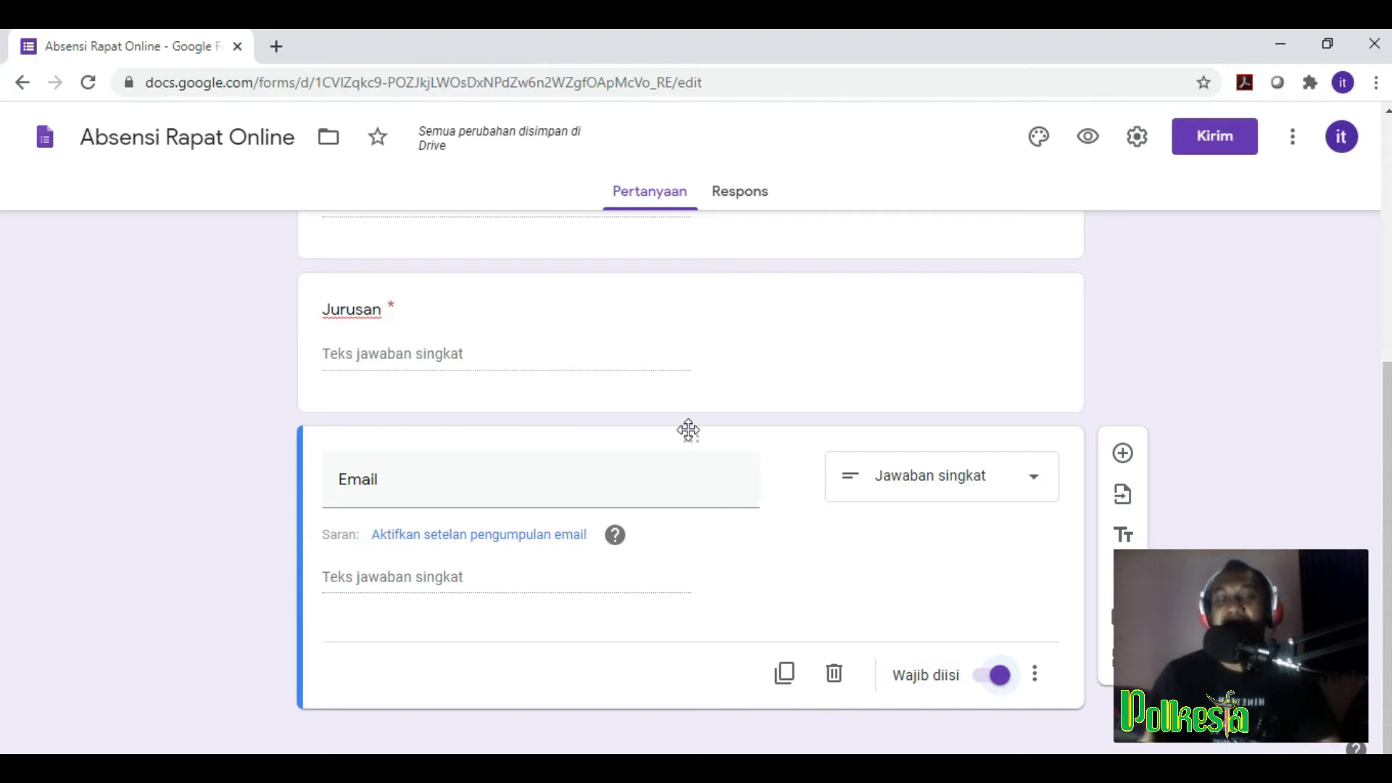
{"action": "scroll", "coordinate": [688, 430], "scroll_direction": "up", "scroll_amount": 6}
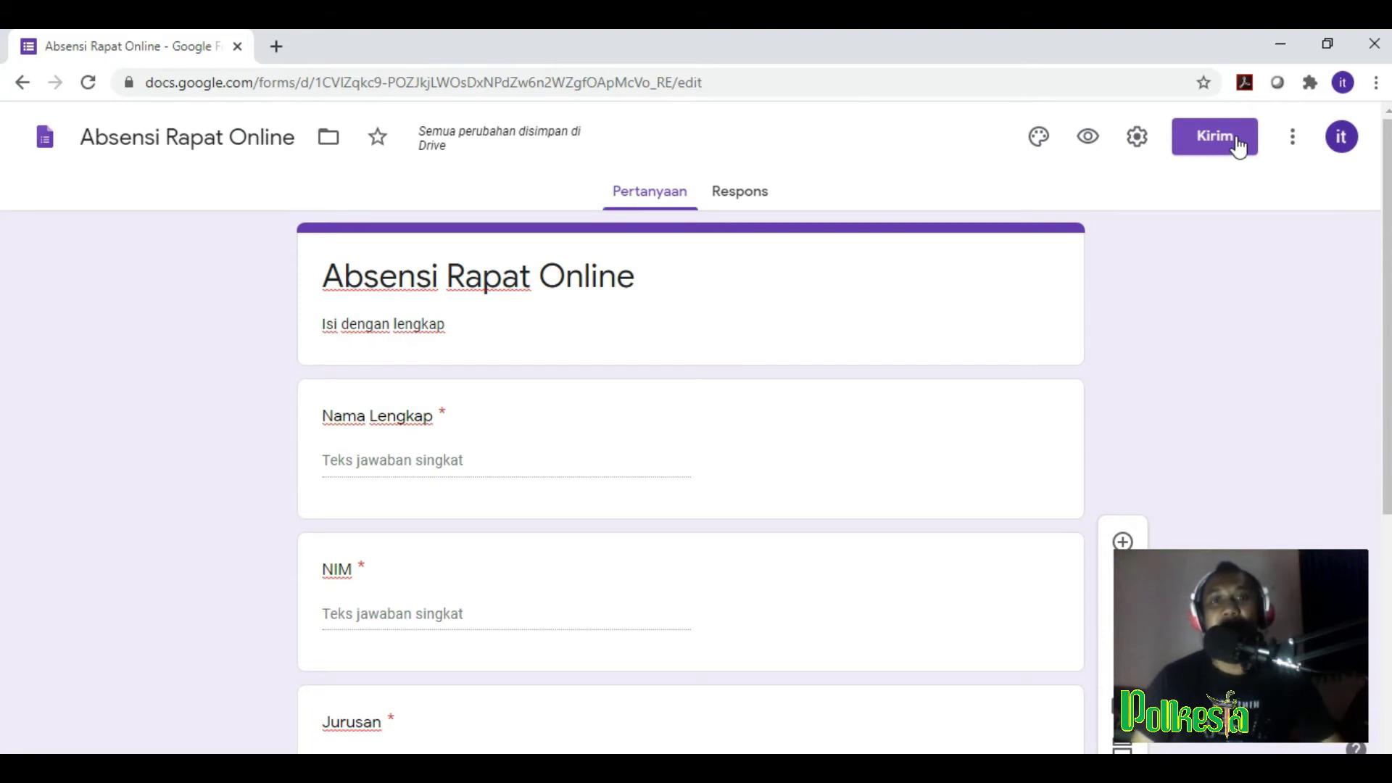
Step: Open the Kirim formulir dialog on its link tab to show the form's shareable URL
{"action": "left_click", "coordinate": [1236, 138]}
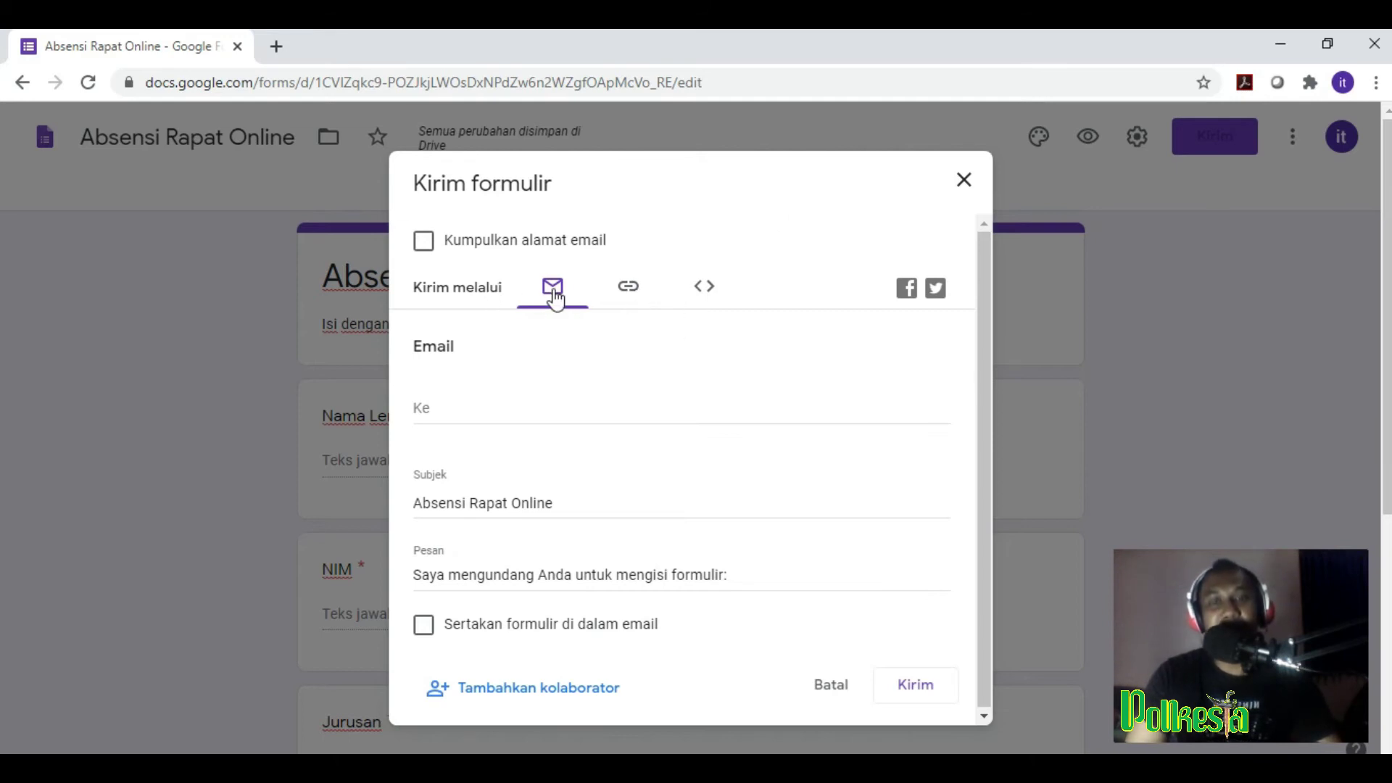
{"action": "left_click", "coordinate": [637, 295]}
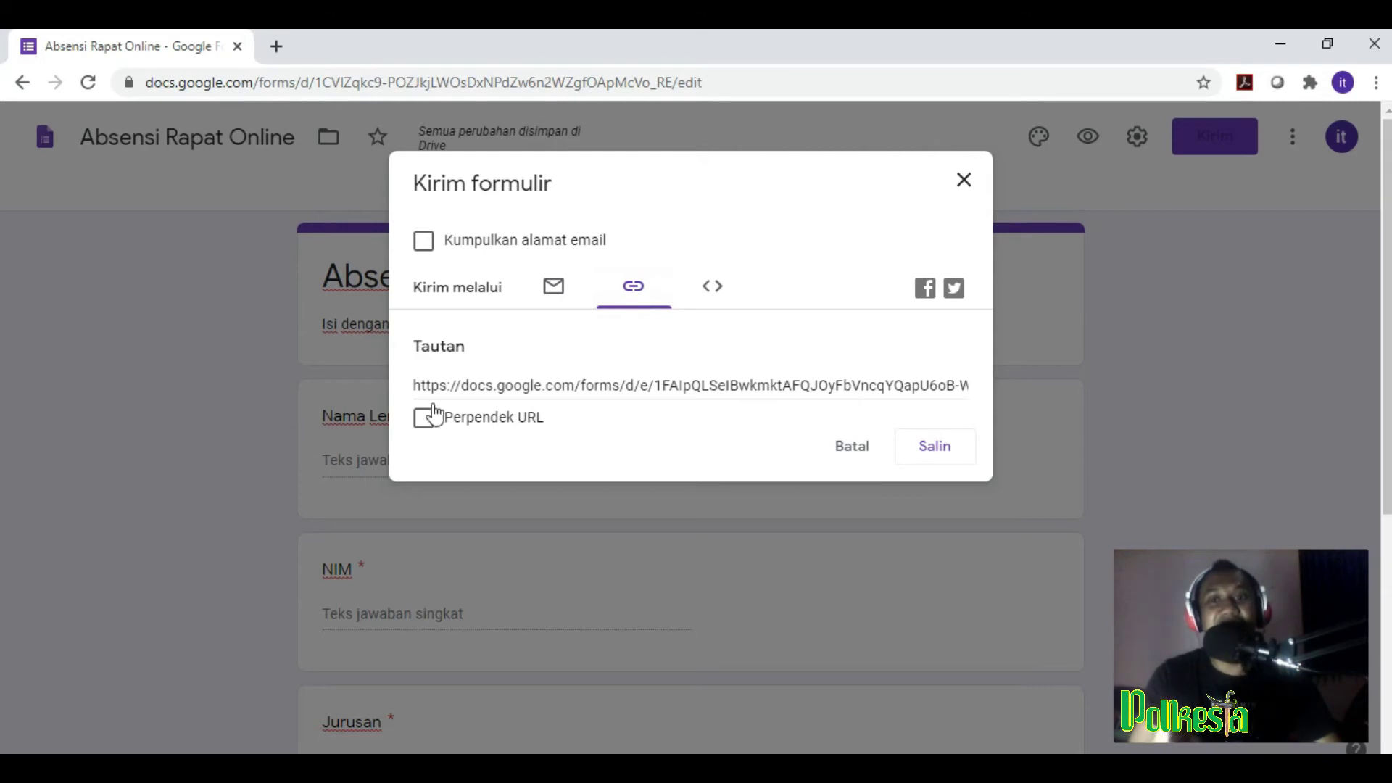
Step: Highlight the full form URL in the Tautan field
{"action": "left_click_drag", "start_coordinate": [415, 383], "coordinate": [728, 383]}
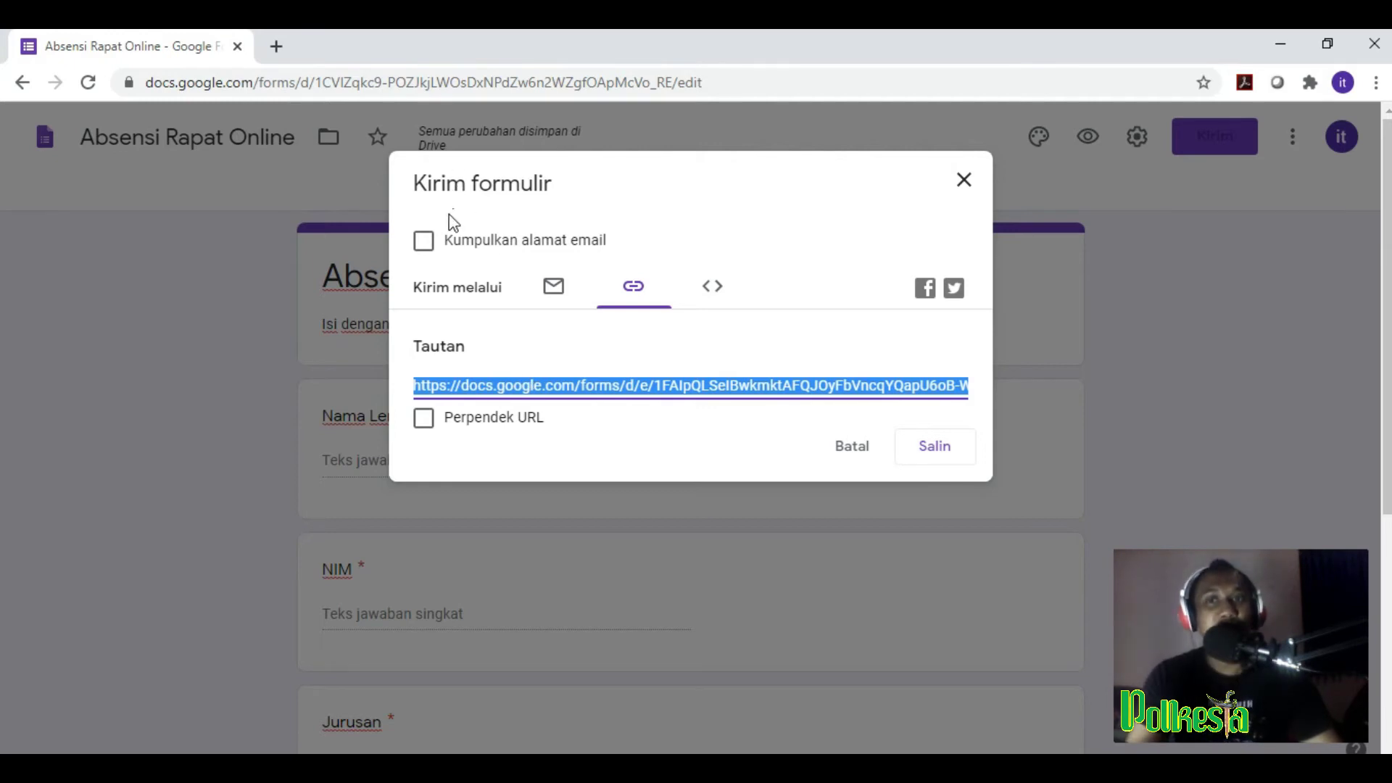
Step: Open the gg.gg URL Shortener in a new tab, then go back to the Forms tab
{"action": "left_click", "coordinate": [276, 46]}
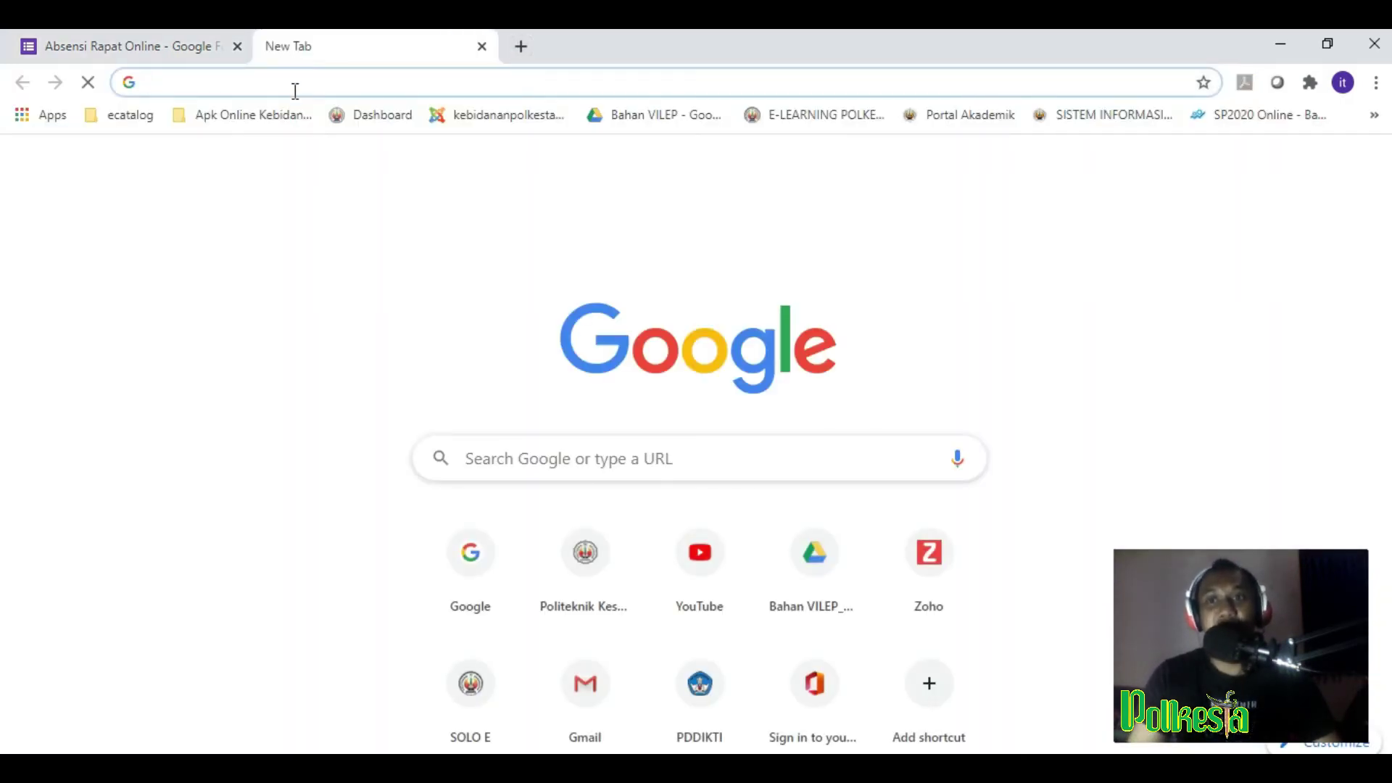
{"action": "left_click", "coordinate": [297, 87]}
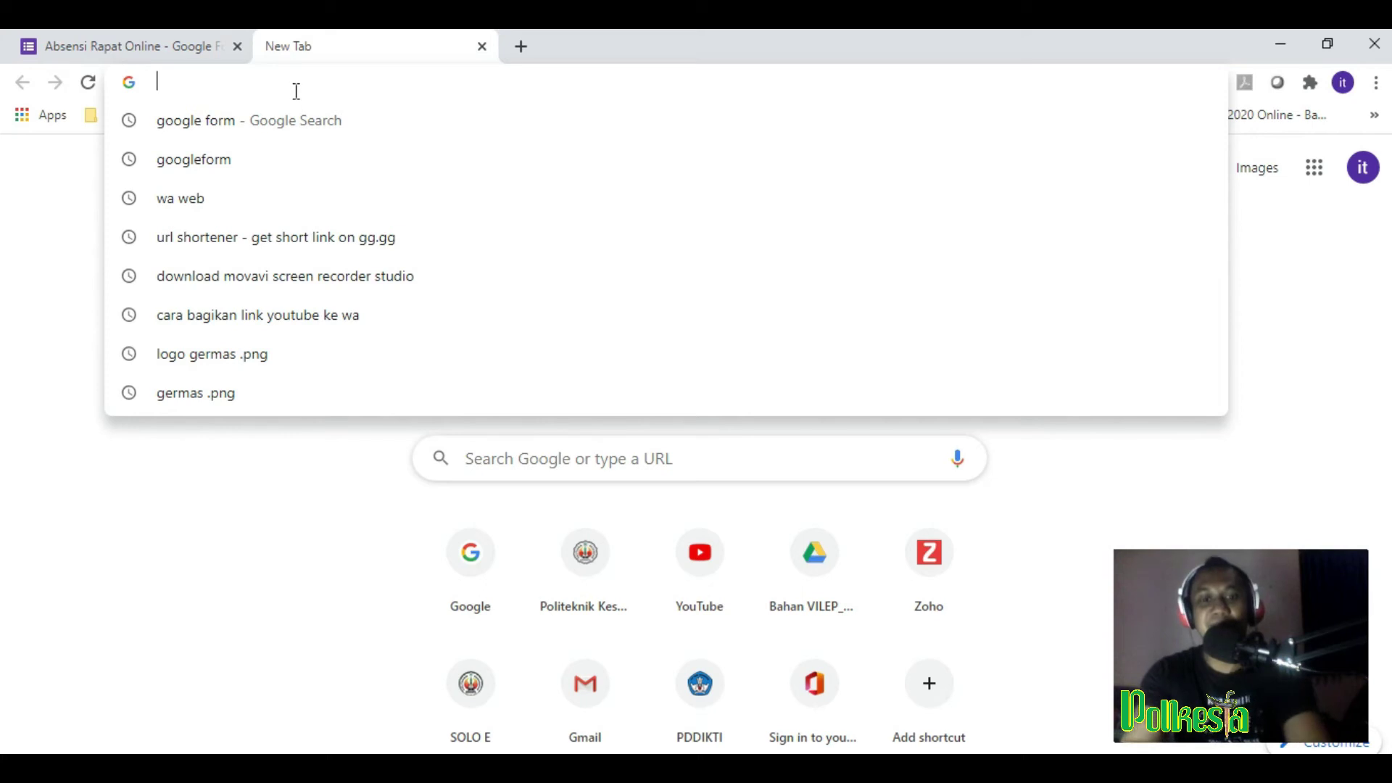
{"action": "type", "text": "ur"}
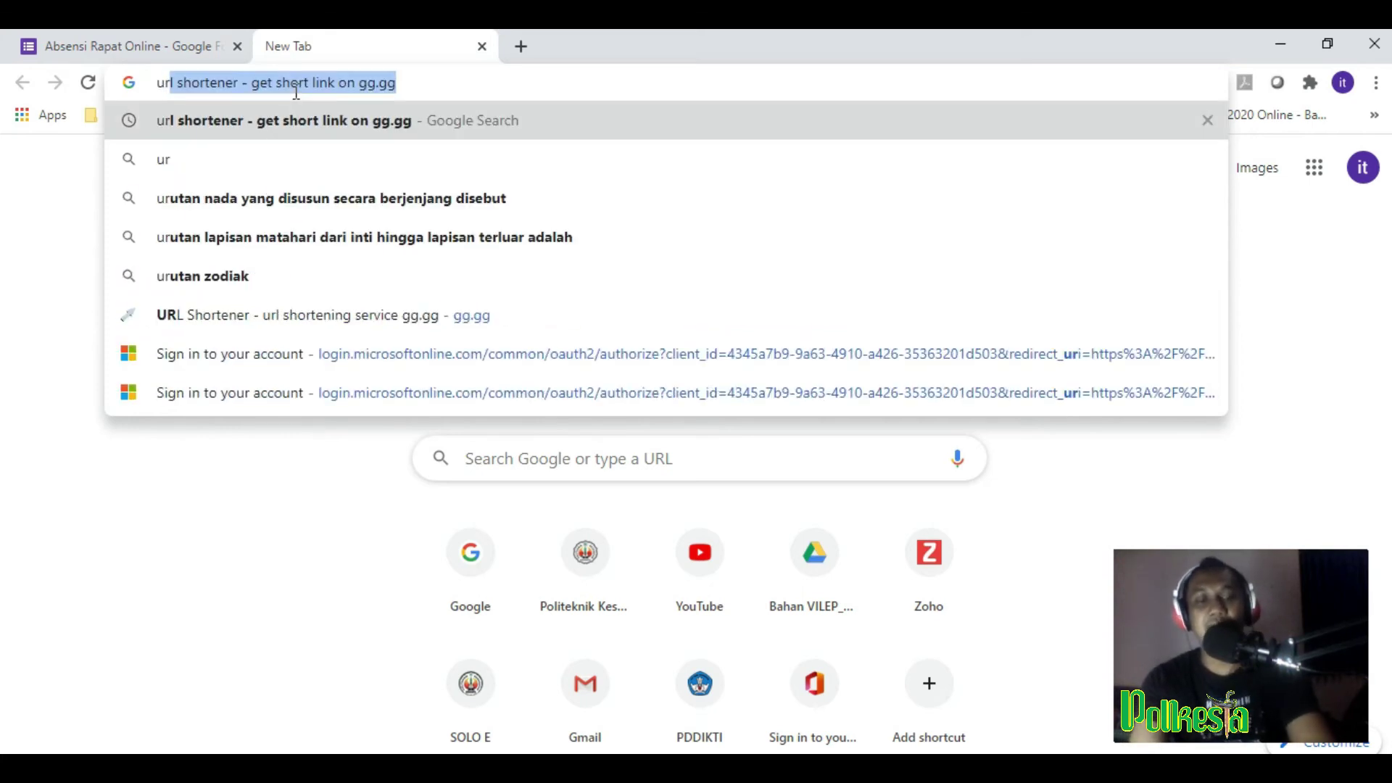
{"action": "key", "text": "Return"}
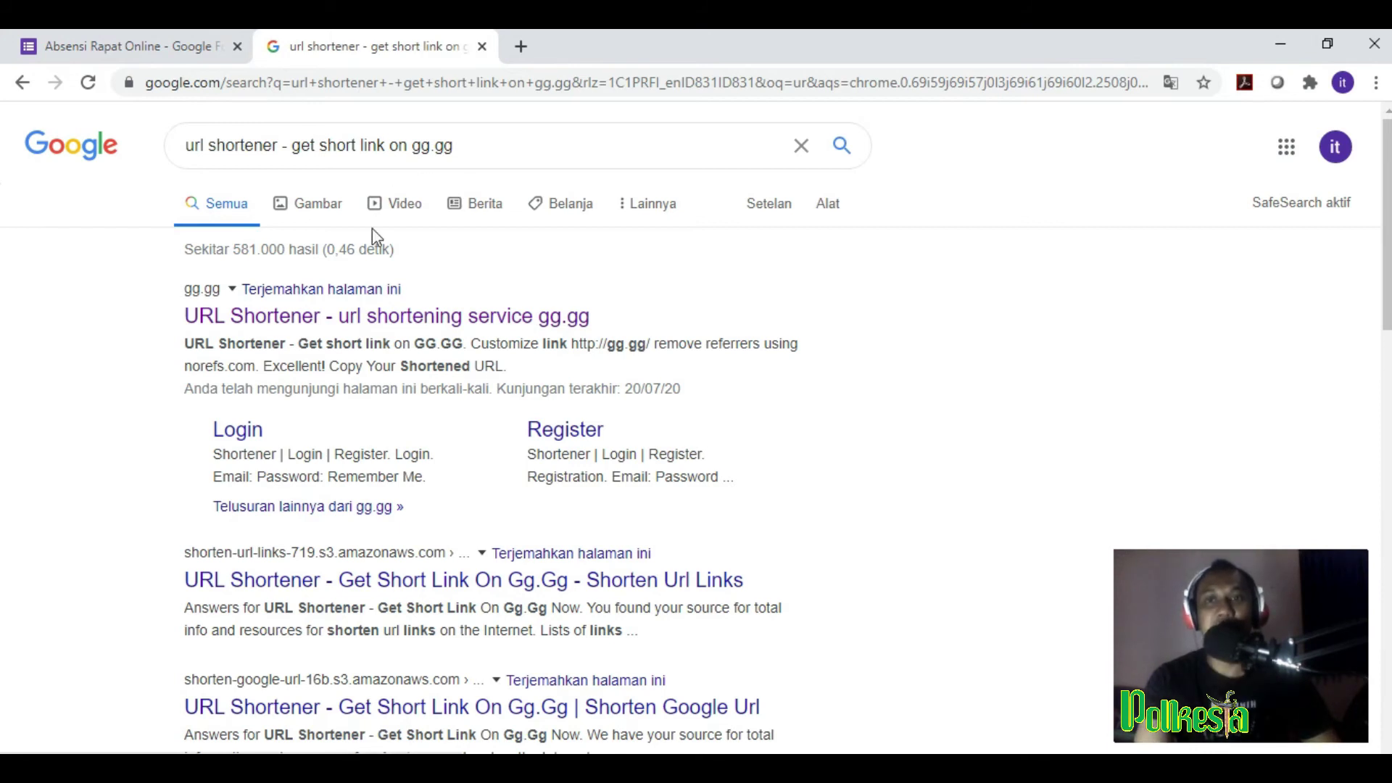
{"action": "left_click", "coordinate": [363, 319]}
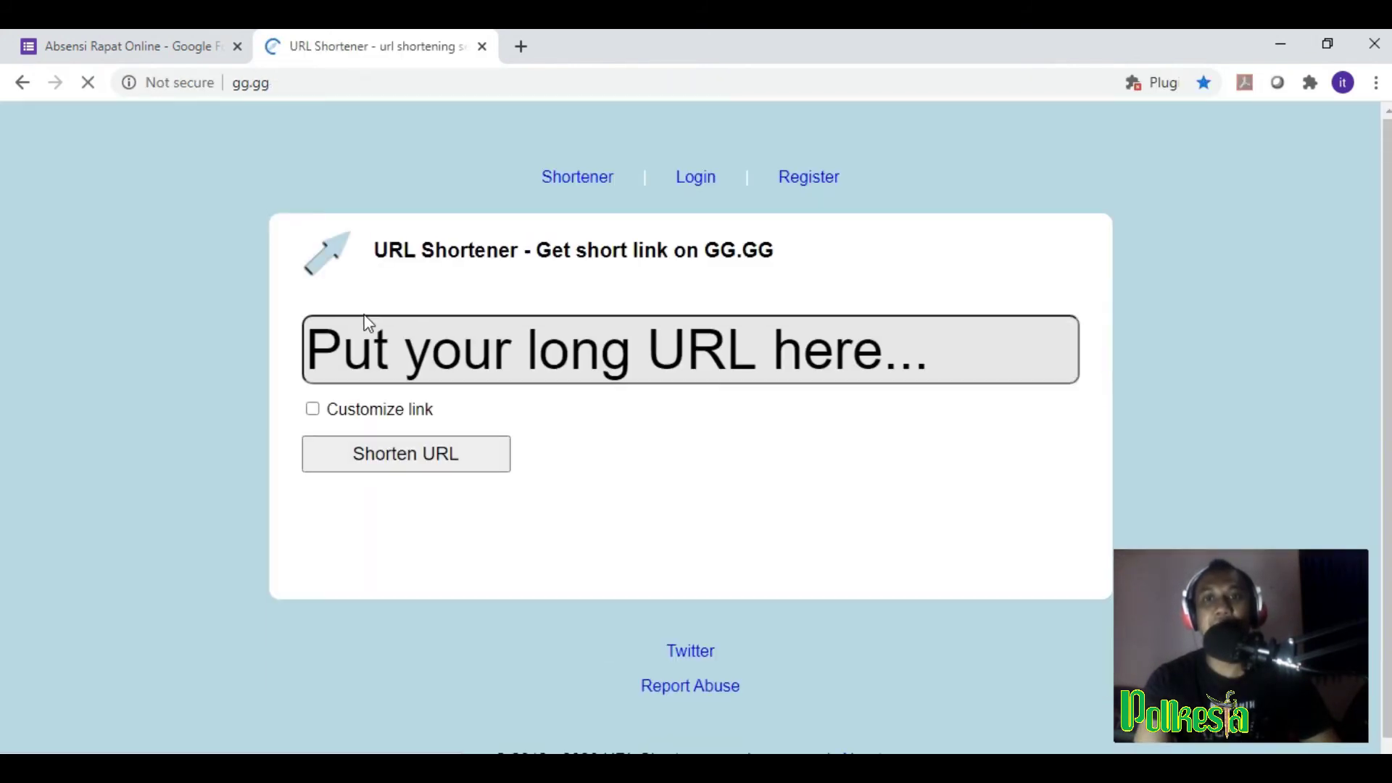
{"action": "left_click", "coordinate": [228, 46]}
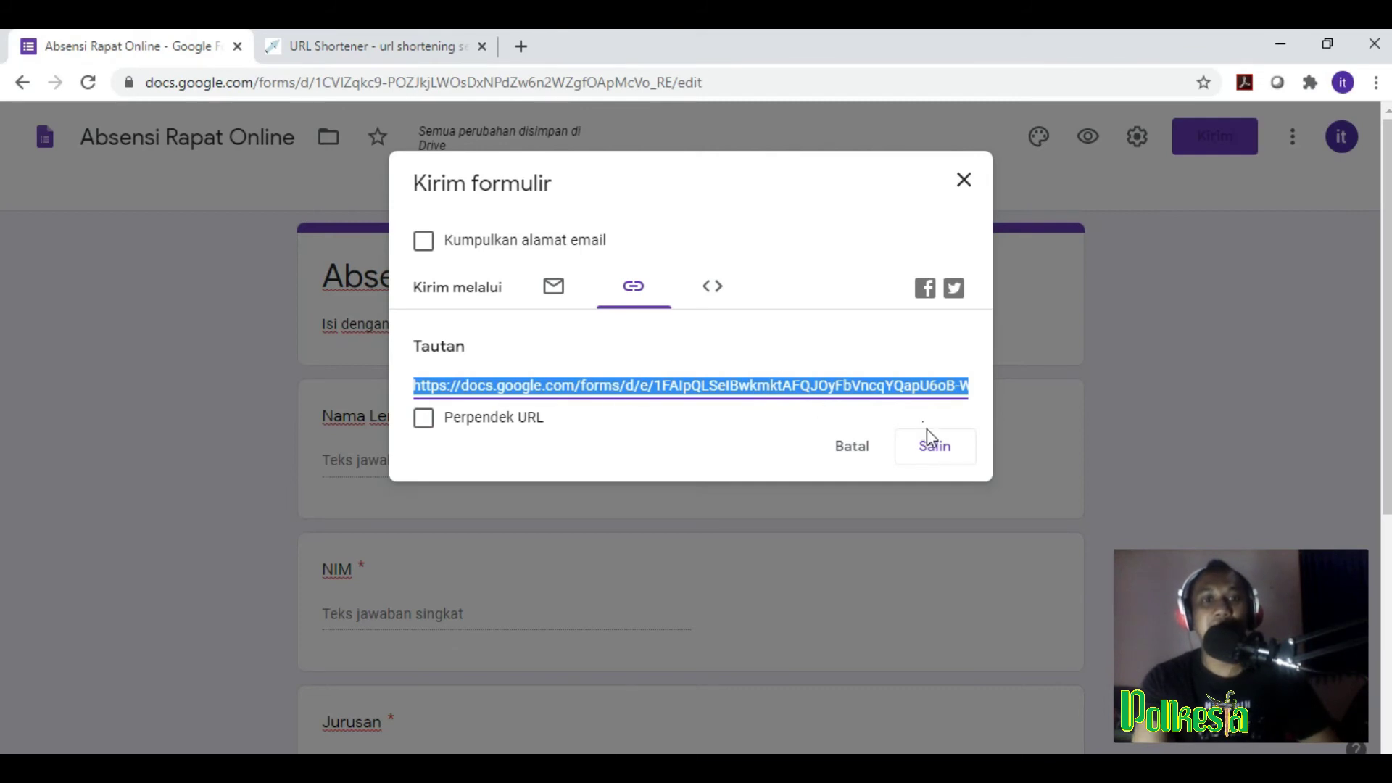
Step: Copy the form's shareable link with Salin in the Kirim formulir dialog
{"action": "left_click", "coordinate": [937, 456]}
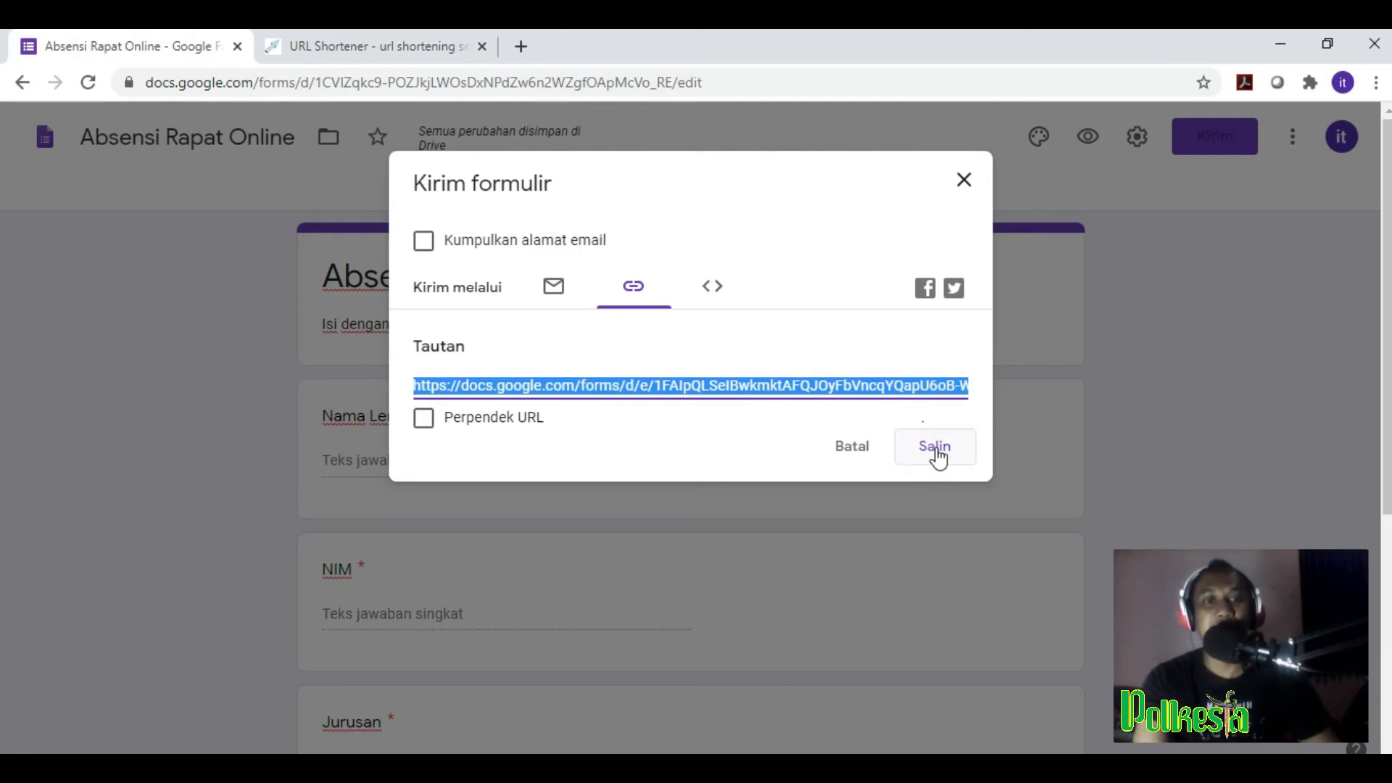
{"action": "left_click", "coordinate": [937, 457]}
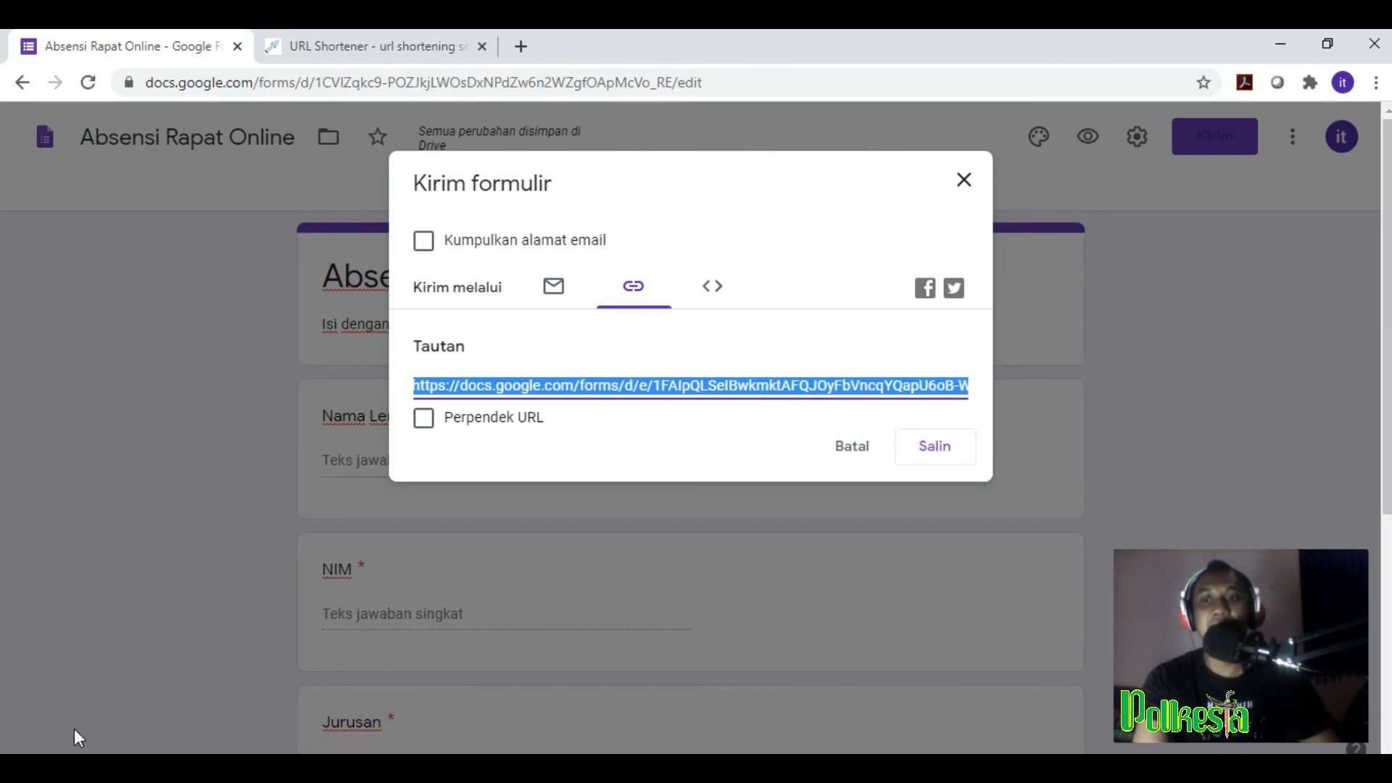
Step: On gg.gg, paste the form link and try shortening it with custom path 'AbsensiRapatOnline'
{"action": "left_click", "coordinate": [399, 45]}
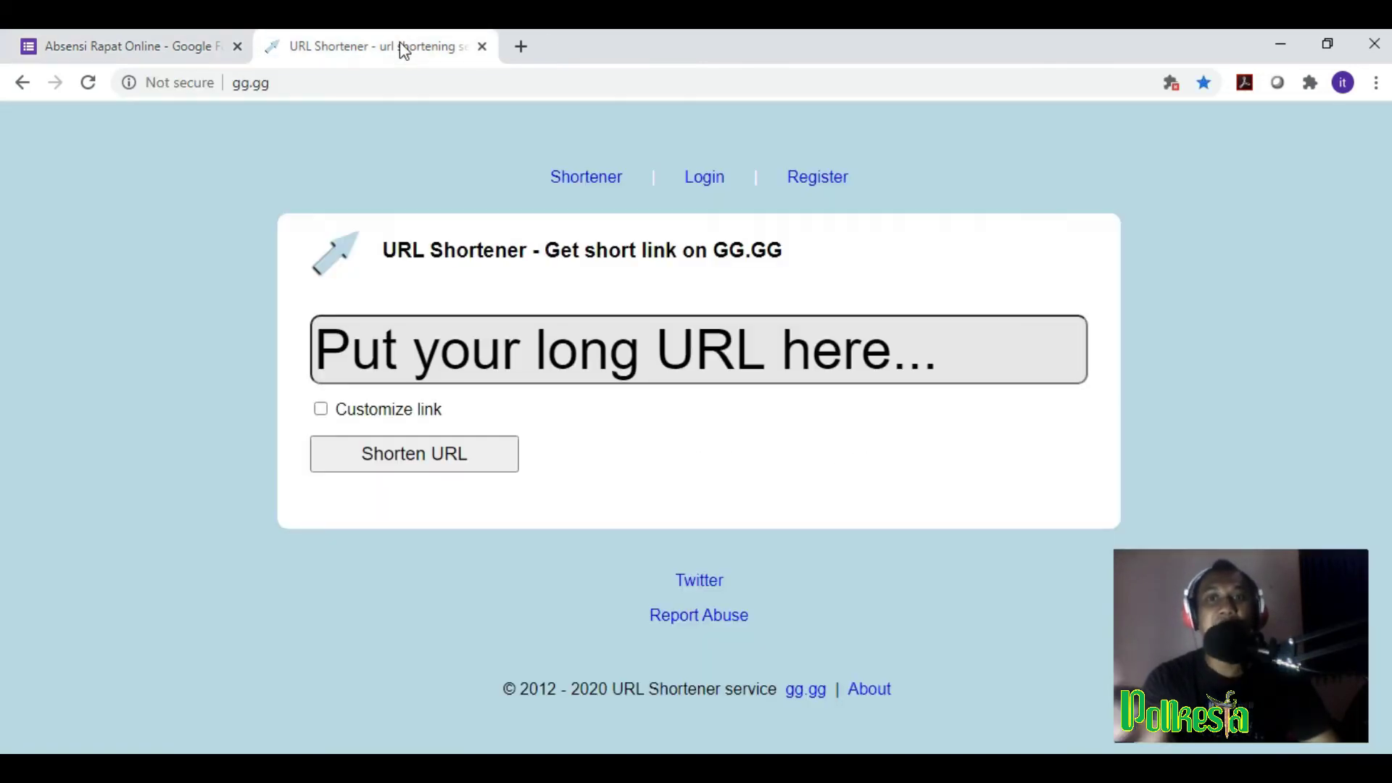
{"action": "left_click", "coordinate": [377, 335]}
{"action": "right_click", "coordinate": [382, 346]}
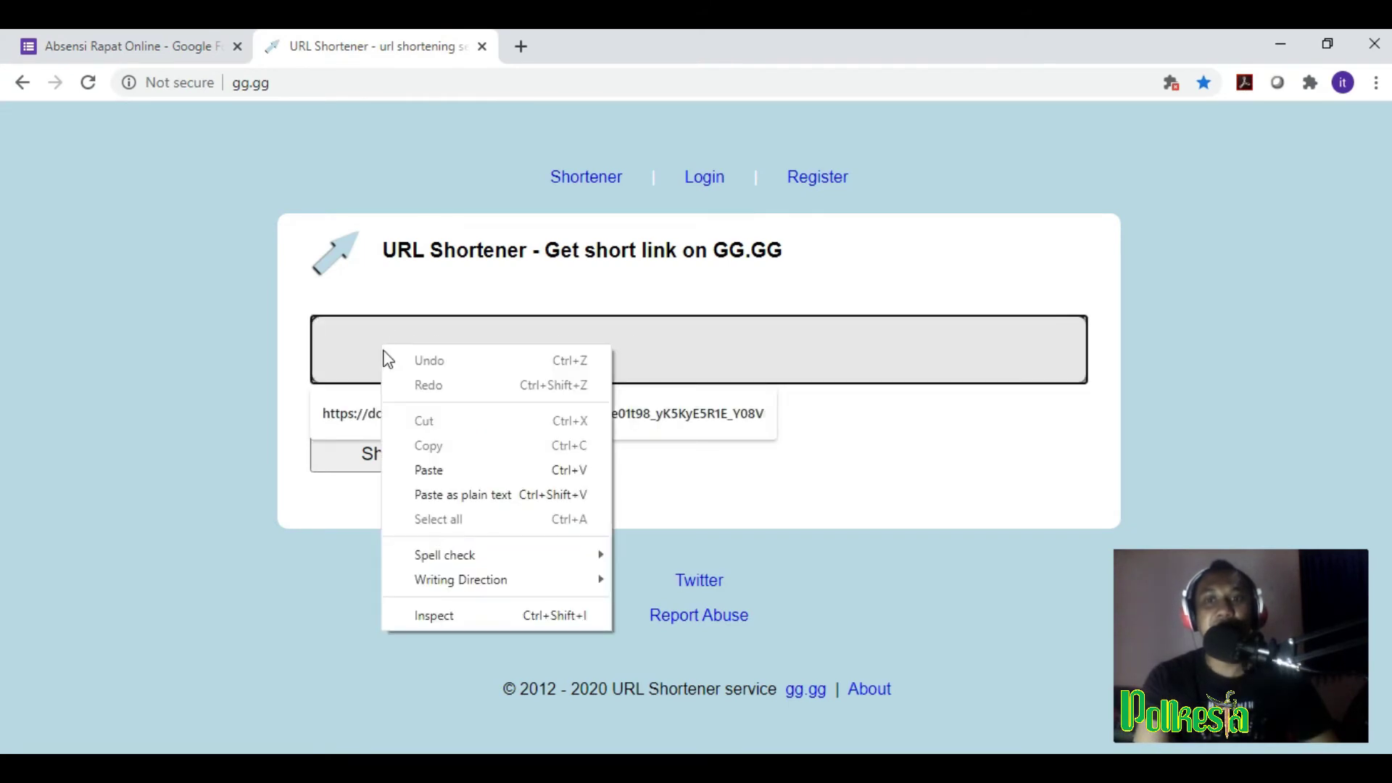
{"action": "left_click", "coordinate": [428, 470]}
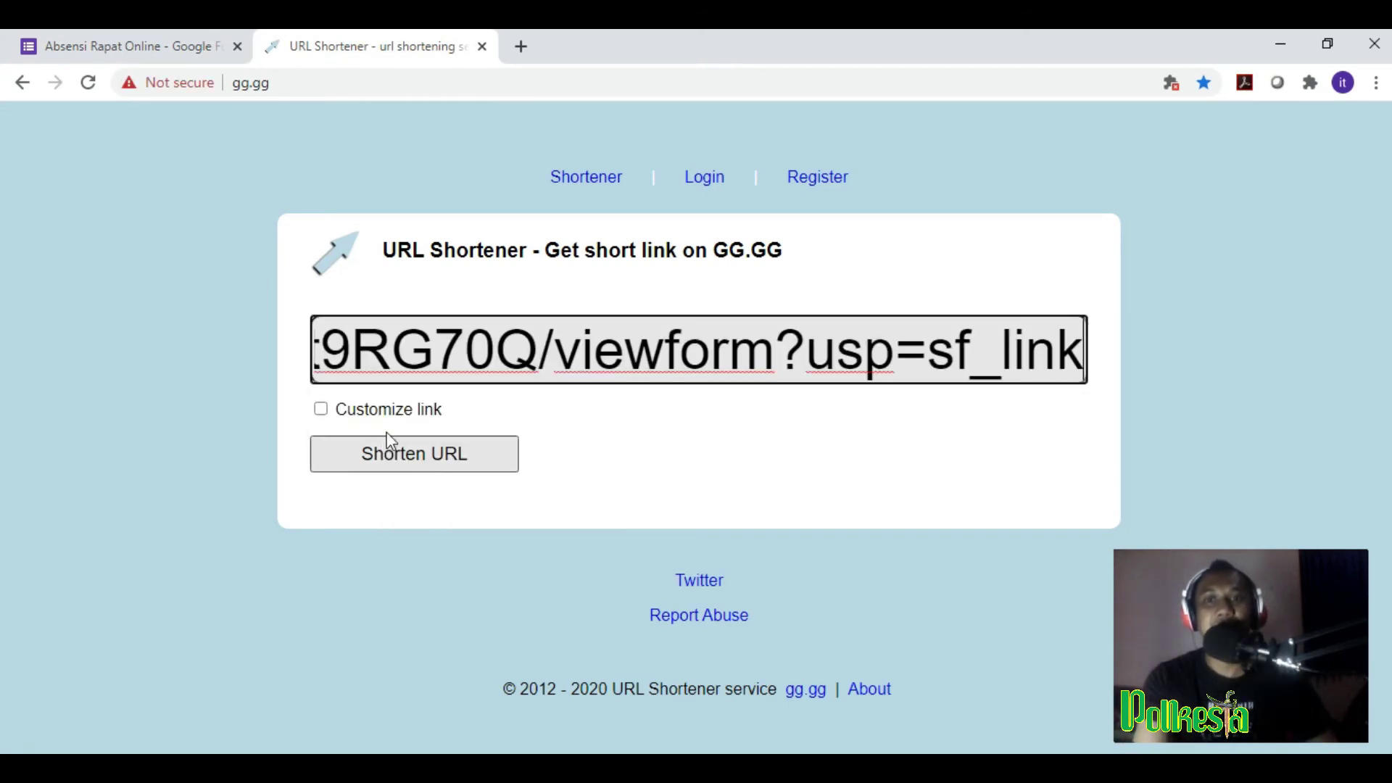
{"action": "left_click", "coordinate": [321, 409]}
{"action": "left_click", "coordinate": [557, 409]}
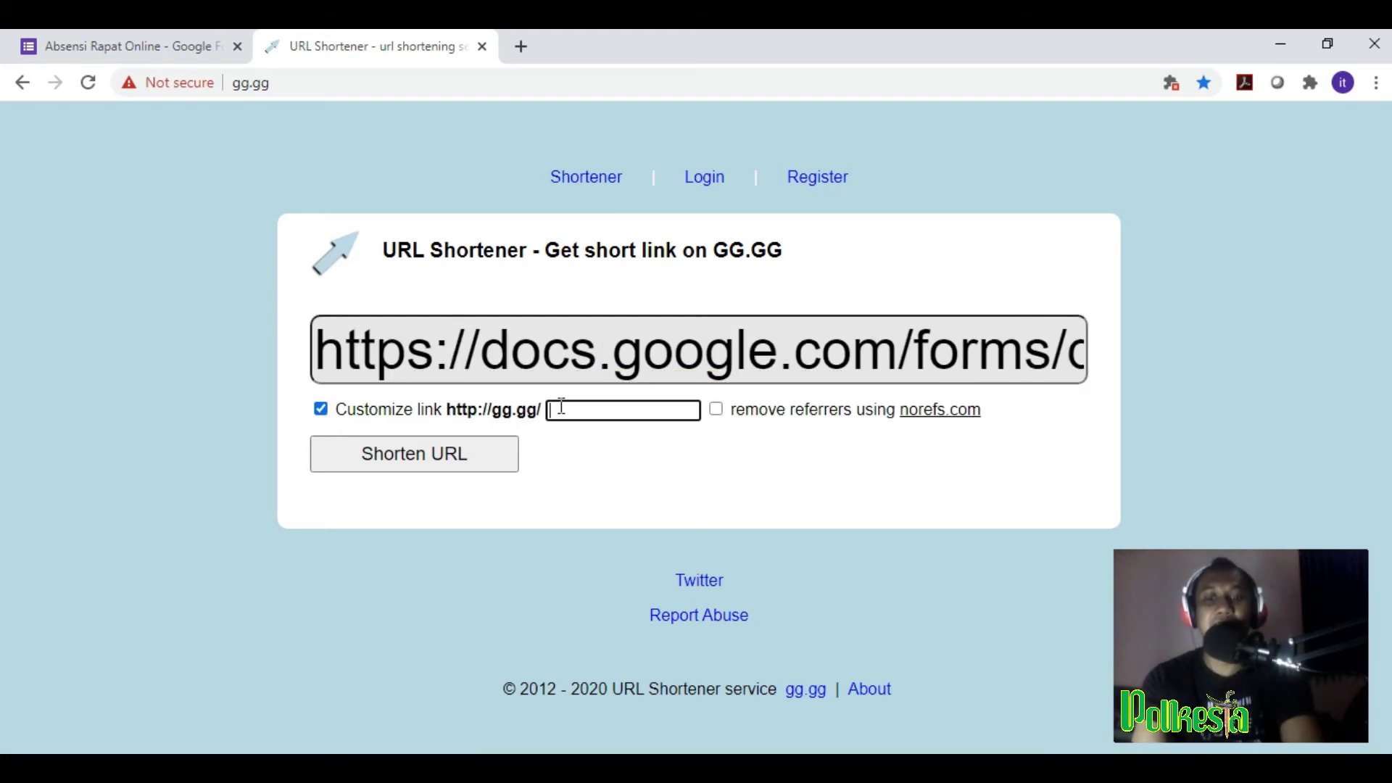
{"action": "type", "text": "Absensi"}
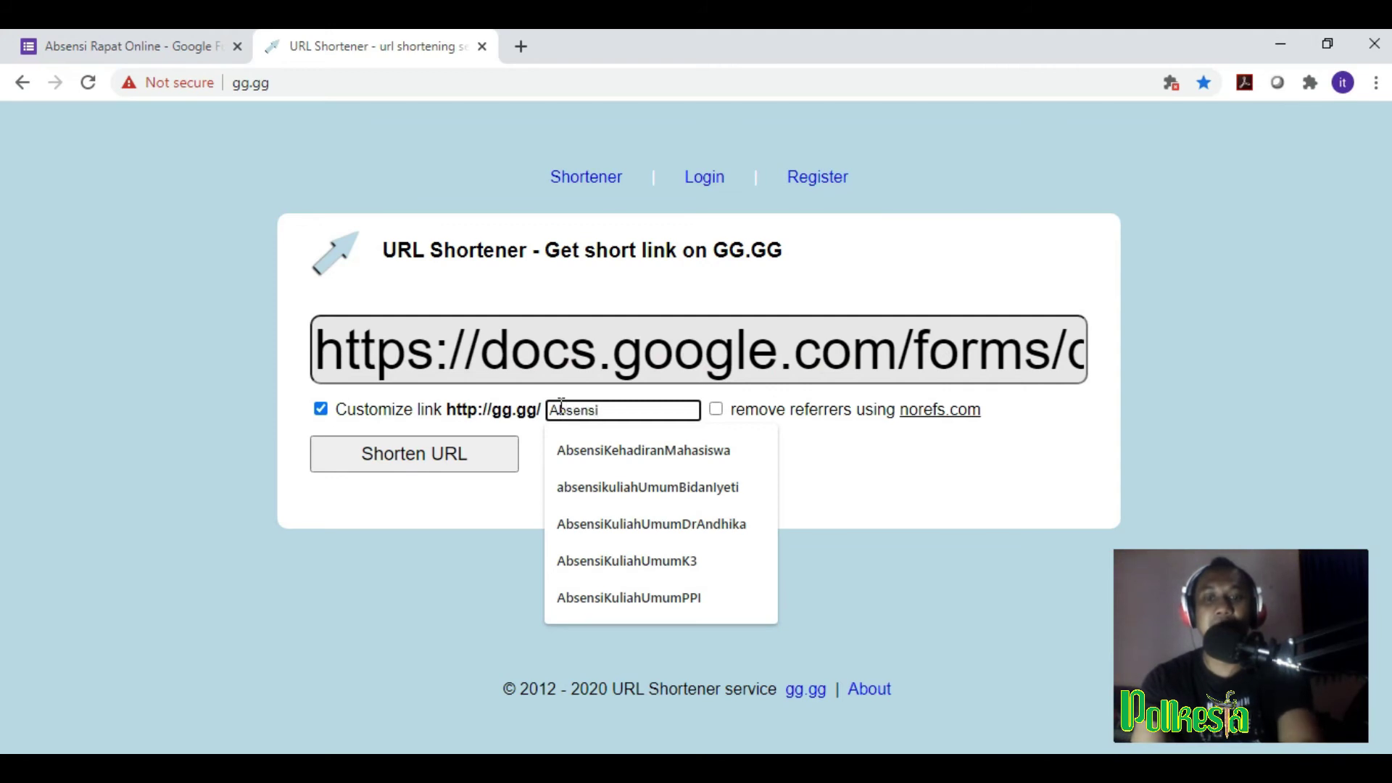
{"action": "type", "text": "RapatO"}
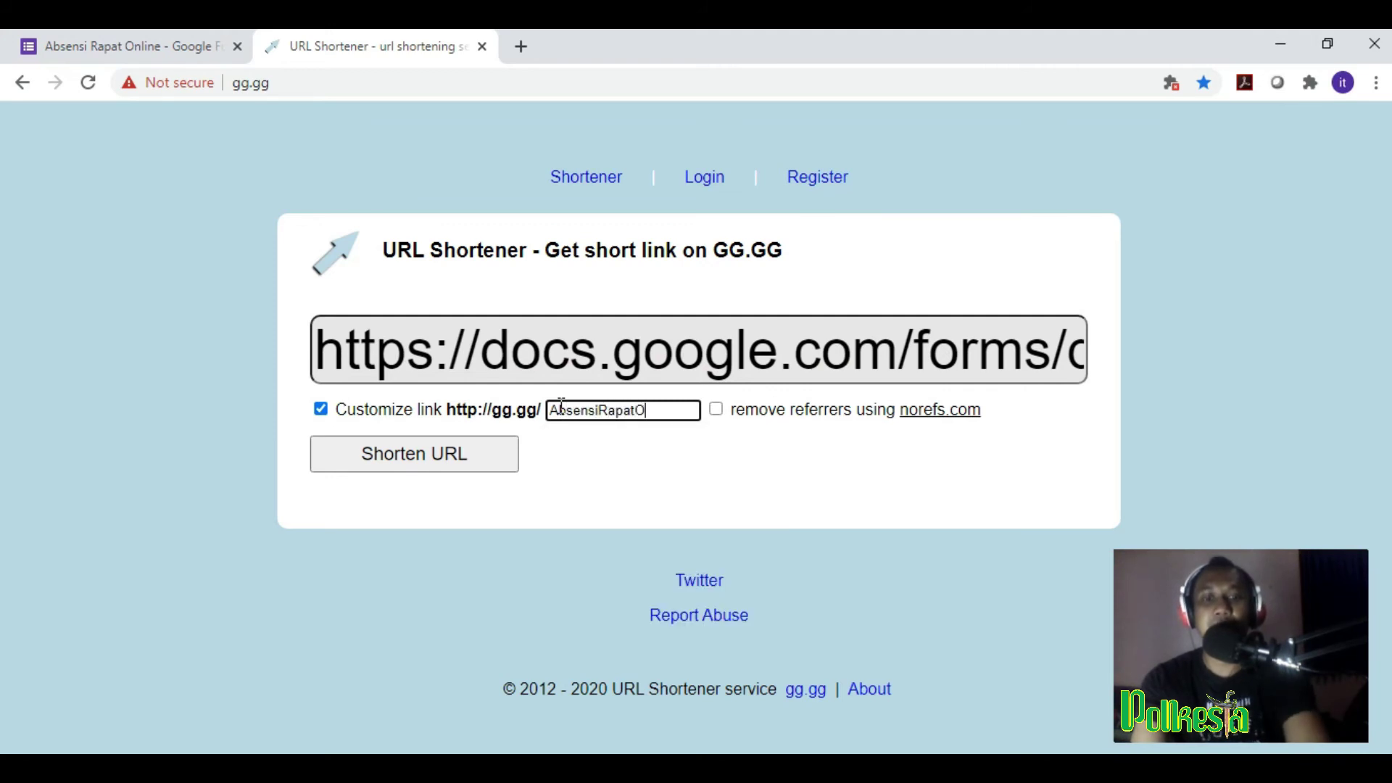
{"action": "type", "text": "nline"}
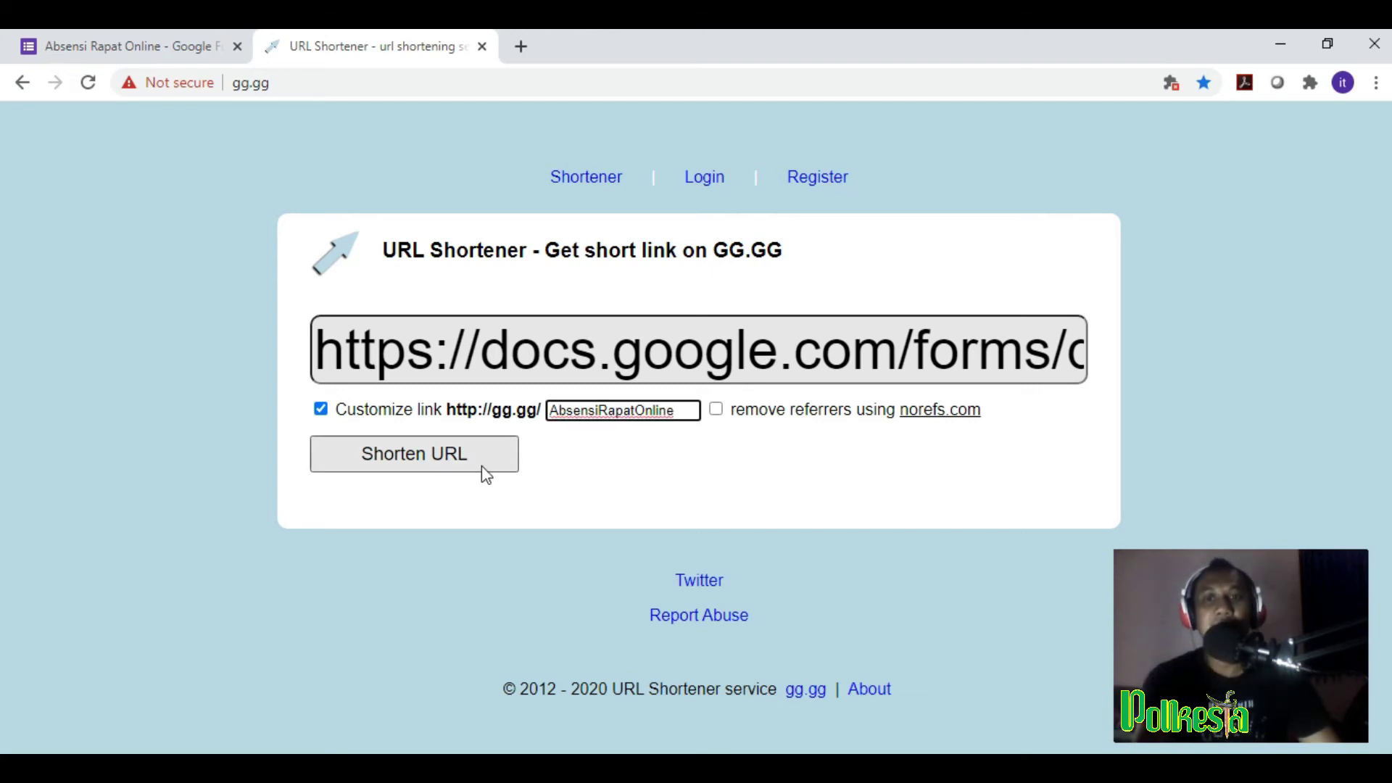
{"action": "left_click", "coordinate": [413, 456]}
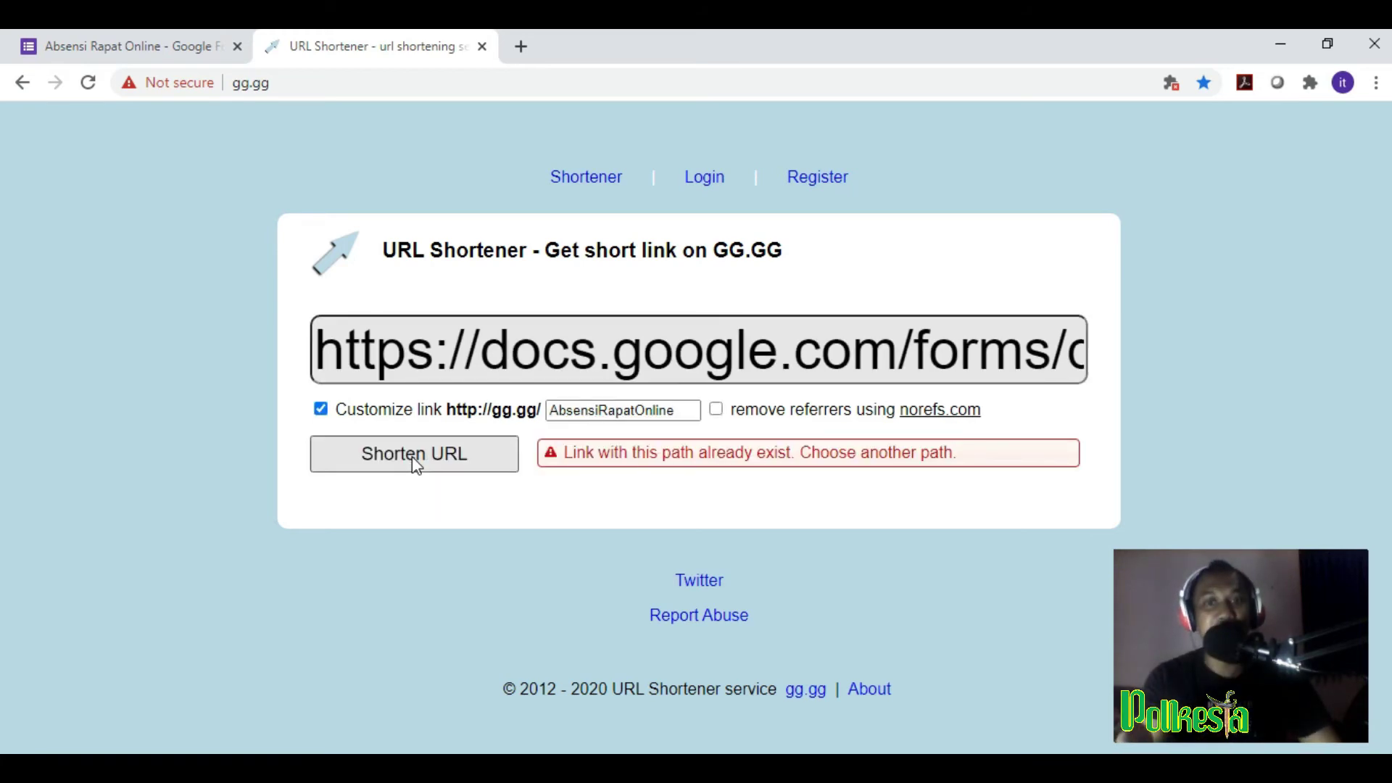
Step: Trim the custom path to 'RapatOnline' and try shortening again
{"action": "left_click_drag", "start_coordinate": [695, 410], "coordinate": [523, 411]}
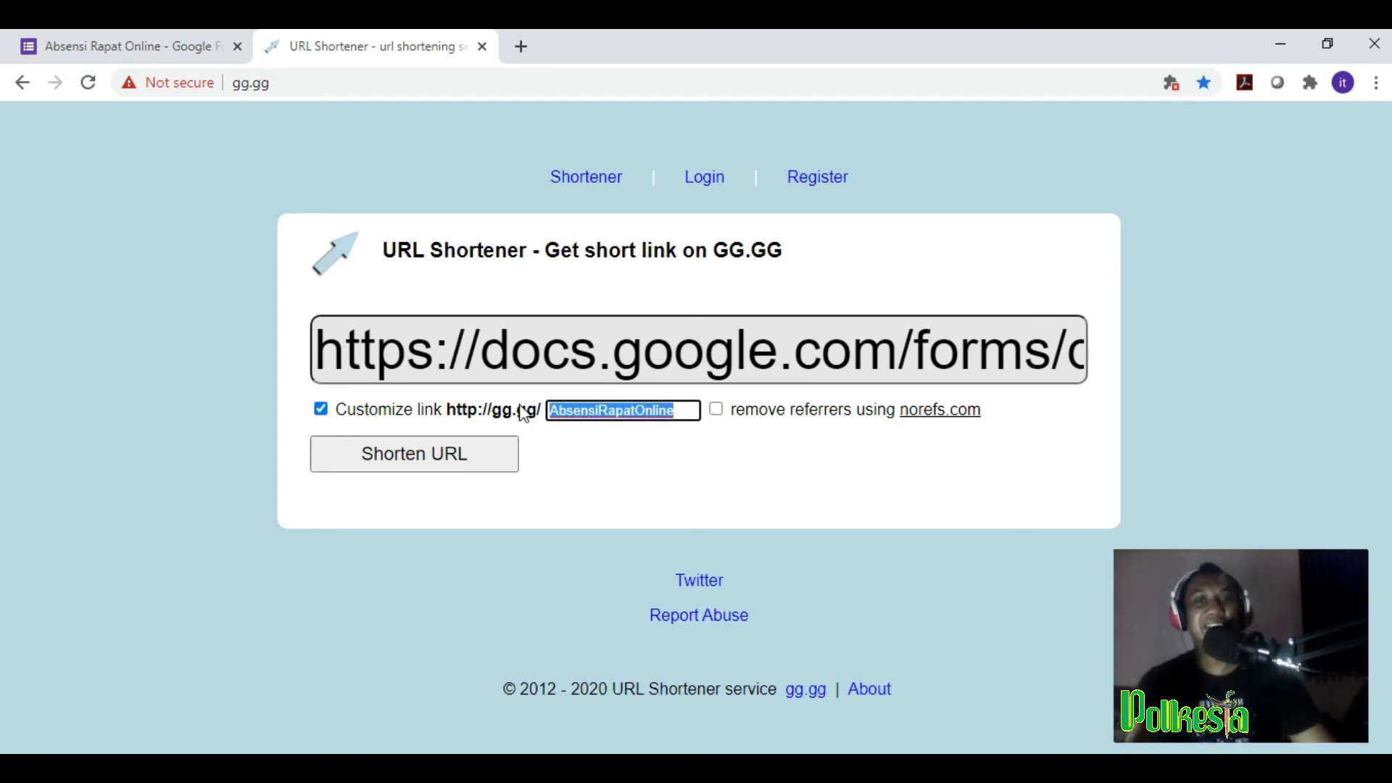
{"action": "left_click", "coordinate": [592, 410]}
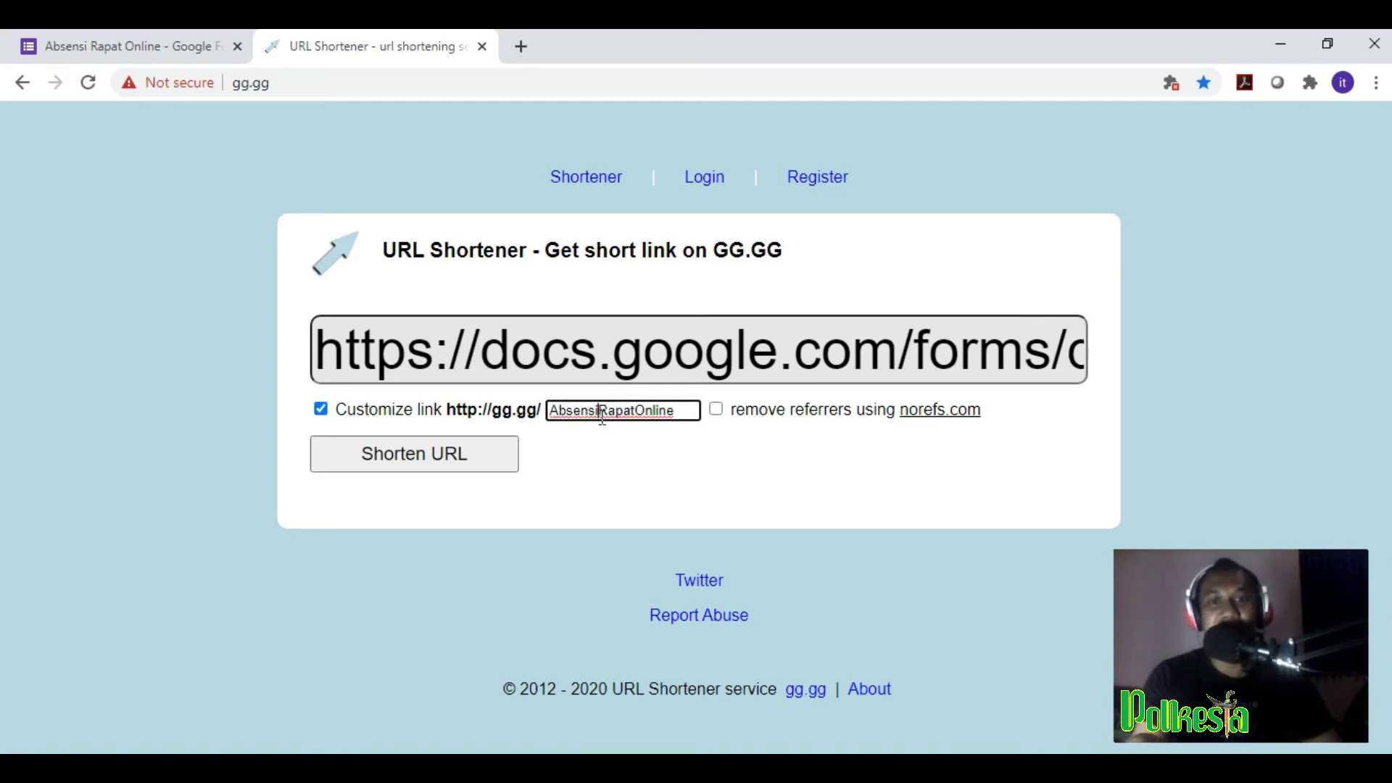
{"action": "left_click_drag", "start_coordinate": [592, 410], "coordinate": [535, 413]}
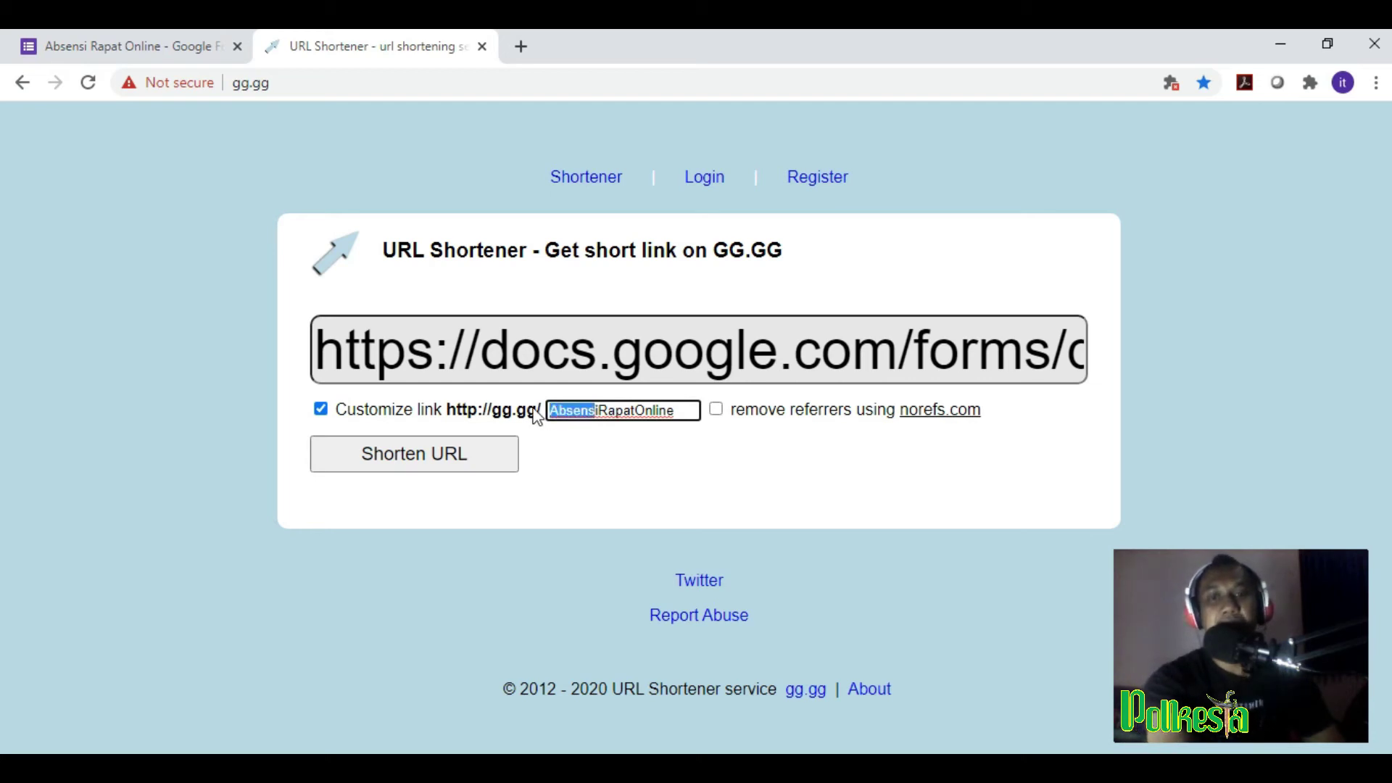
{"action": "key", "text": "BackSpace"}
{"action": "key", "text": "Delete"}
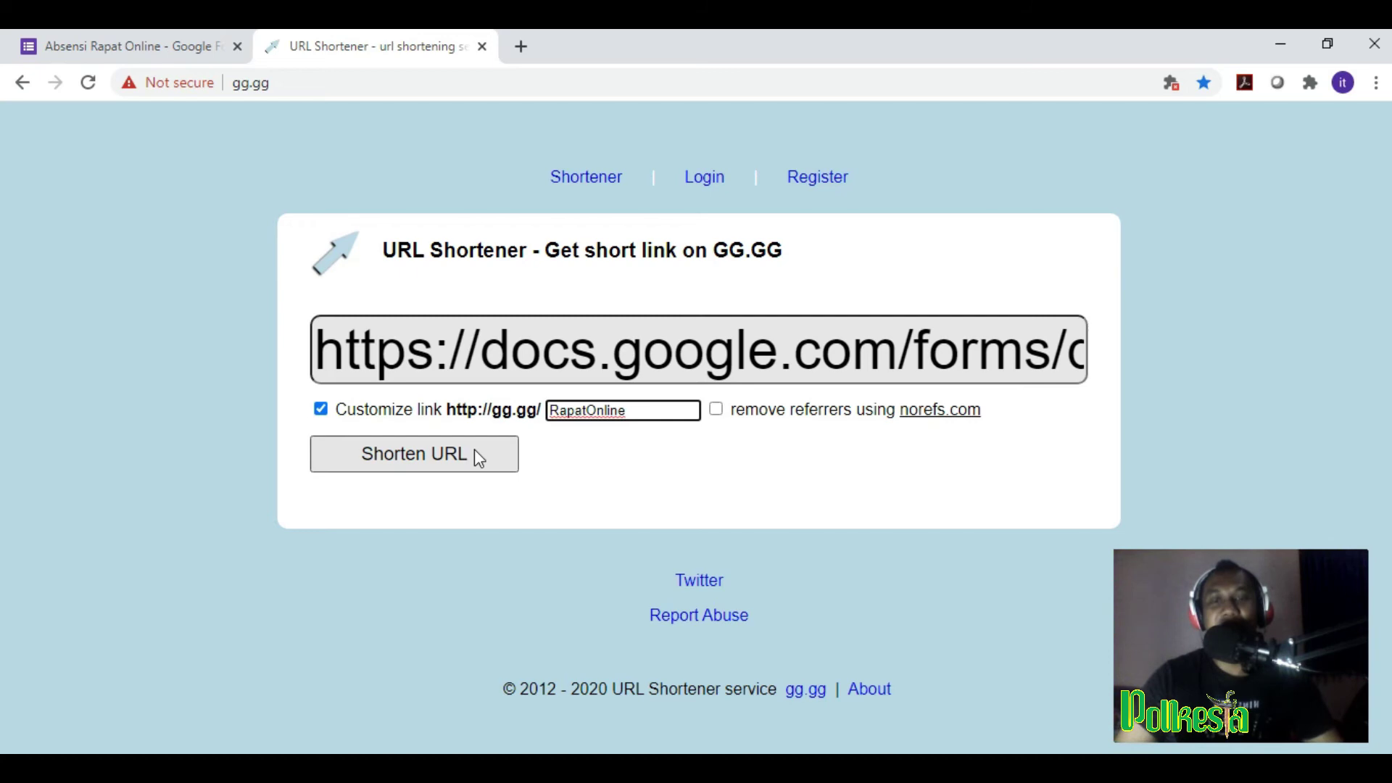
{"action": "left_click", "coordinate": [479, 457]}
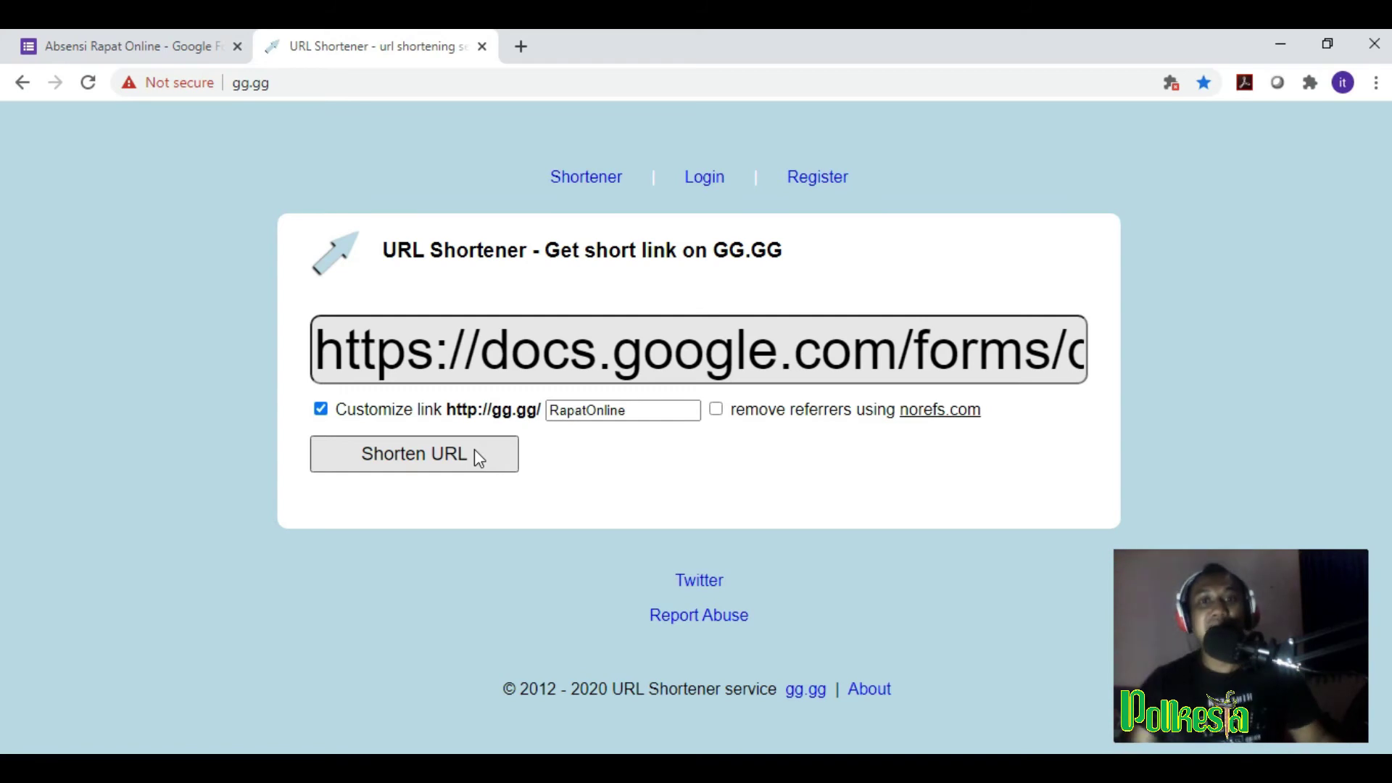
Step: Replace the custom path with 'absensiJurusan' and create the short link
{"action": "left_click", "coordinate": [645, 412]}
{"action": "left_click_drag", "start_coordinate": [644, 413], "coordinate": [551, 413]}
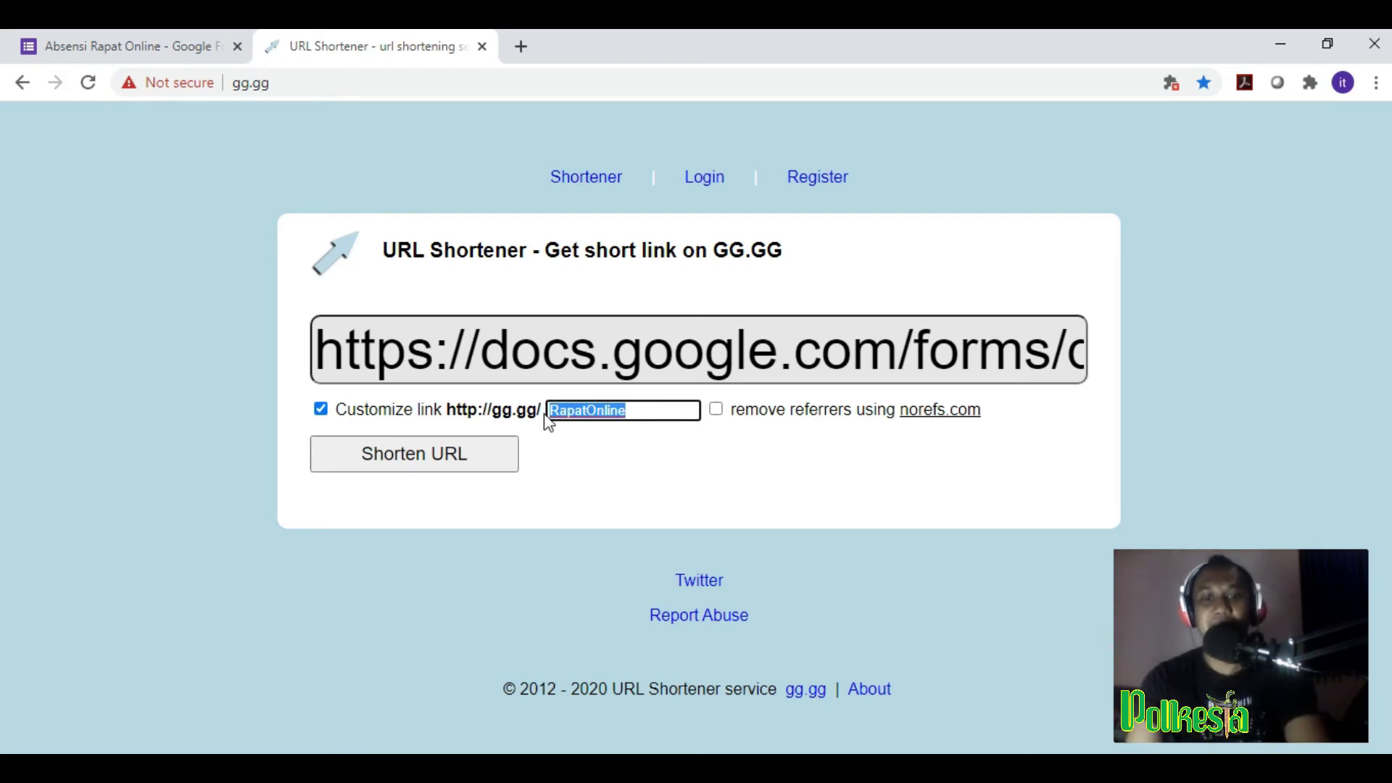
{"action": "type", "text": "R"}
{"action": "key", "text": "BackSpace"}
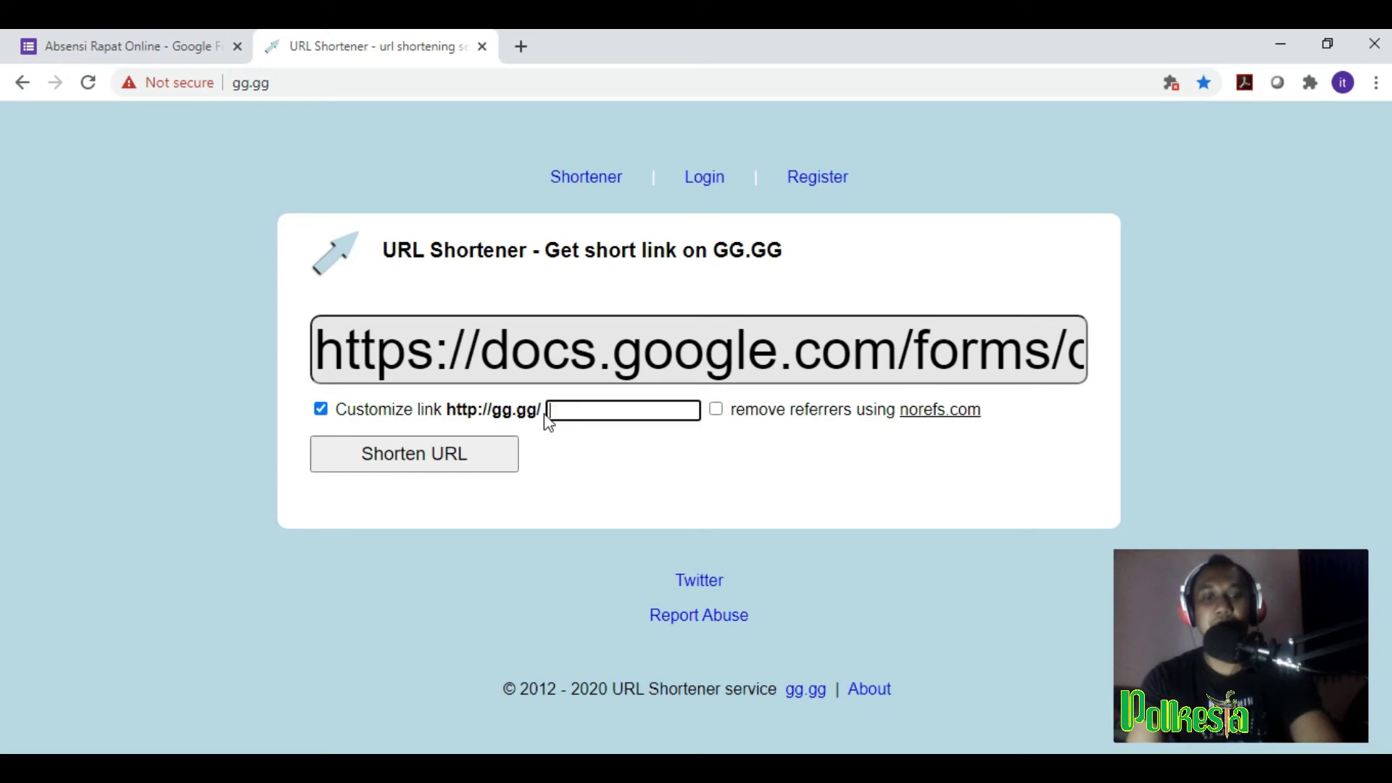
{"action": "type", "text": "abs"}
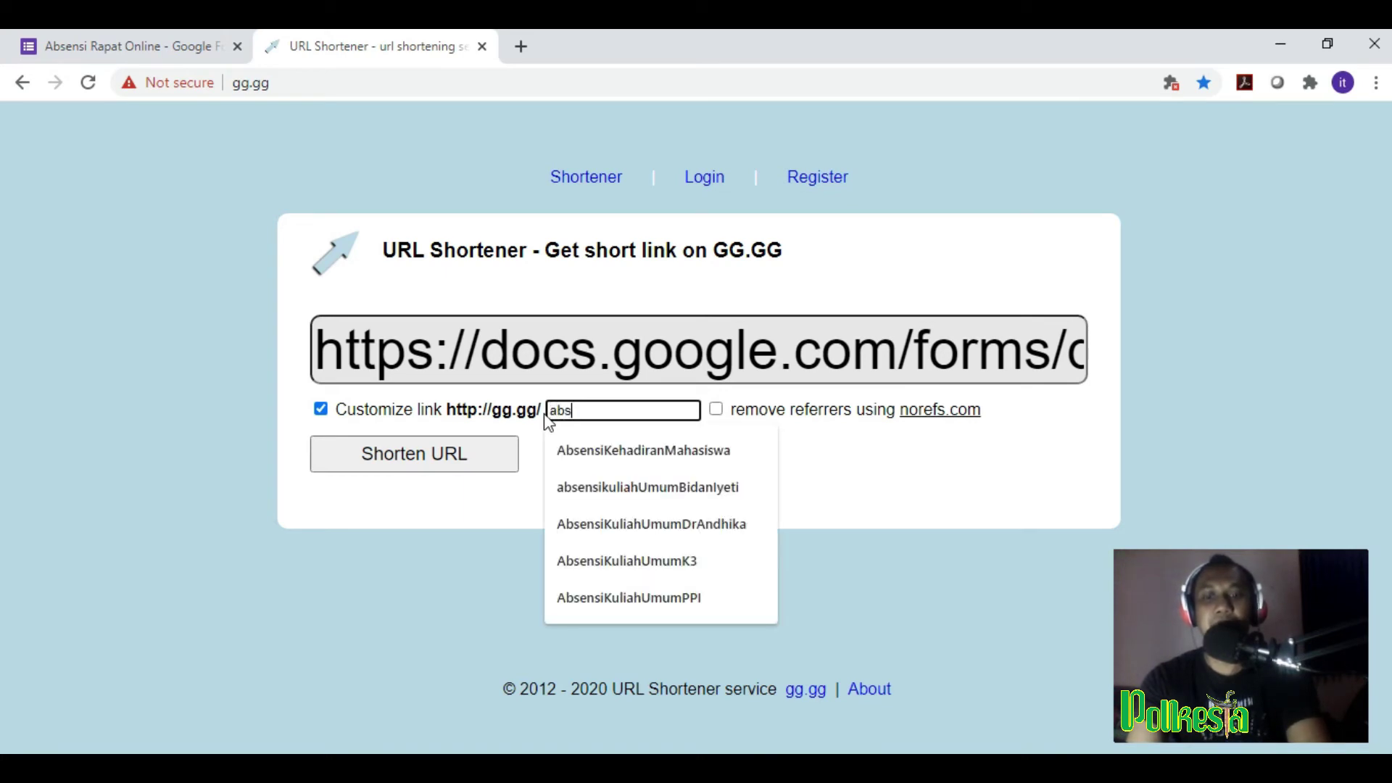
{"action": "type", "text": "ensi"}
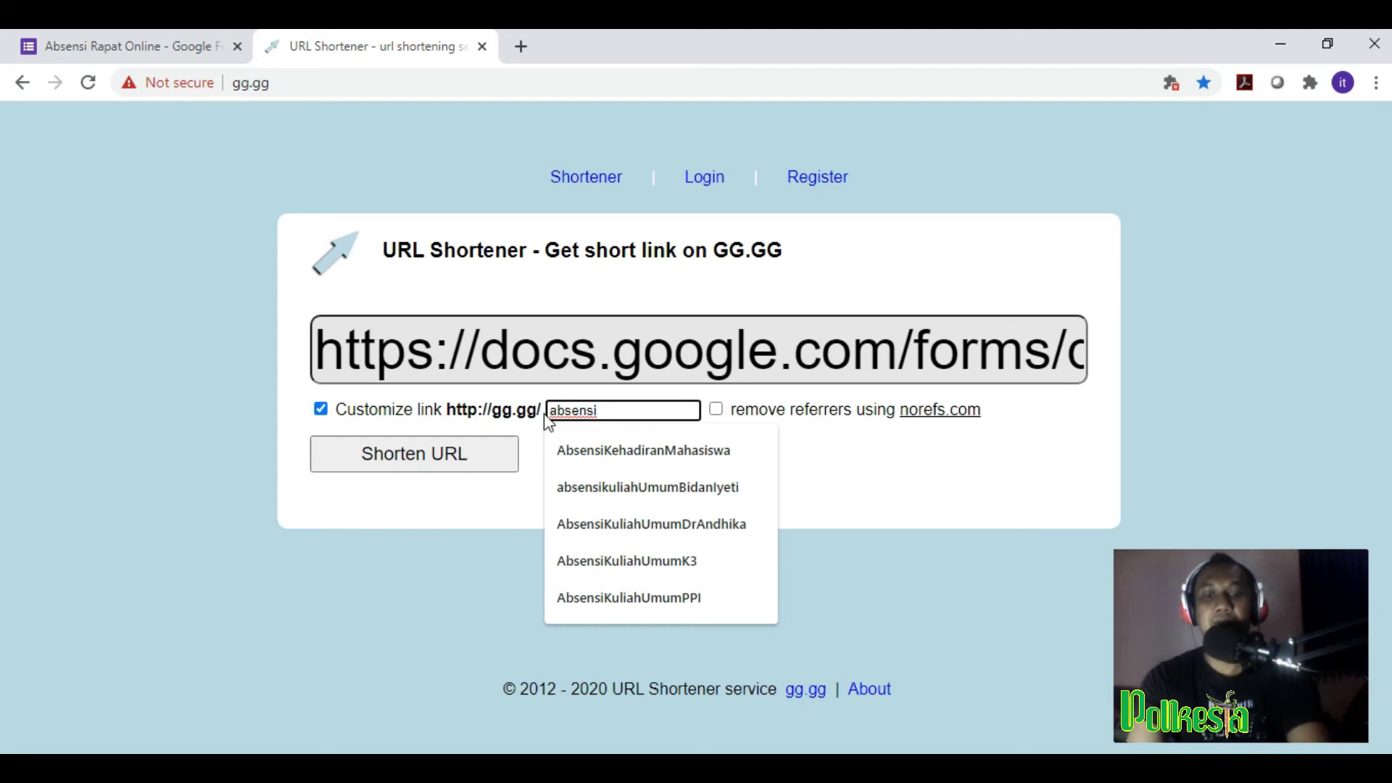
{"action": "type", "text": "Jurusan"}
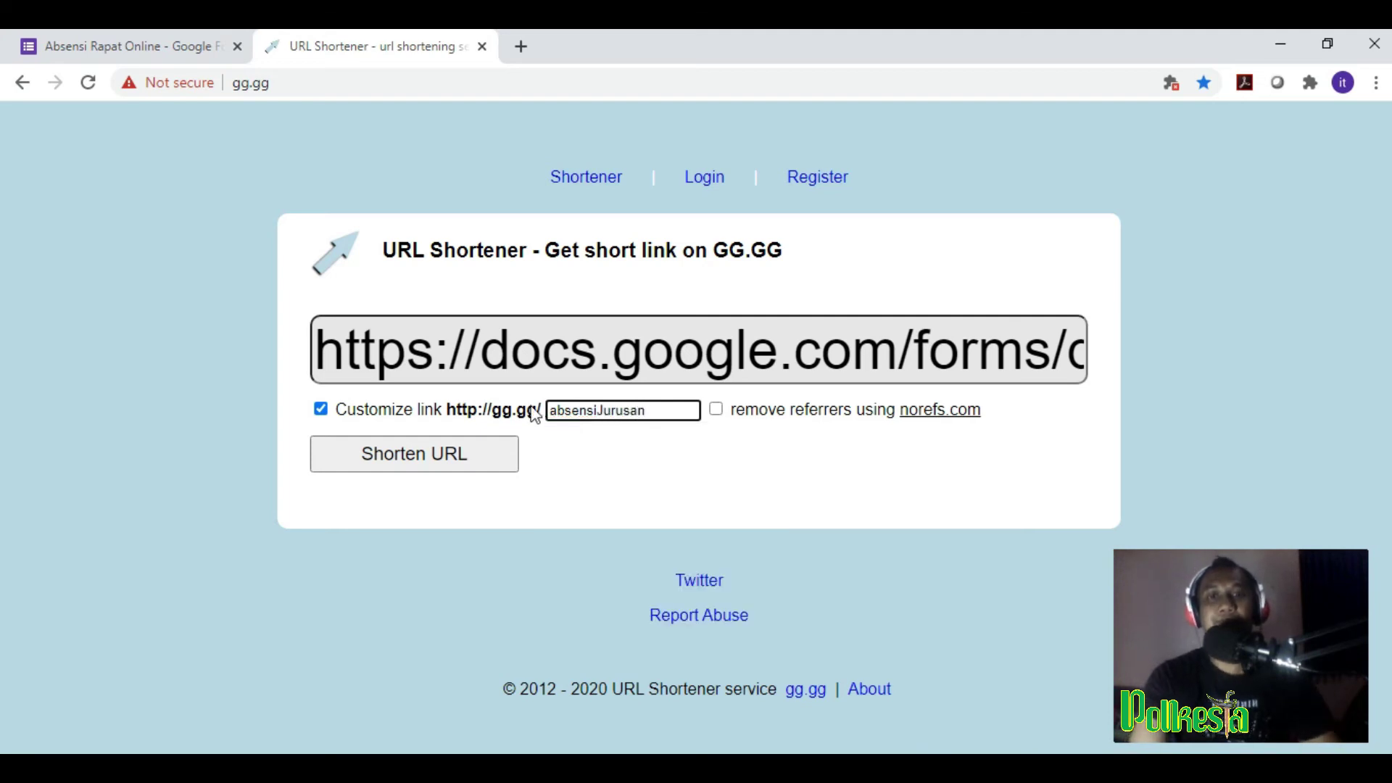
{"action": "left_click", "coordinate": [420, 463]}
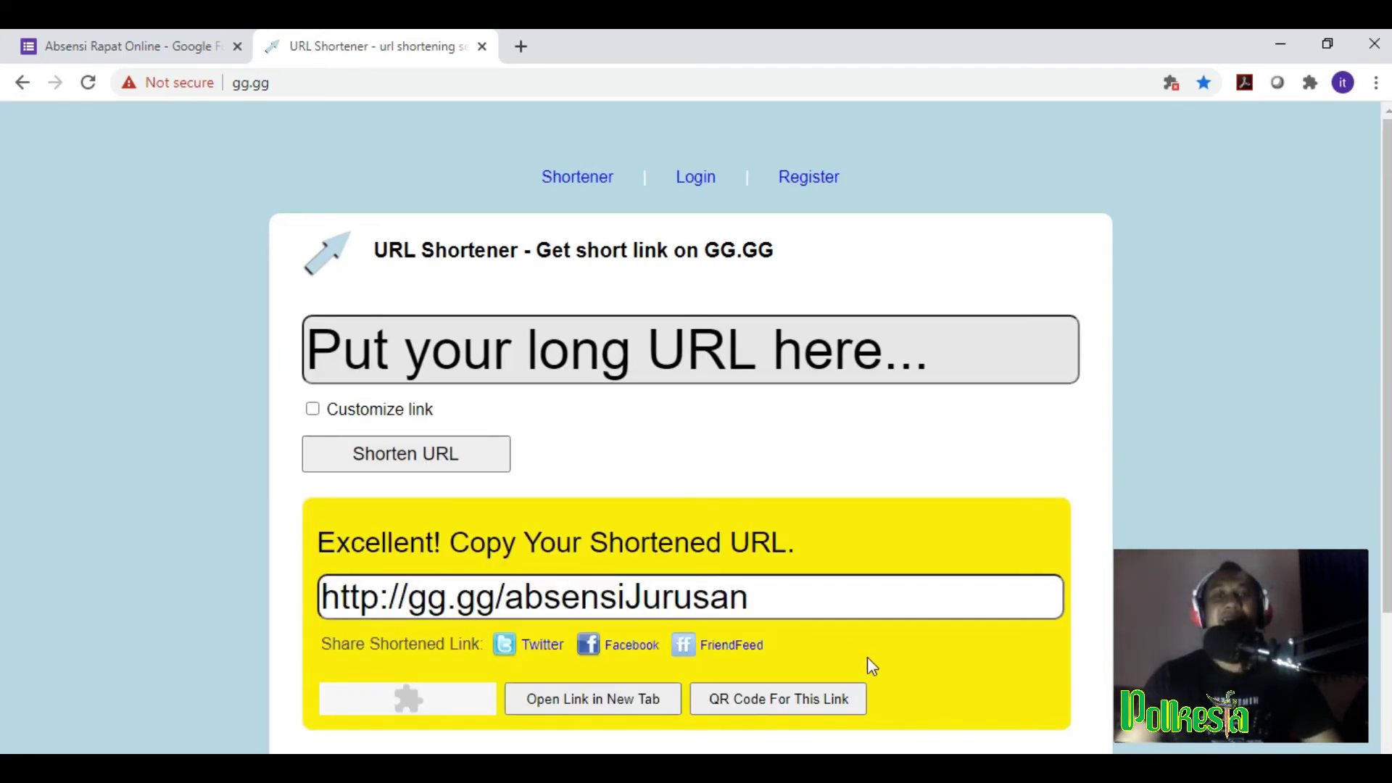
{"action": "left_click_drag", "start_coordinate": [829, 602], "coordinate": [322, 619]}
{"action": "key", "text": "ctrl+c"}
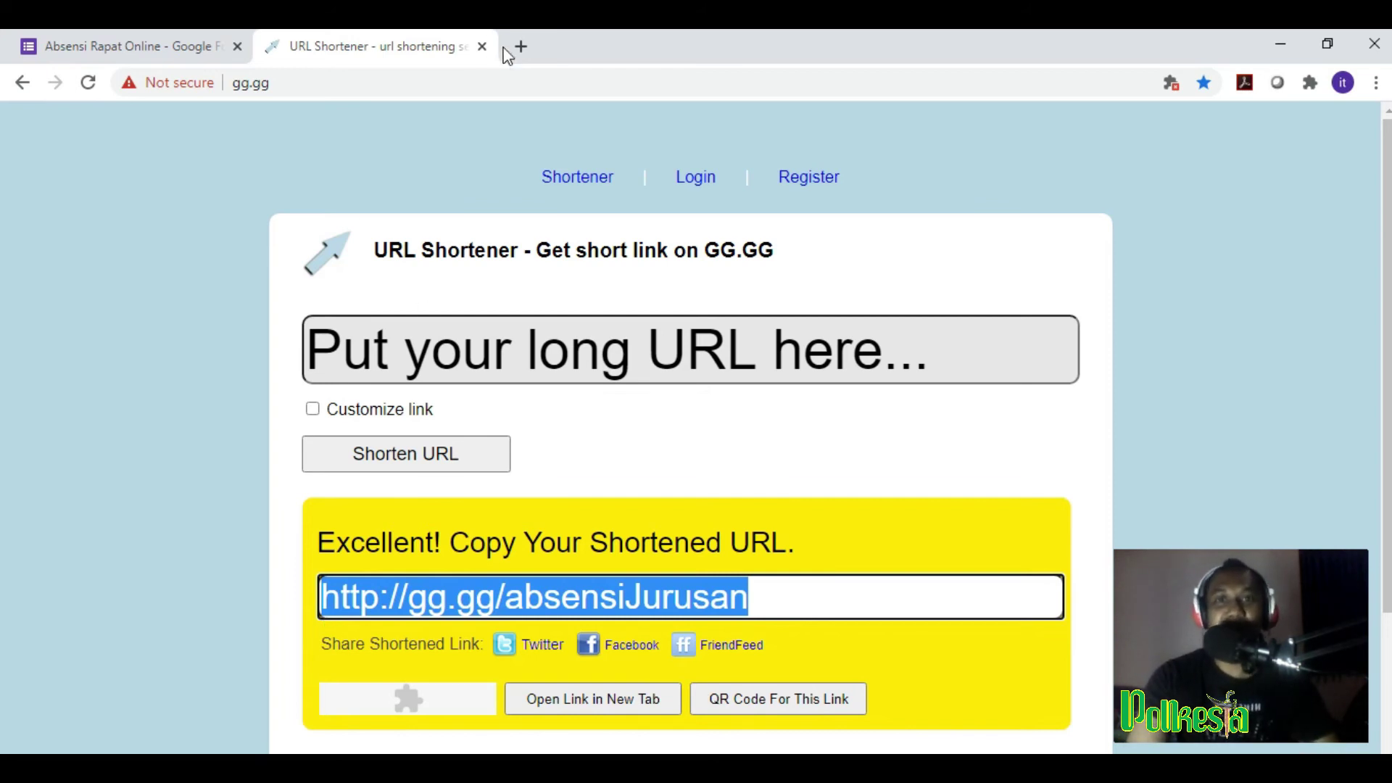
{"action": "left_click", "coordinate": [521, 46]}
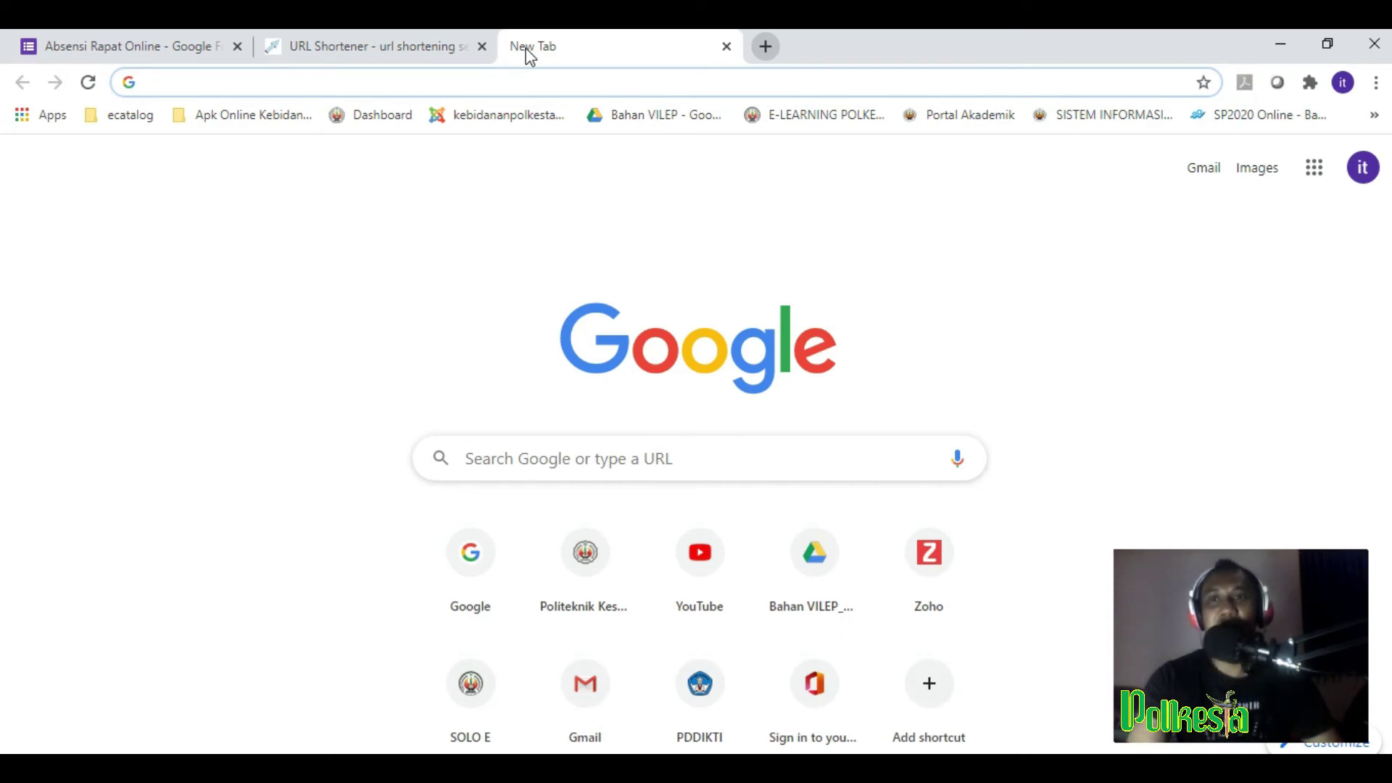
Step: Load the form through the pasted short link, then switch back to the Forms editor tab
{"action": "key", "text": "ctrl+v"}
{"action": "key", "text": "Return"}
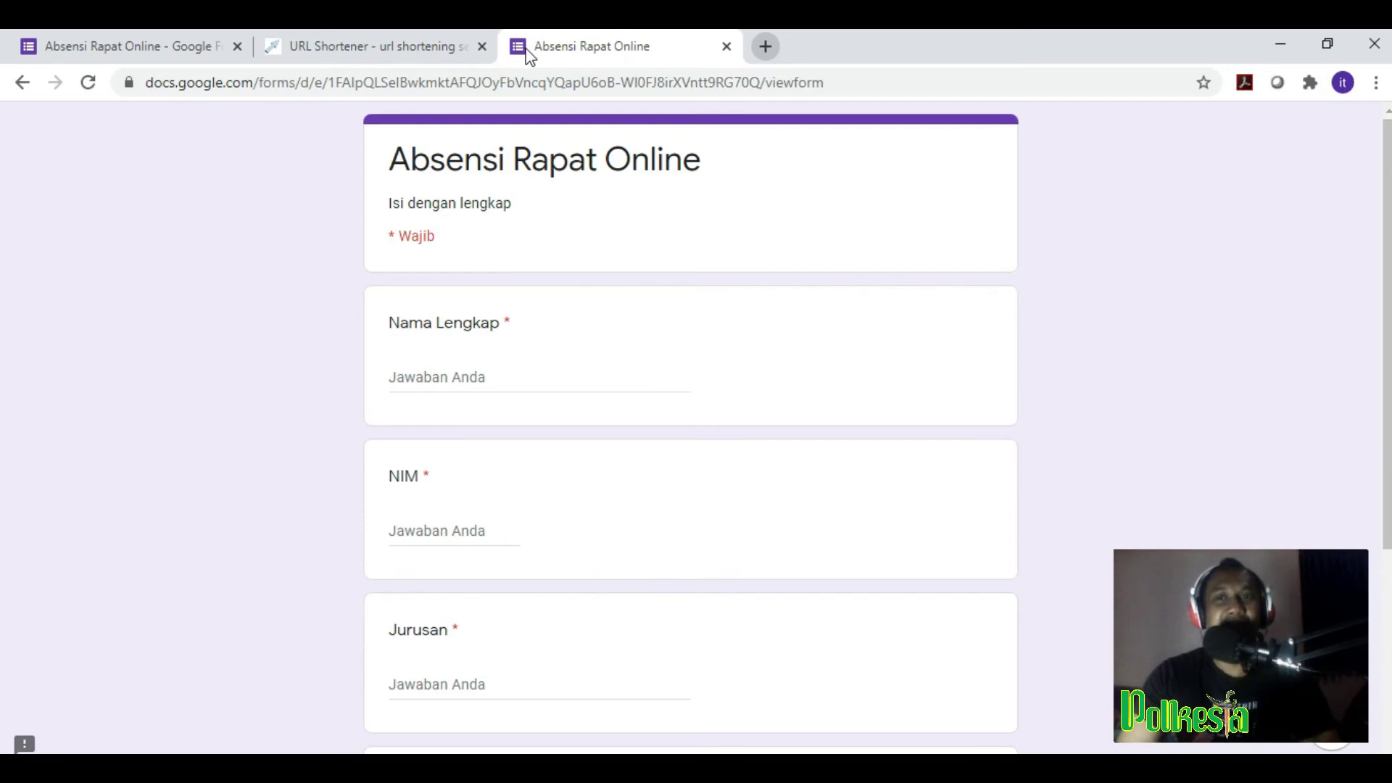
{"action": "left_click", "coordinate": [61, 50]}
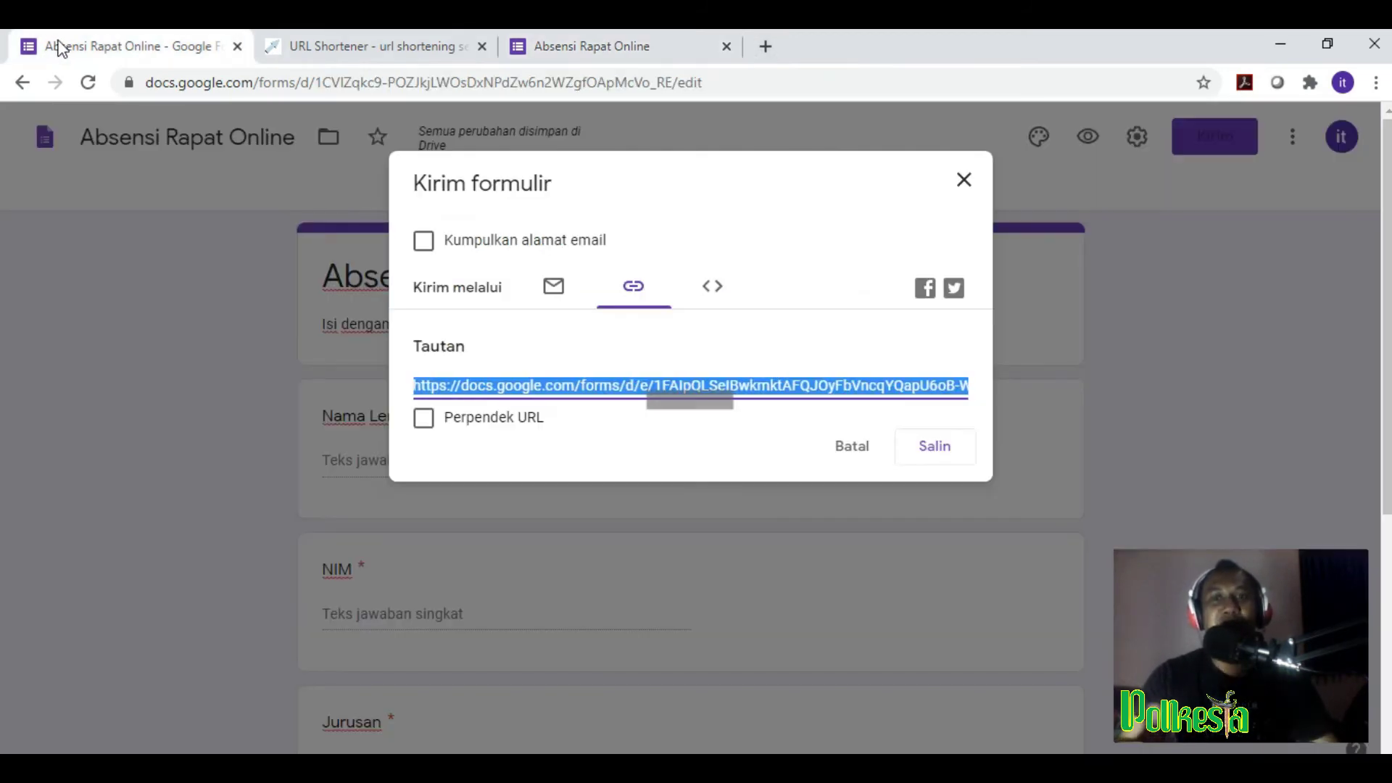
Step: Close the Kirim formulir dialog, select the Nama Lengkap card, then return to the live-form tab
{"action": "left_click", "coordinate": [966, 183]}
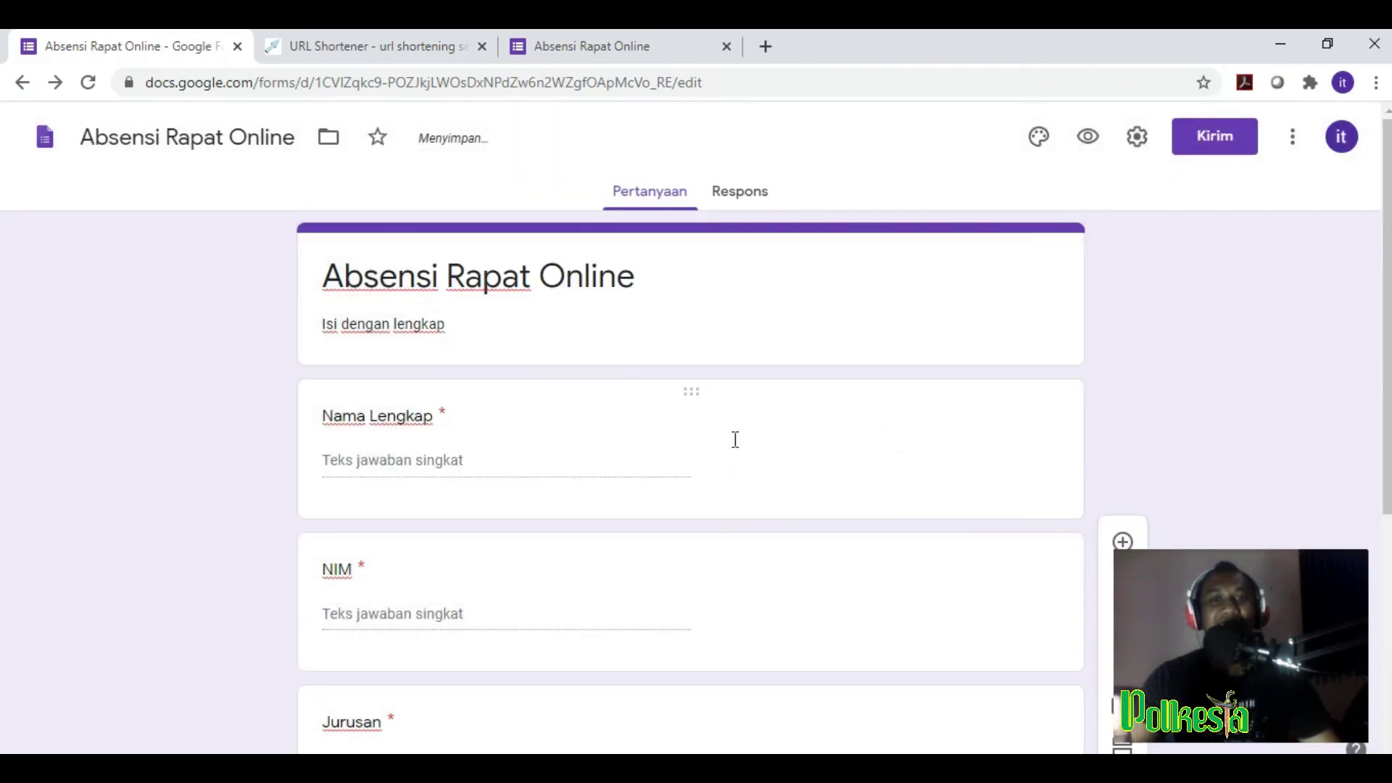
{"action": "left_click", "coordinate": [735, 439]}
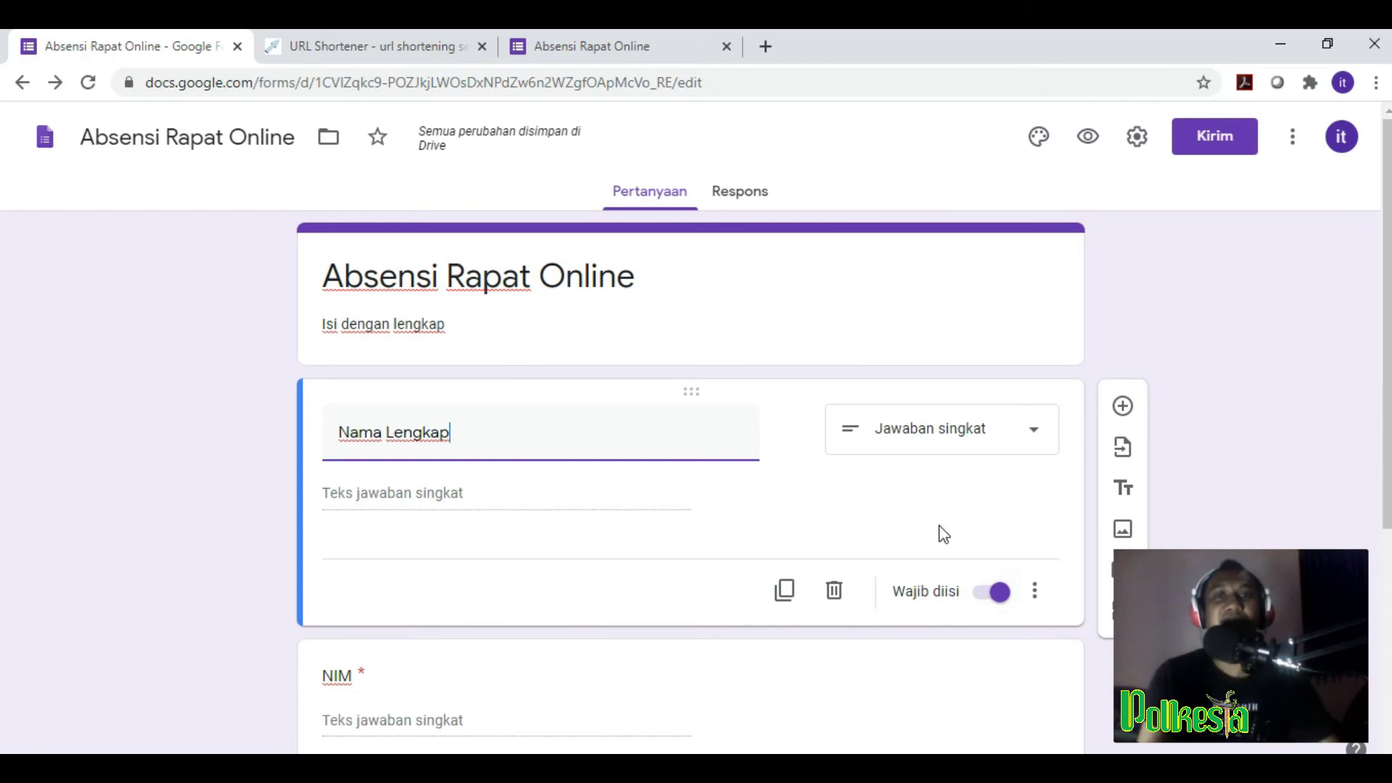
{"action": "left_click", "coordinate": [621, 47]}
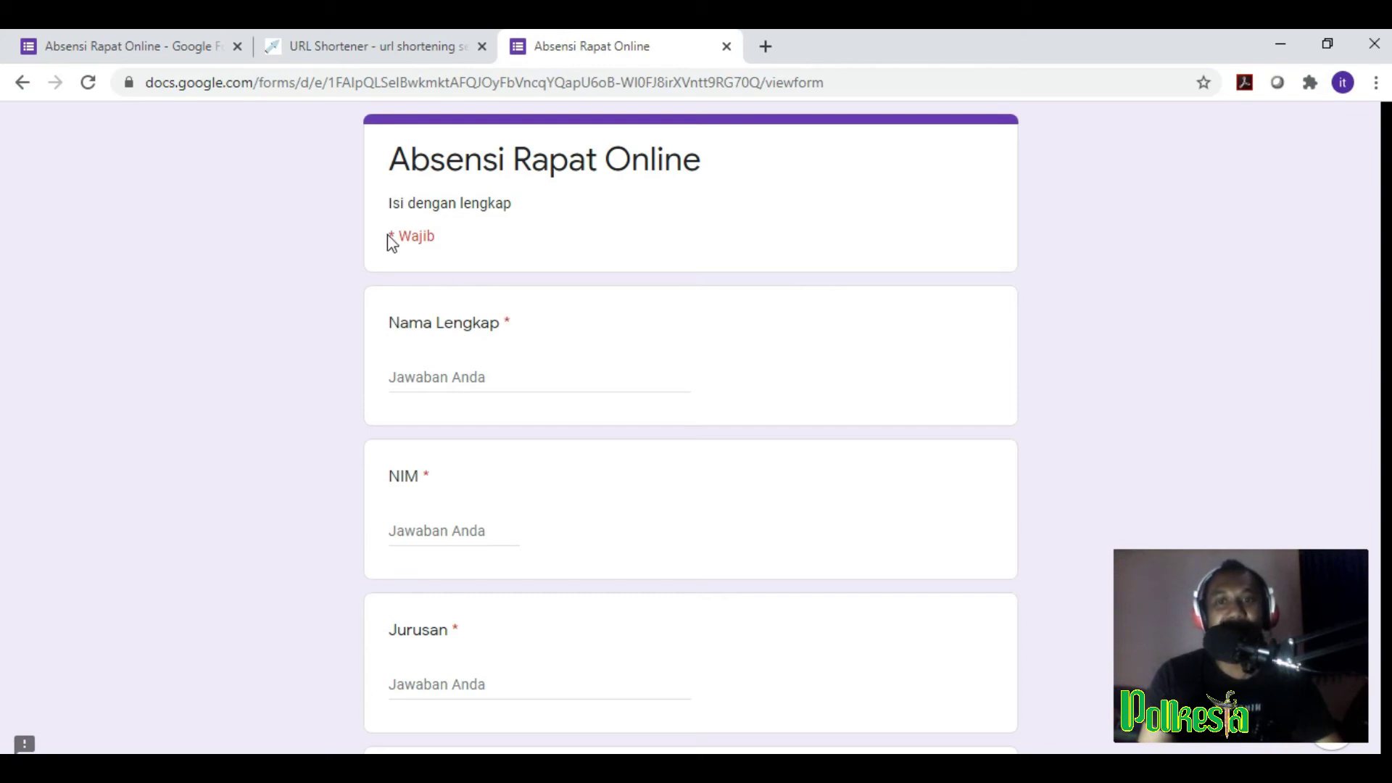
Step: Enter the respondent's full name in the Nama Lengkap answer
{"action": "left_click_drag", "start_coordinate": [390, 234], "coordinate": [476, 233]}
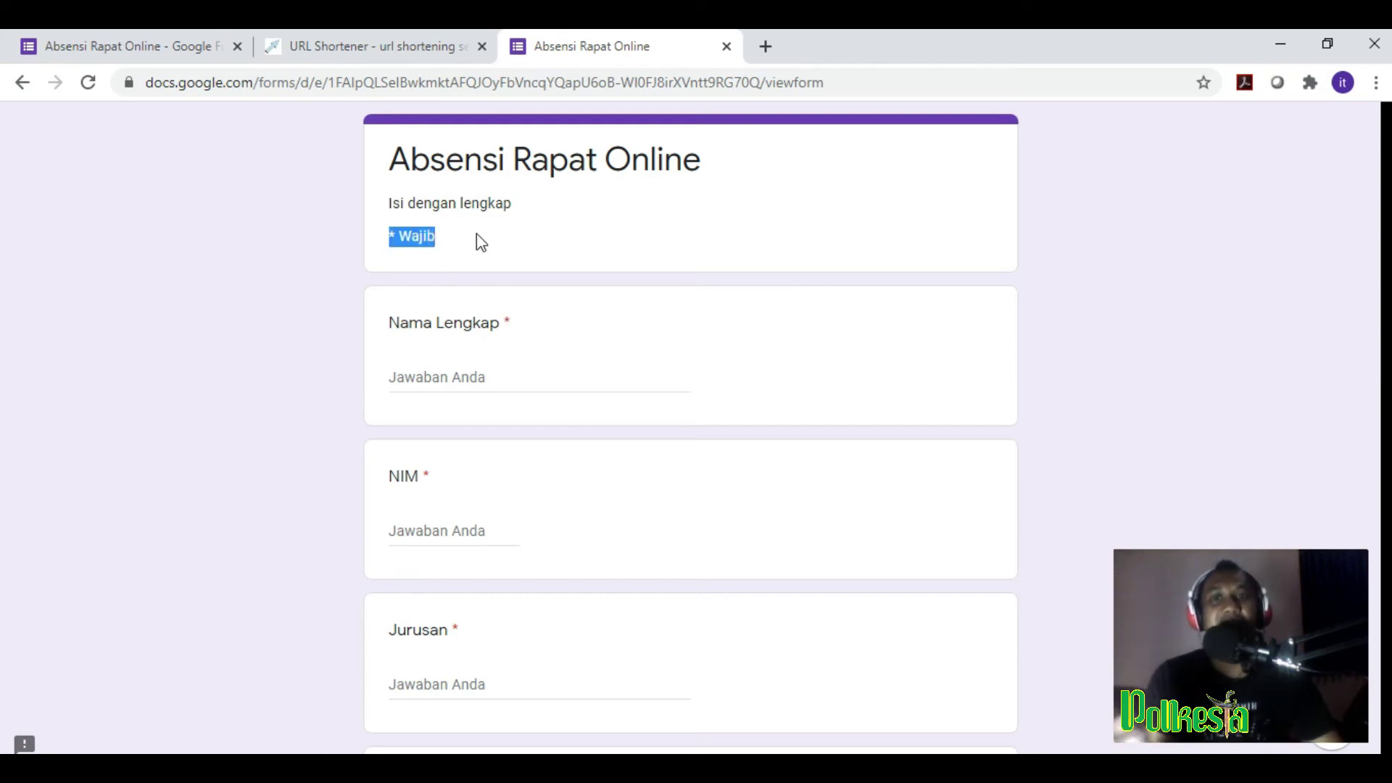
{"action": "left_click", "coordinate": [478, 379]}
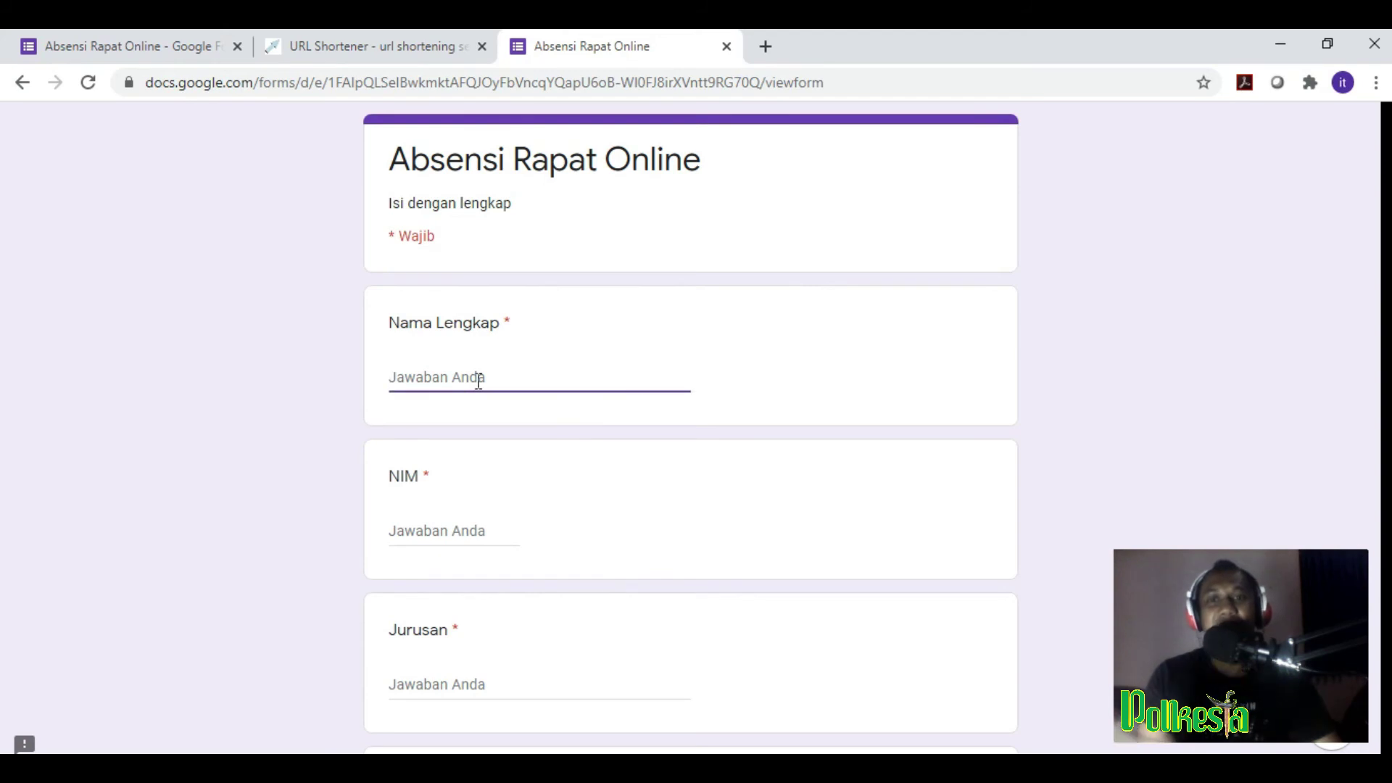
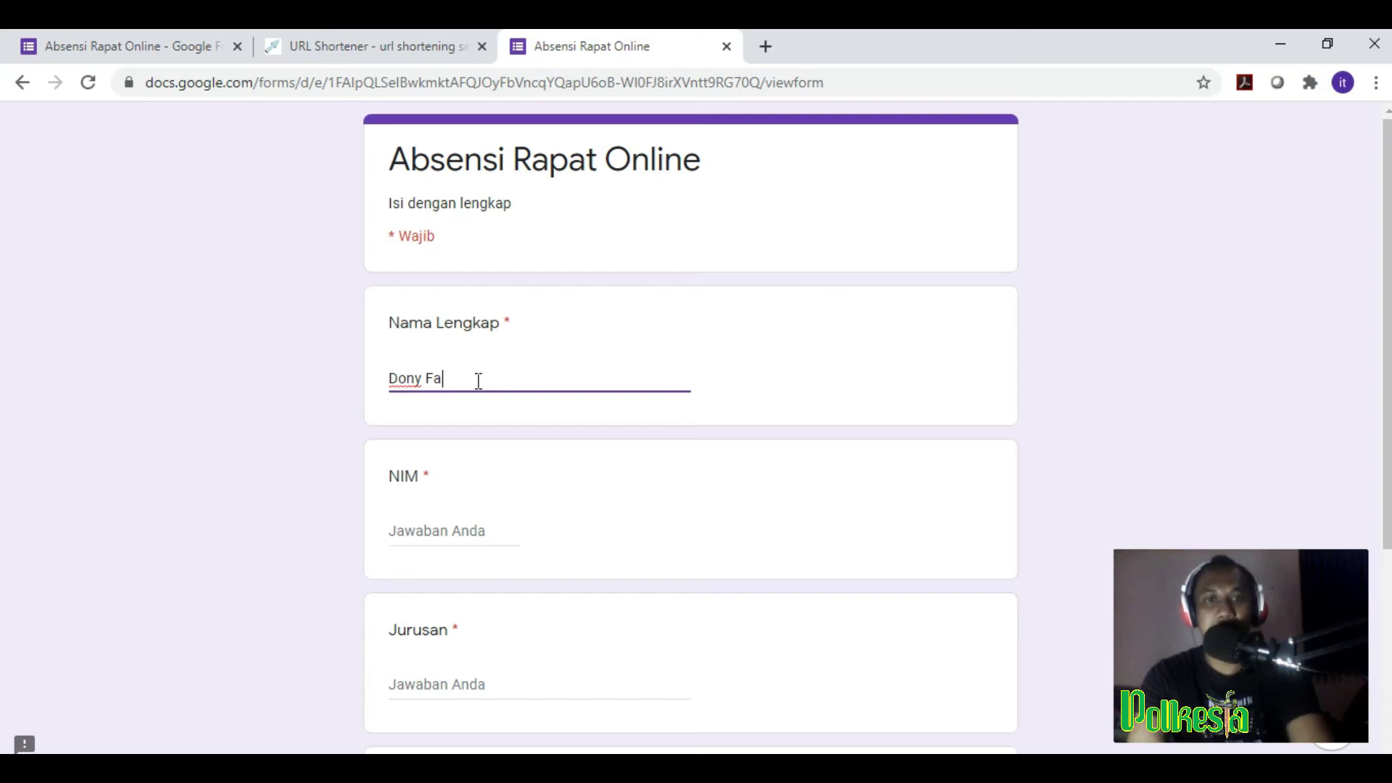
{"action": "left_click", "coordinate": [809, 385]}
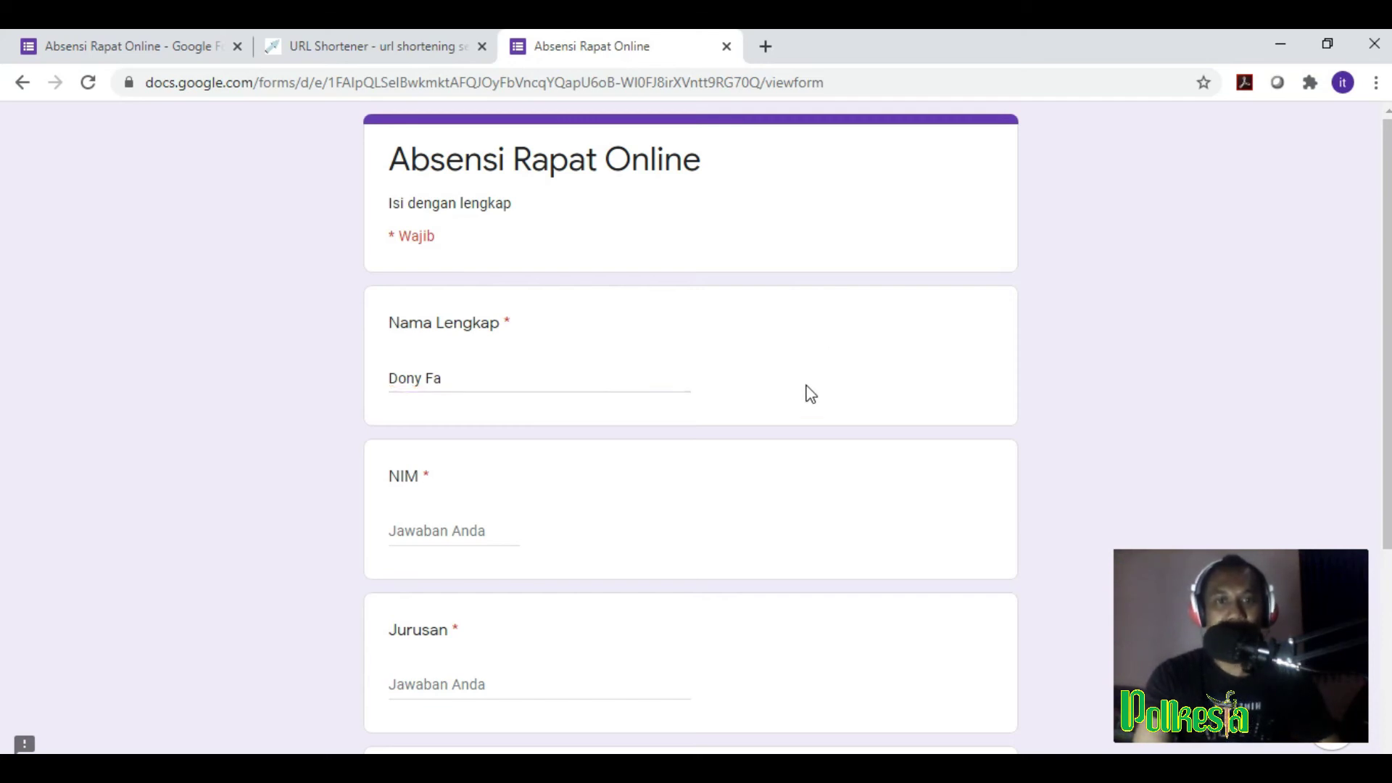
{"action": "left_click", "coordinate": [468, 377]}
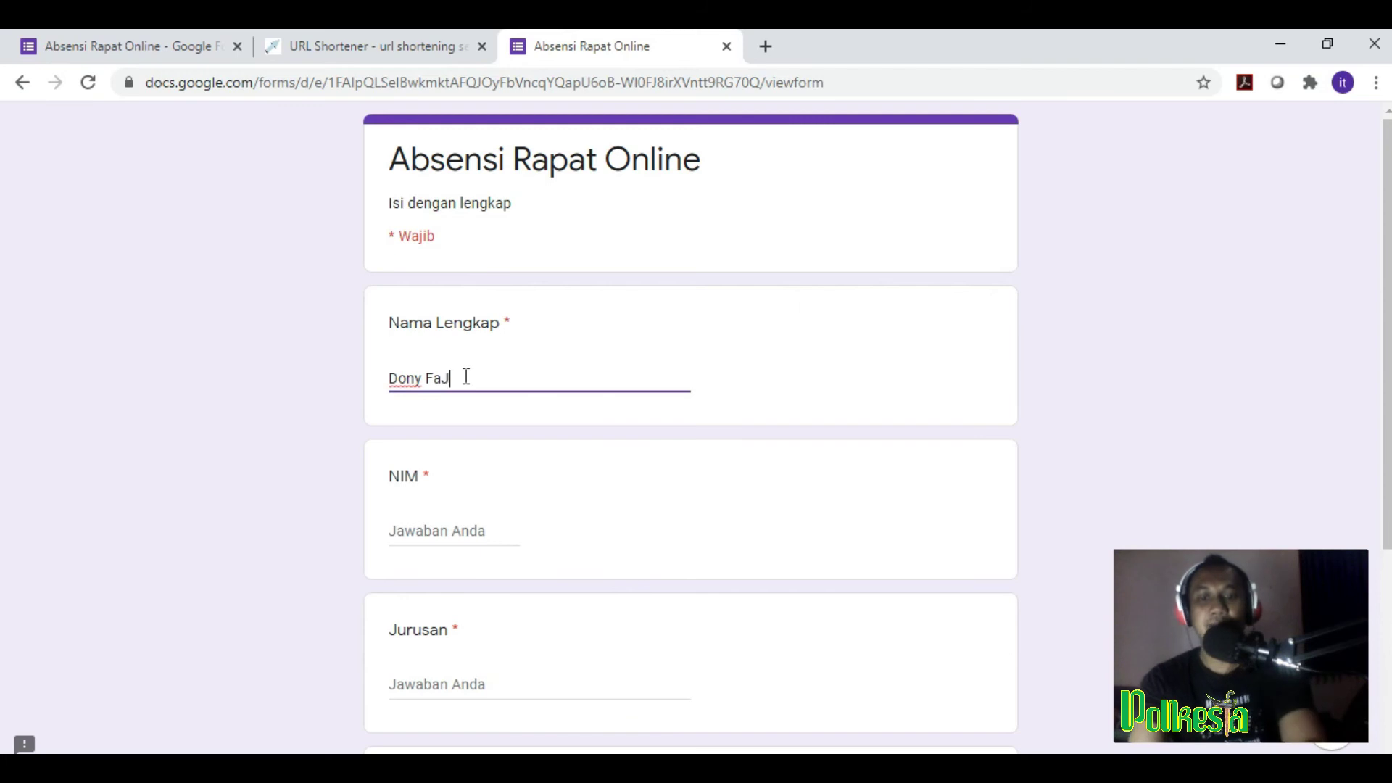
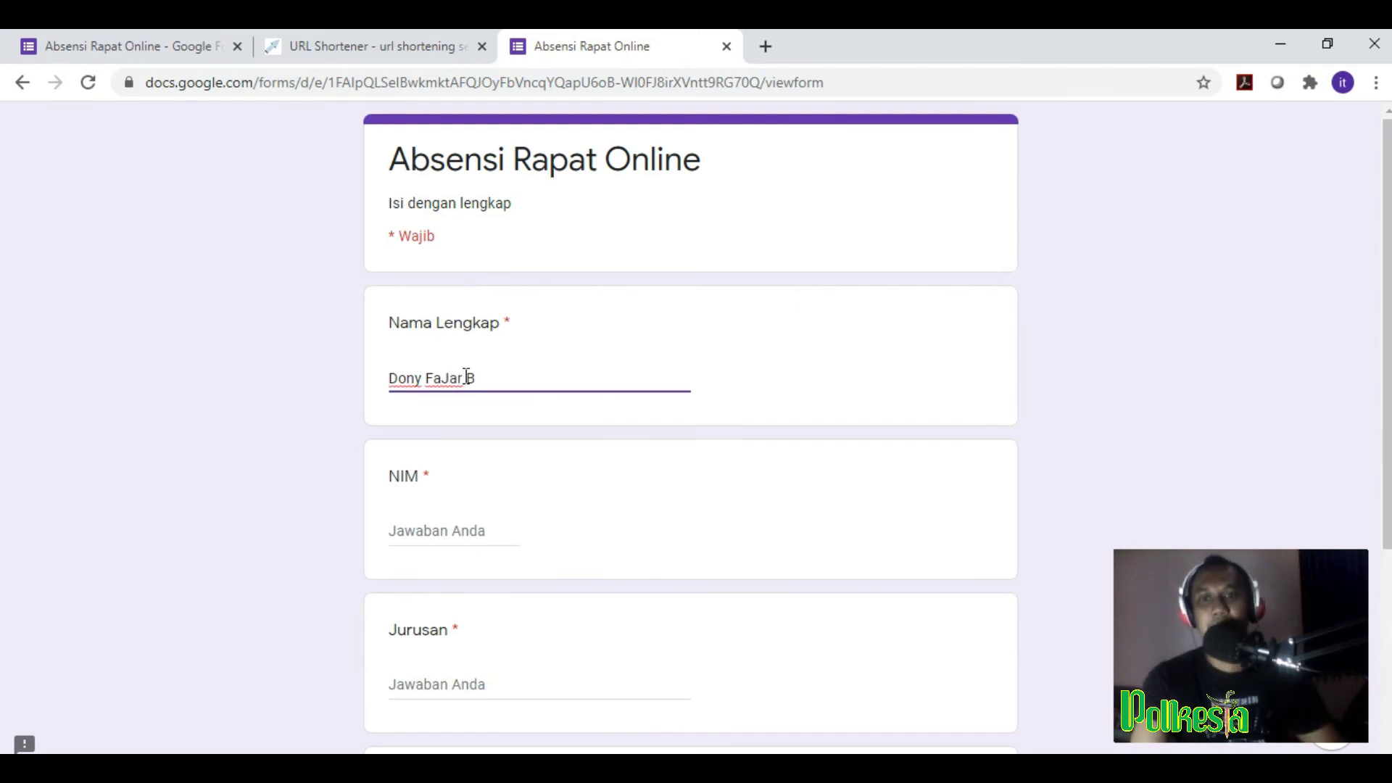
Step: Enter the respondent's student number in the NIM answer
{"action": "left_click", "coordinate": [442, 535]}
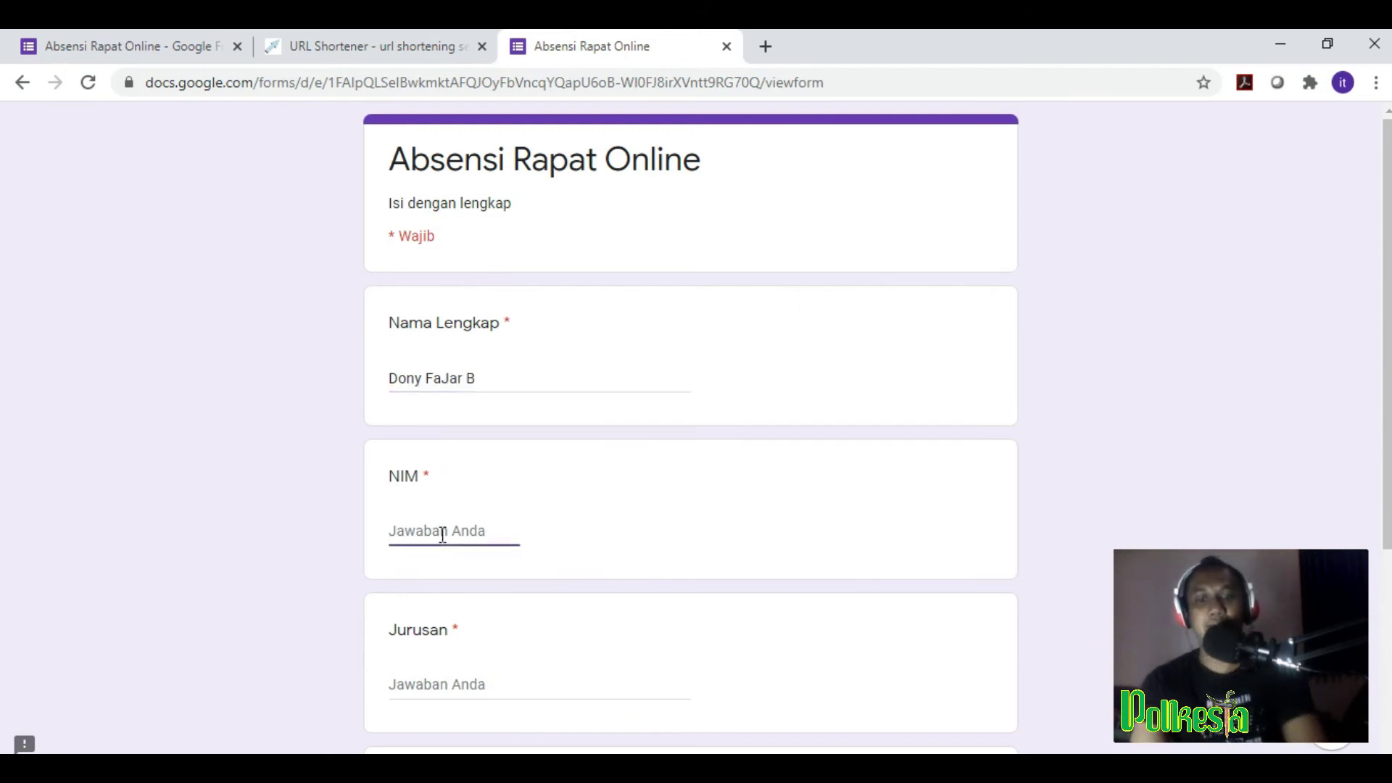
{"action": "type", "text": "G12"}
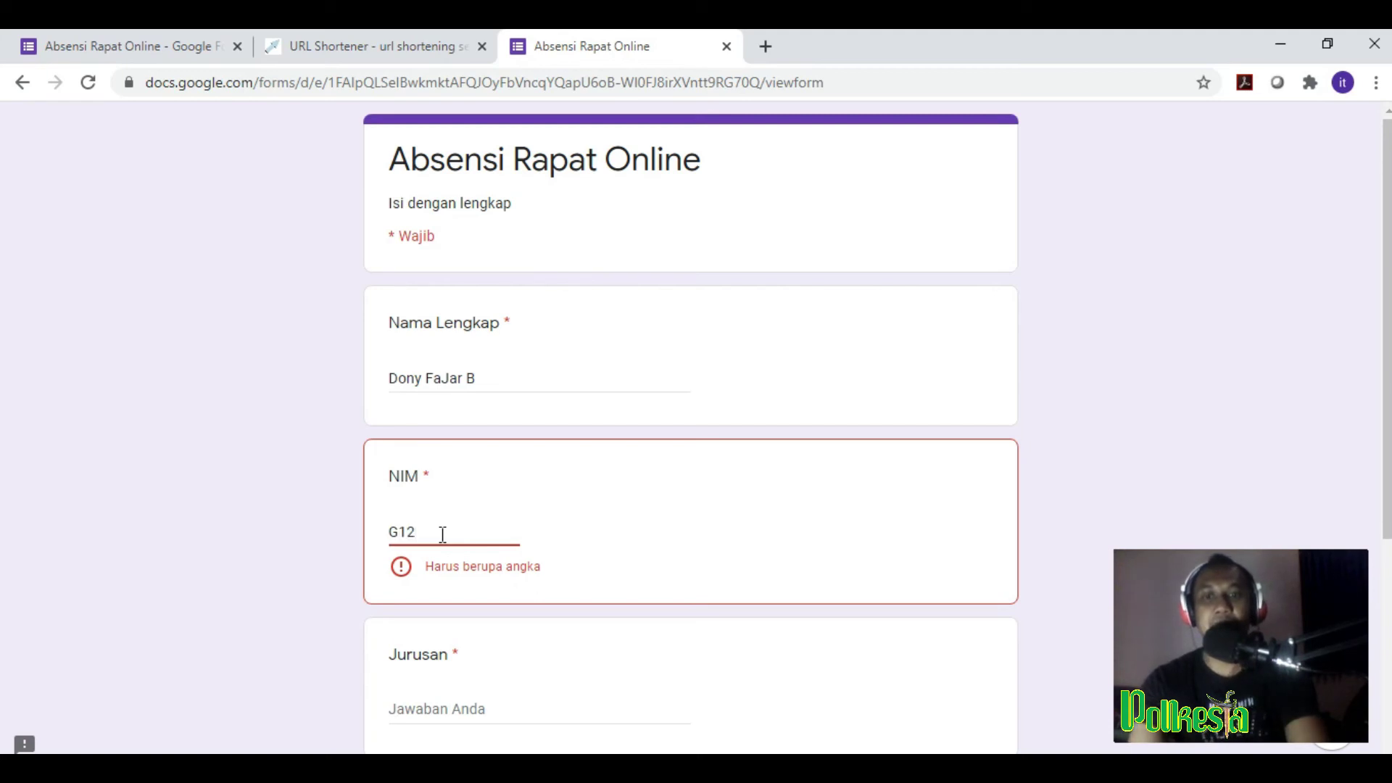
{"action": "key", "text": "BackSpace"}
{"action": "key", "text": "BackSpace"}
{"action": "key", "text": "BackSpace"}
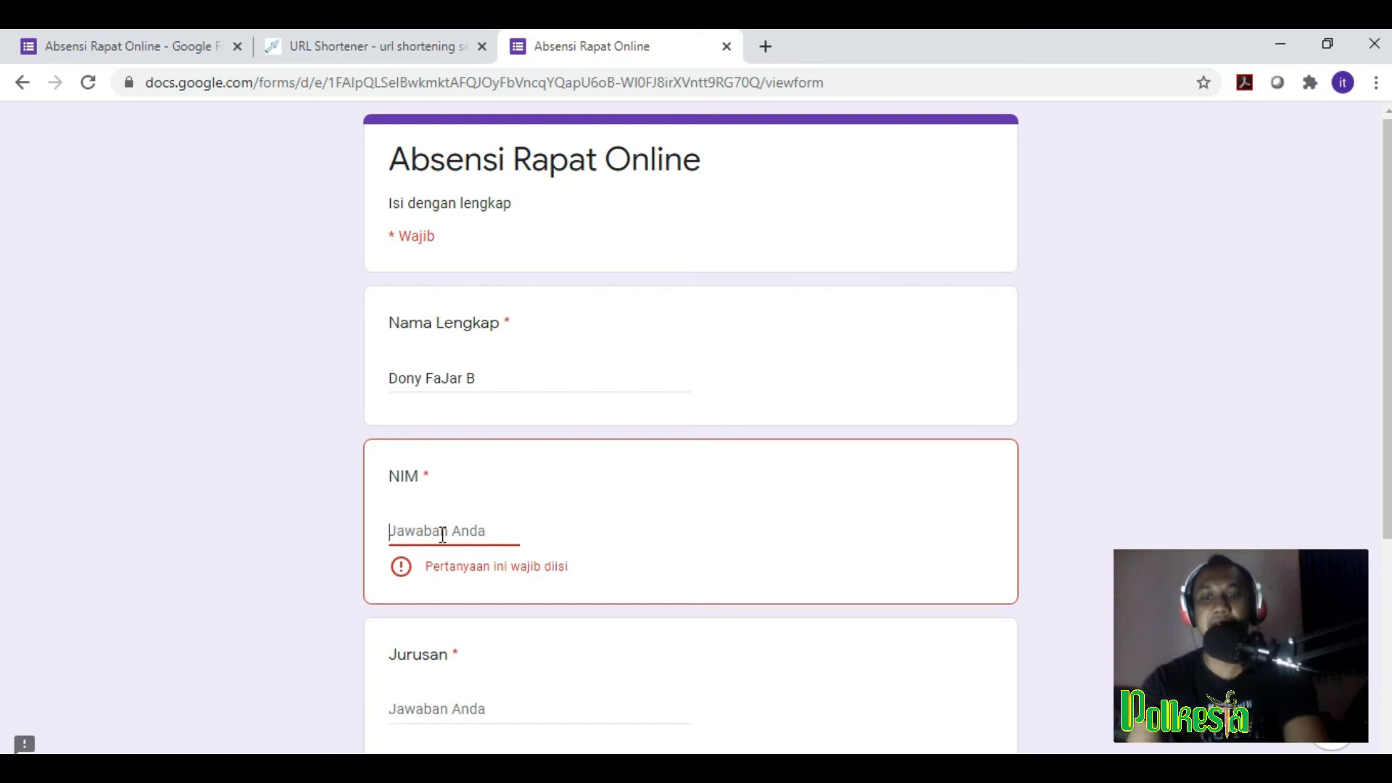
{"action": "type", "text": "12345678"}
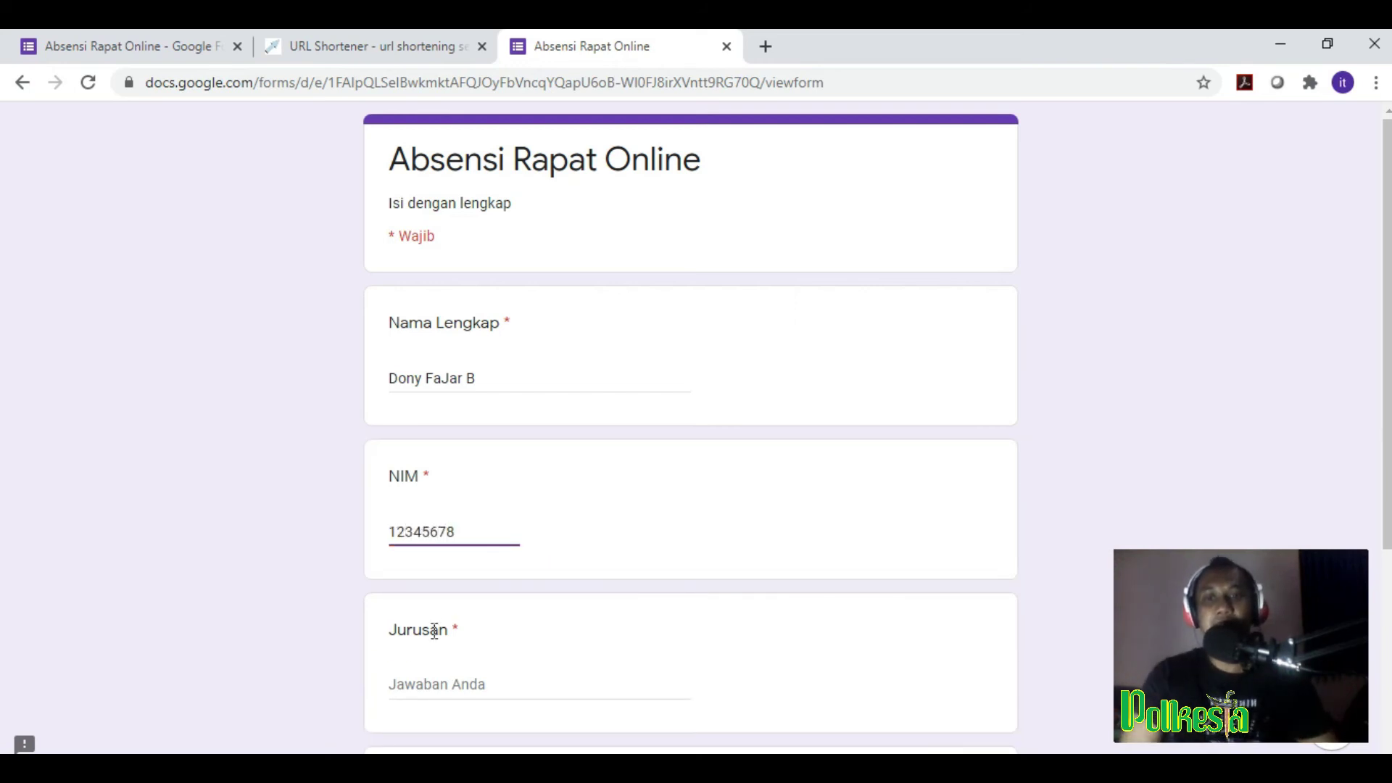
Step: Answer Jurusan with 'IT', fill in the respondent's e-mail, and review the form
{"action": "scroll", "coordinate": [435, 631], "scroll_direction": "down", "scroll_amount": 3}
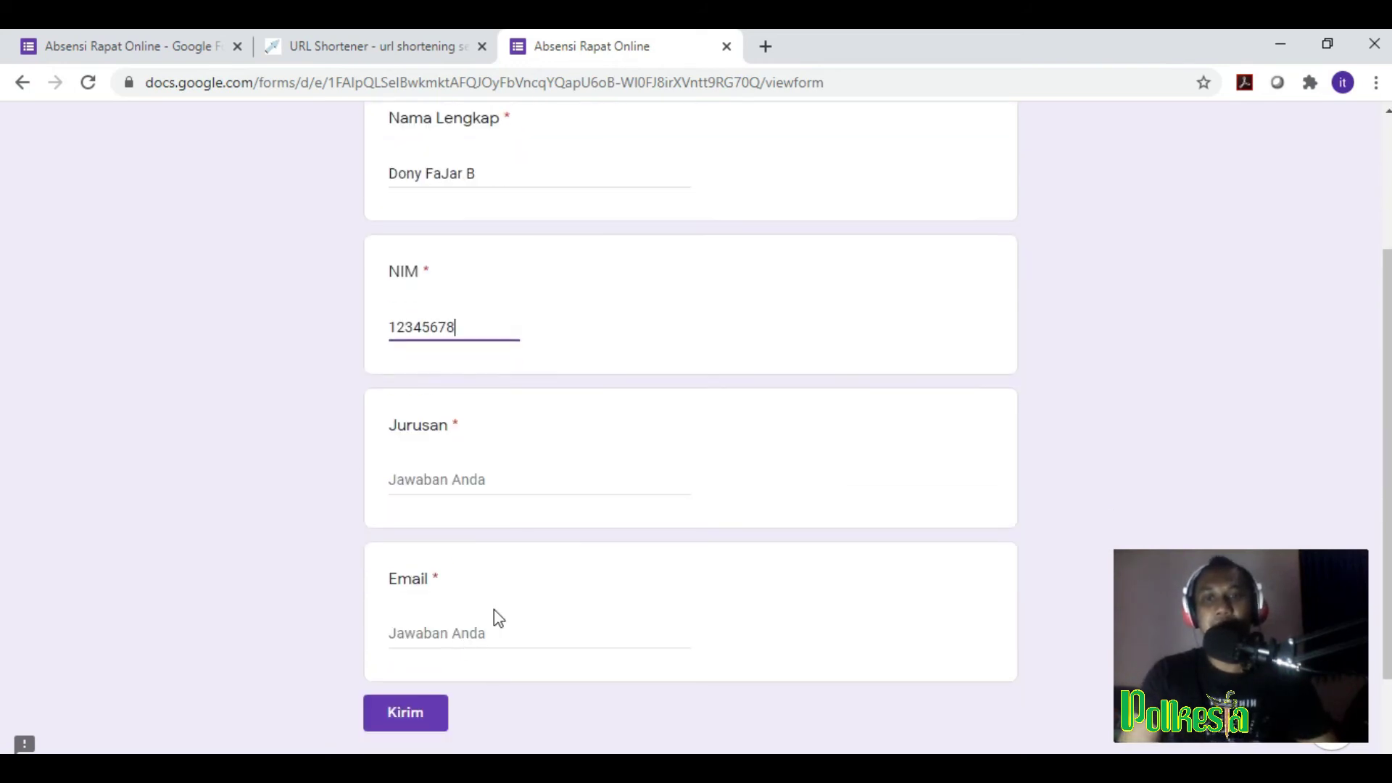
{"action": "left_click", "coordinate": [480, 470]}
{"action": "type", "text": "IT"}
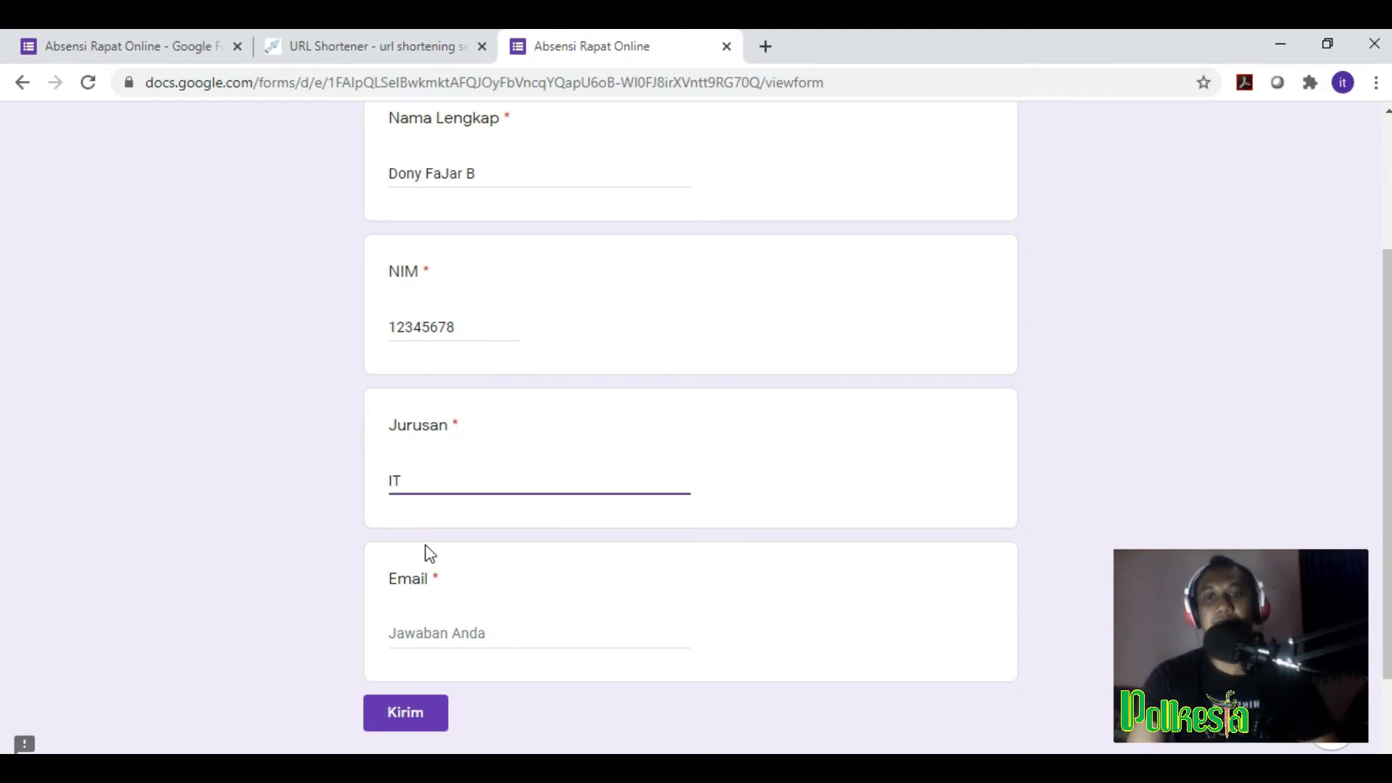
{"action": "left_click", "coordinate": [407, 620]}
{"action": "left_click", "coordinate": [440, 635]}
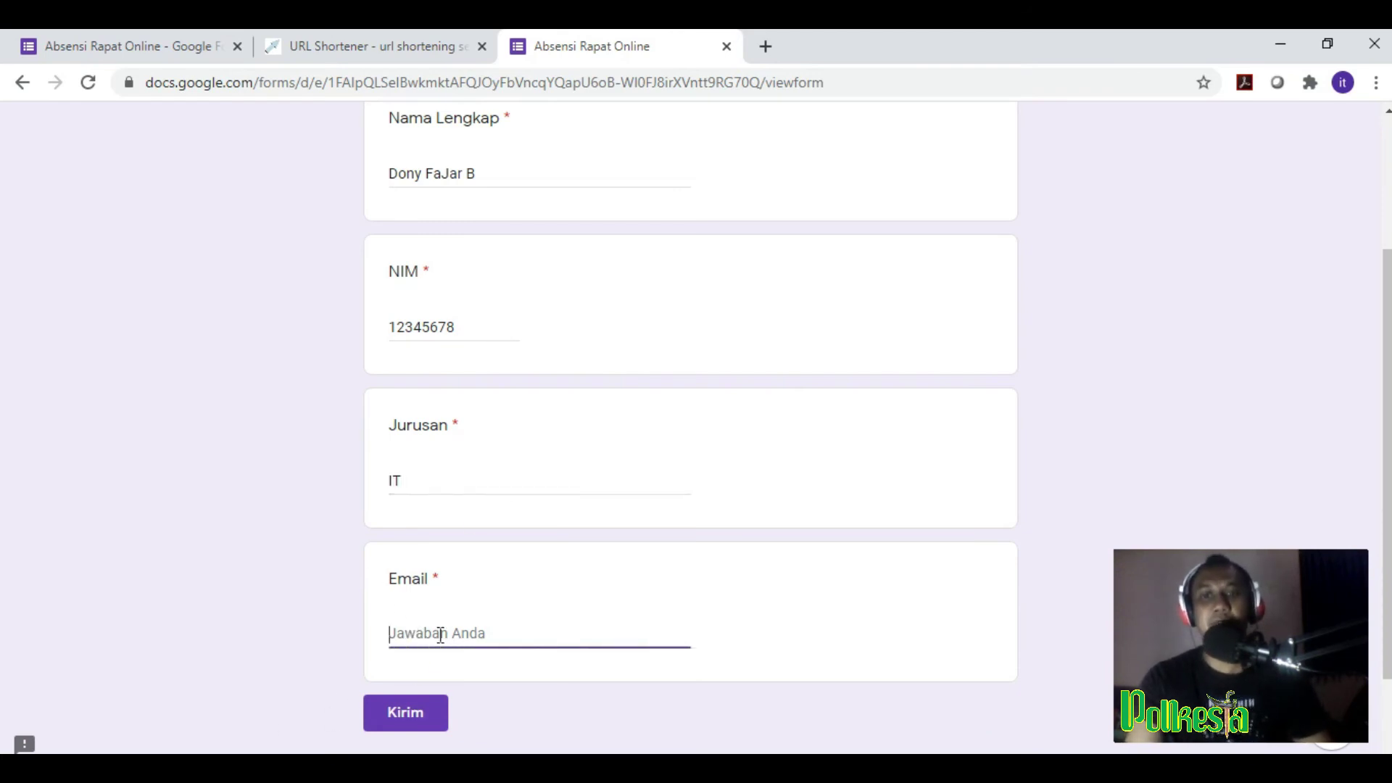
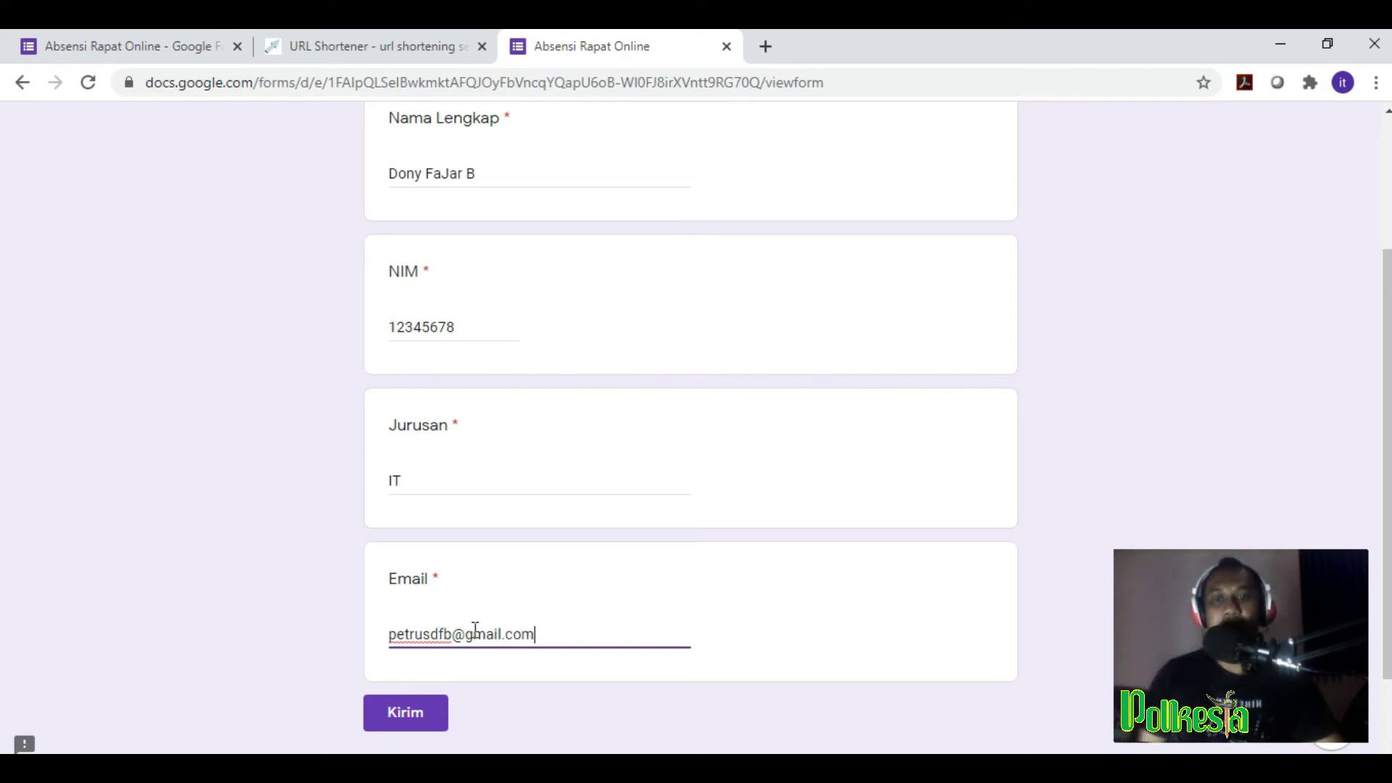
{"action": "scroll", "coordinate": [681, 584], "scroll_direction": "up", "scroll_amount": 3}
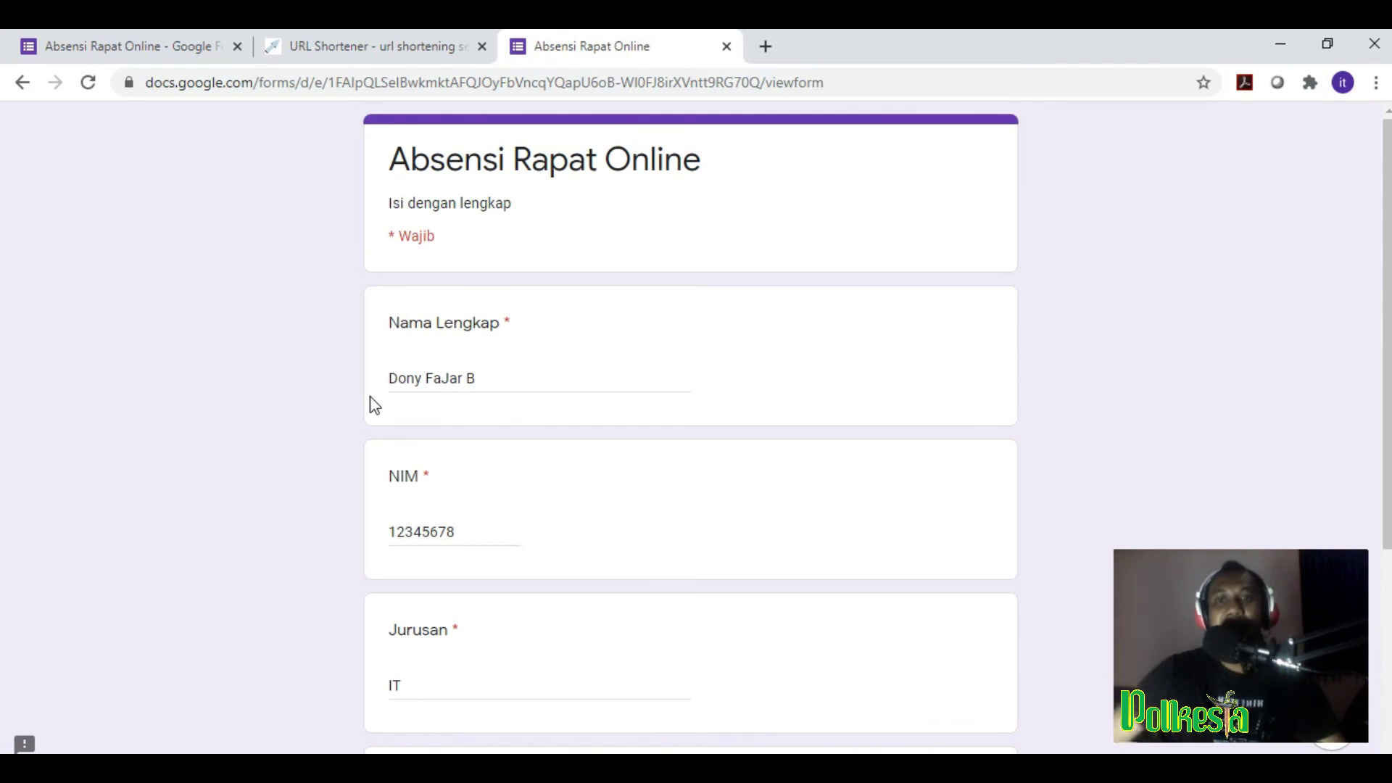
{"action": "scroll", "coordinate": [442, 435], "scroll_direction": "down", "scroll_amount": 3}
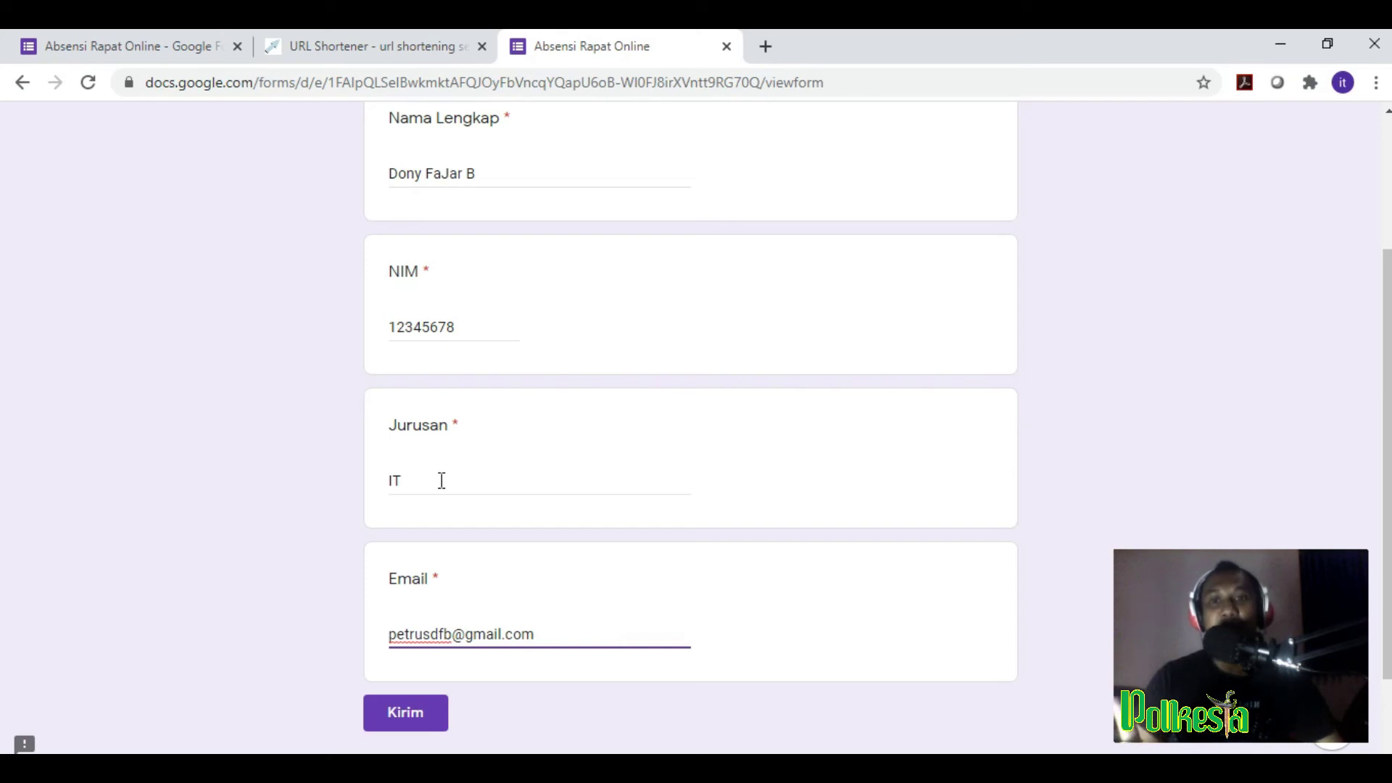
Step: Empty the Jurusan answer and try submitting to trigger the 'Pertanyaan ini wajib diisi' warning
{"action": "left_click_drag", "start_coordinate": [440, 480], "coordinate": [314, 485]}
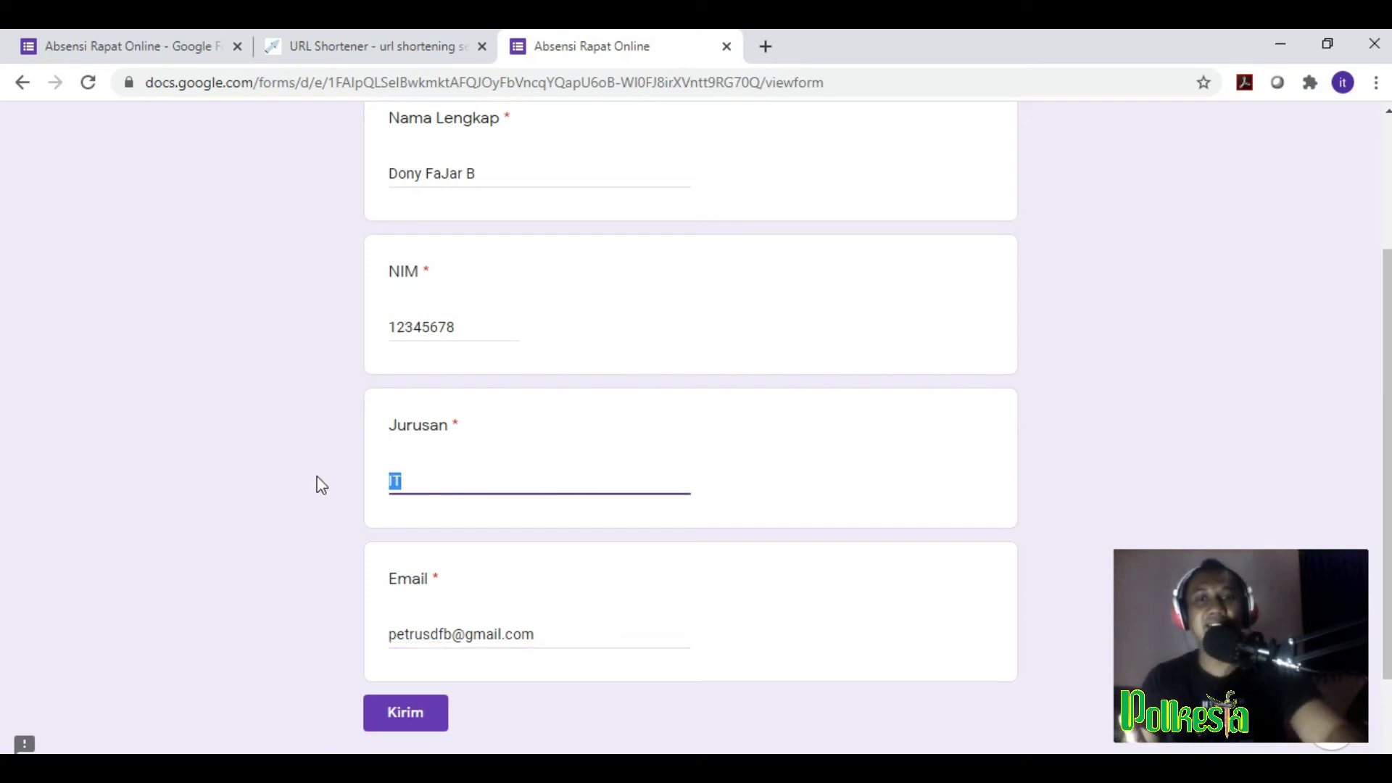
{"action": "key", "text": "BackSpace"}
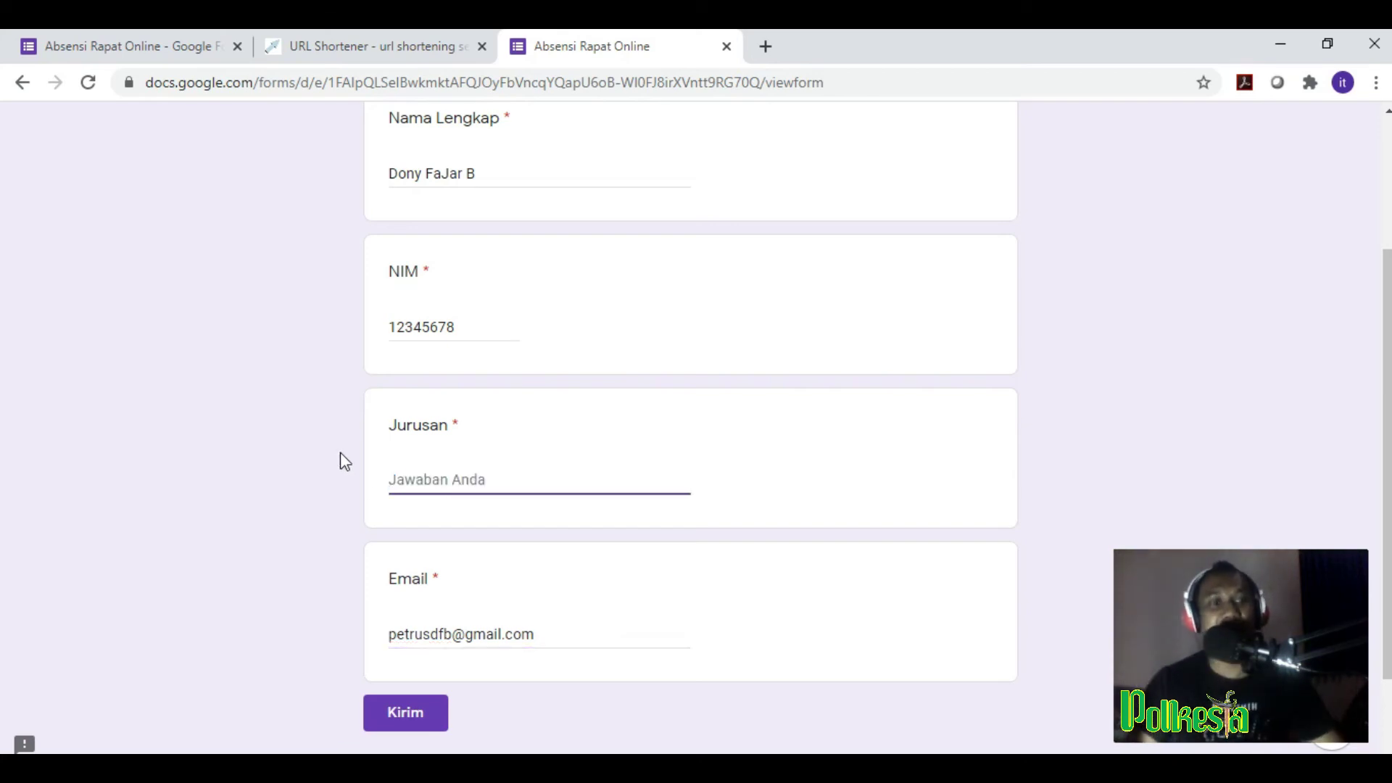
{"action": "left_click", "coordinate": [439, 732]}
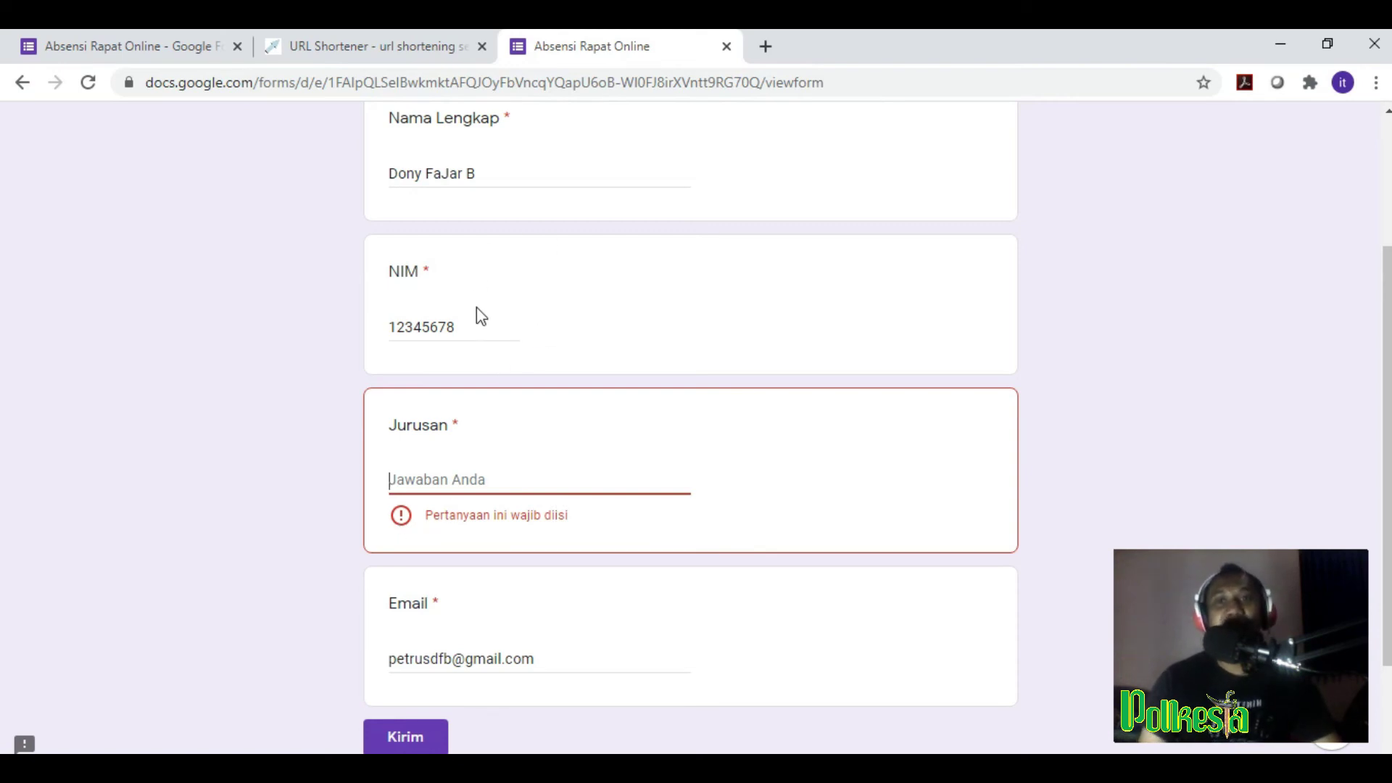
Step: Re-enter 'IT' as the Jurusan answer
{"action": "scroll", "coordinate": [482, 313], "scroll_direction": "up", "scroll_amount": 3}
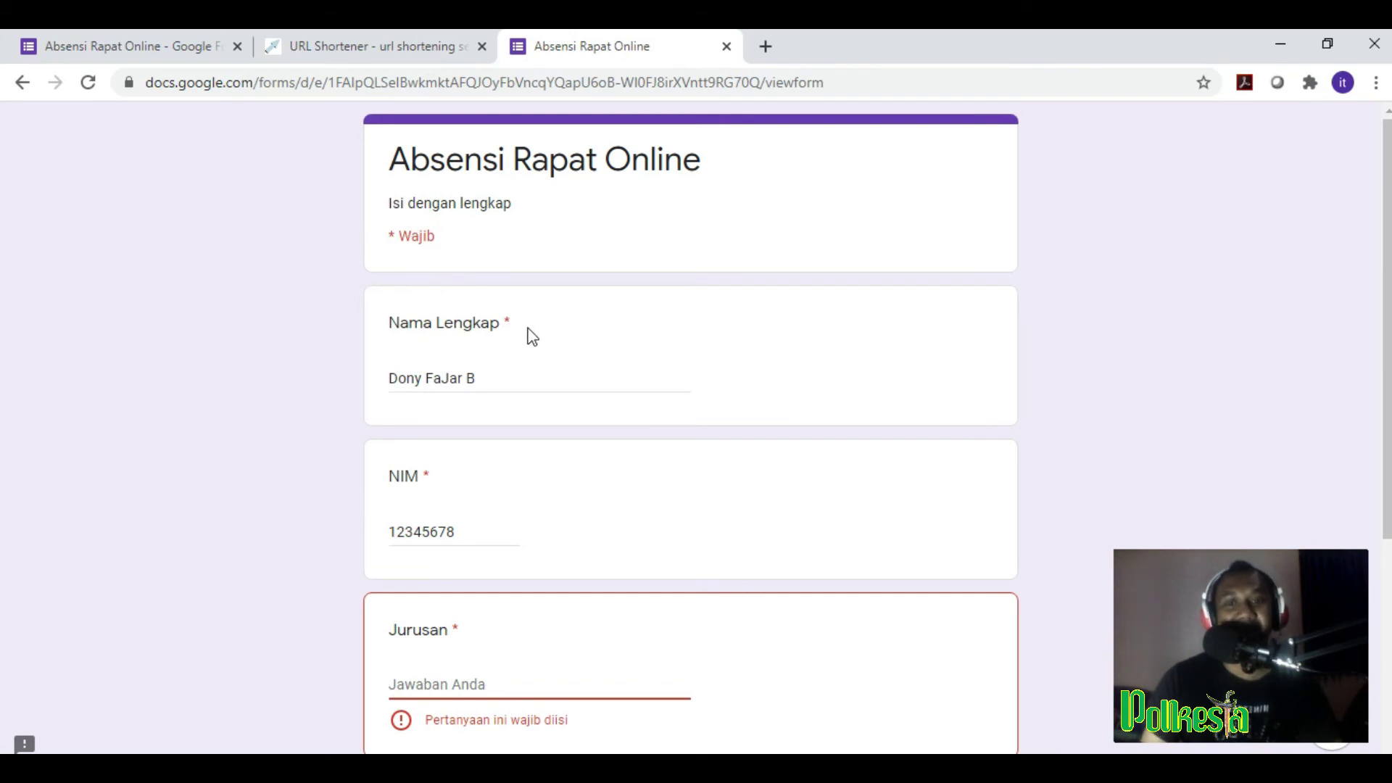
{"action": "scroll", "coordinate": [532, 337], "scroll_direction": "down", "scroll_amount": 5}
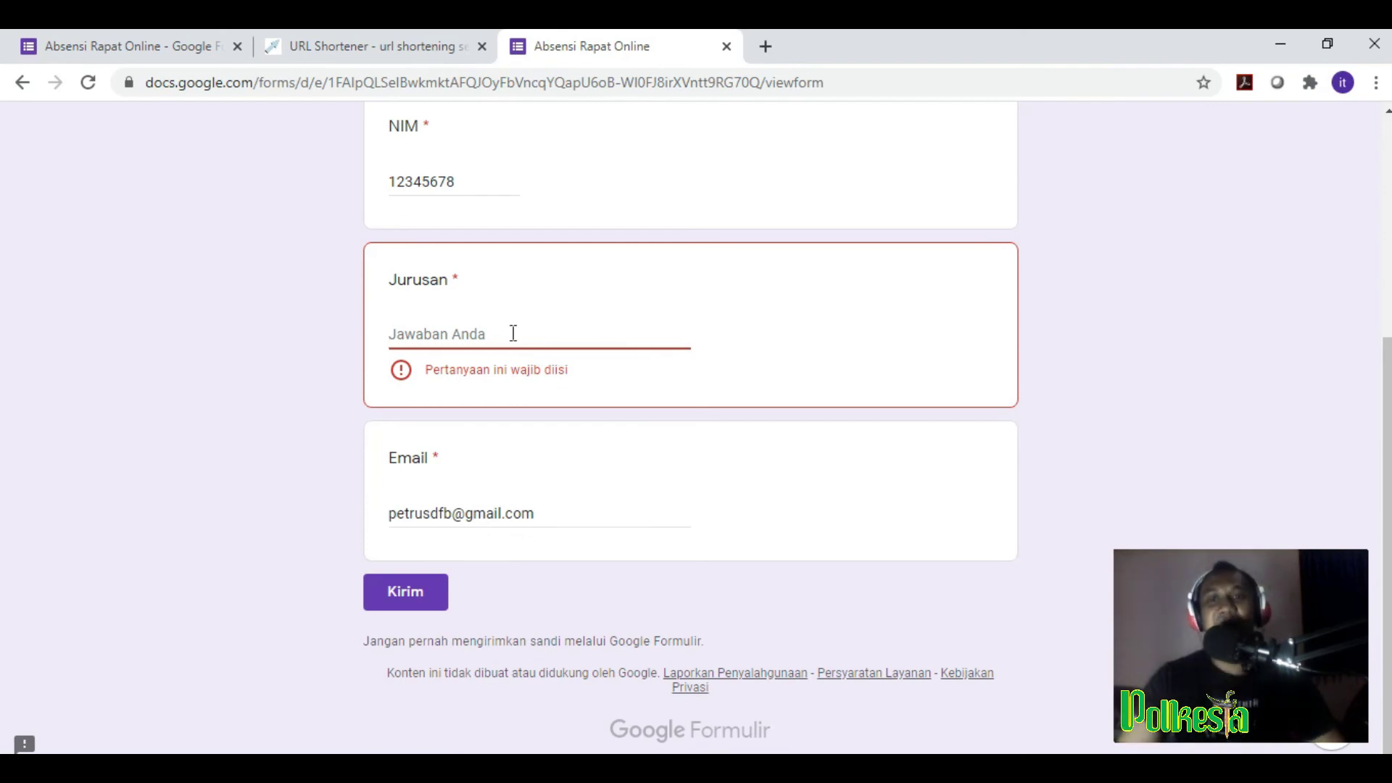
{"action": "type", "text": "IT"}
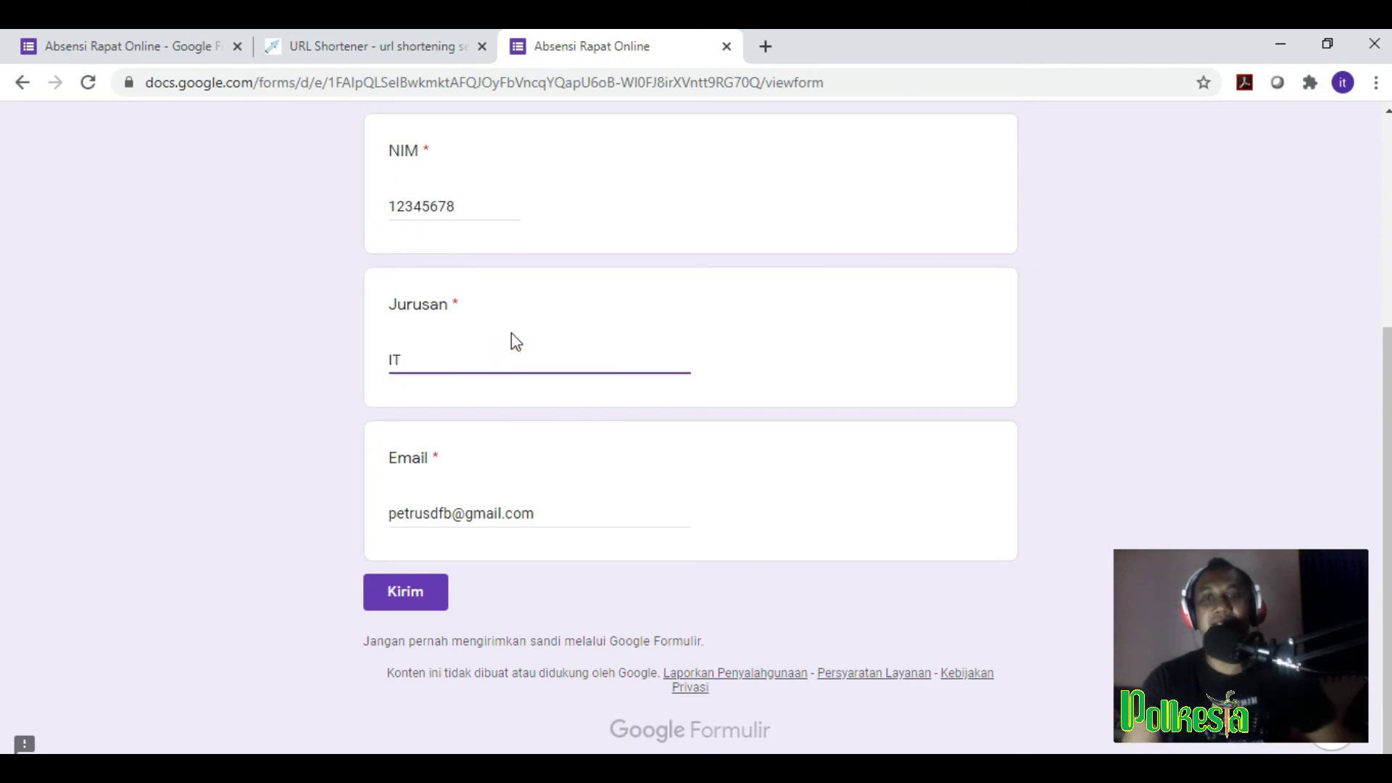
Step: Submit the completed attendance form and return to the Absensi Rapat Online editor tab
{"action": "left_click", "coordinate": [437, 596]}
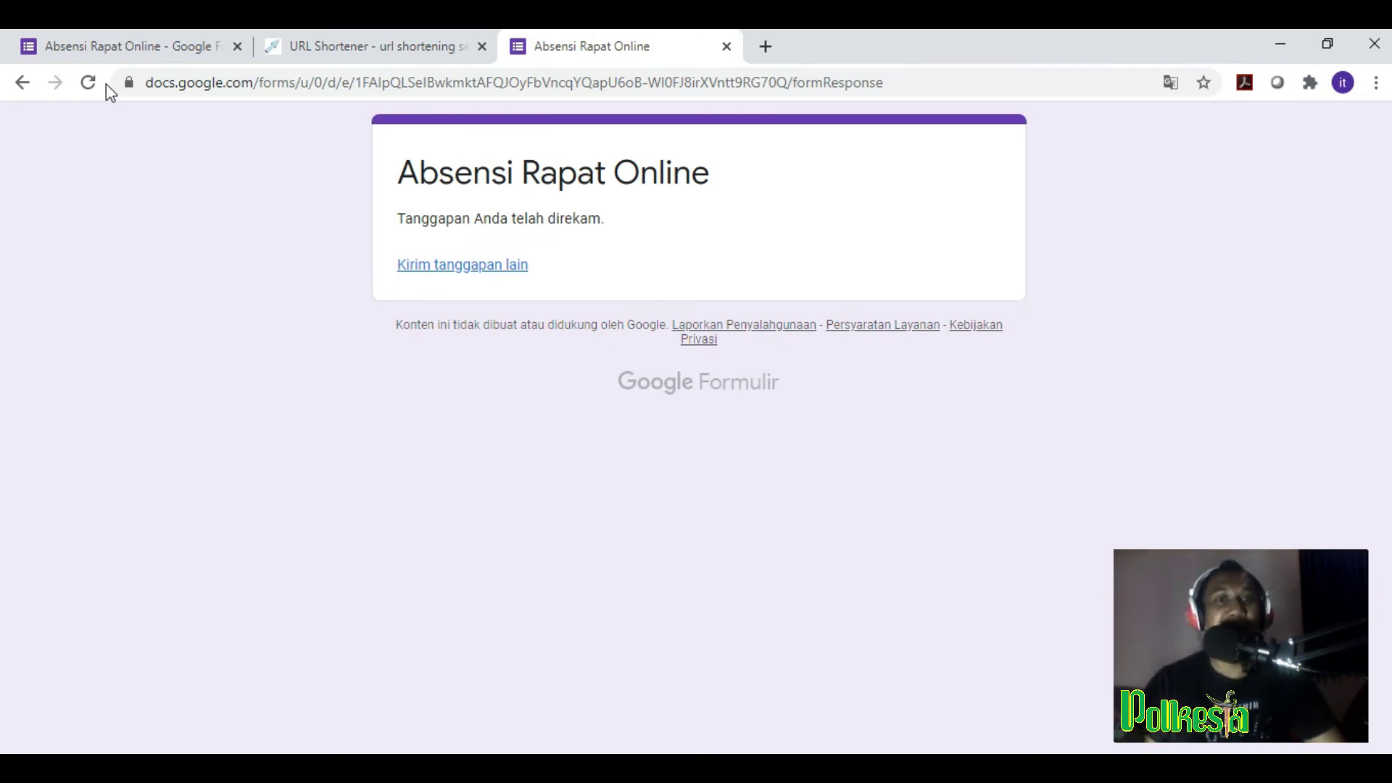
{"action": "left_click", "coordinate": [144, 55]}
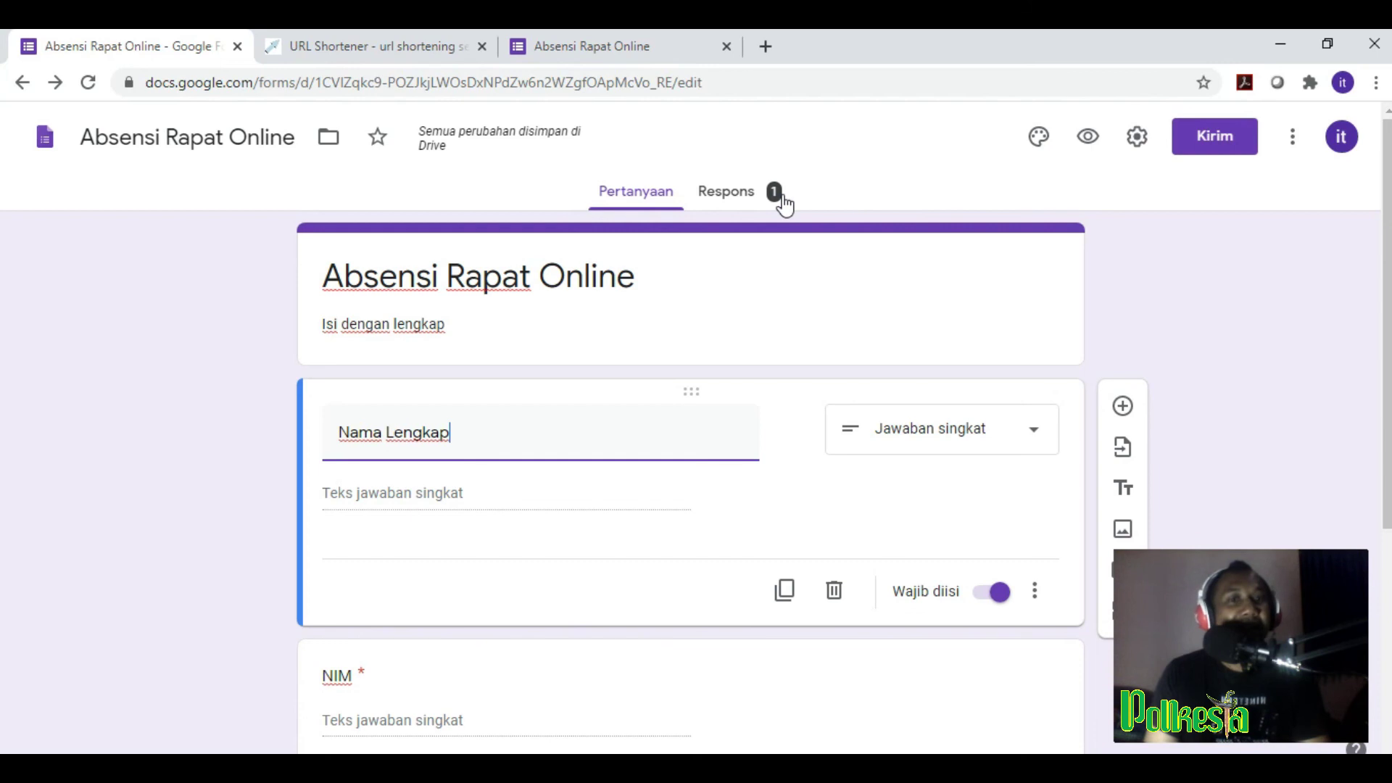
Step: Review the Respons summary for the 1 tanggapan, including the Nama Lengkap and NIM answers
{"action": "left_click", "coordinate": [740, 203]}
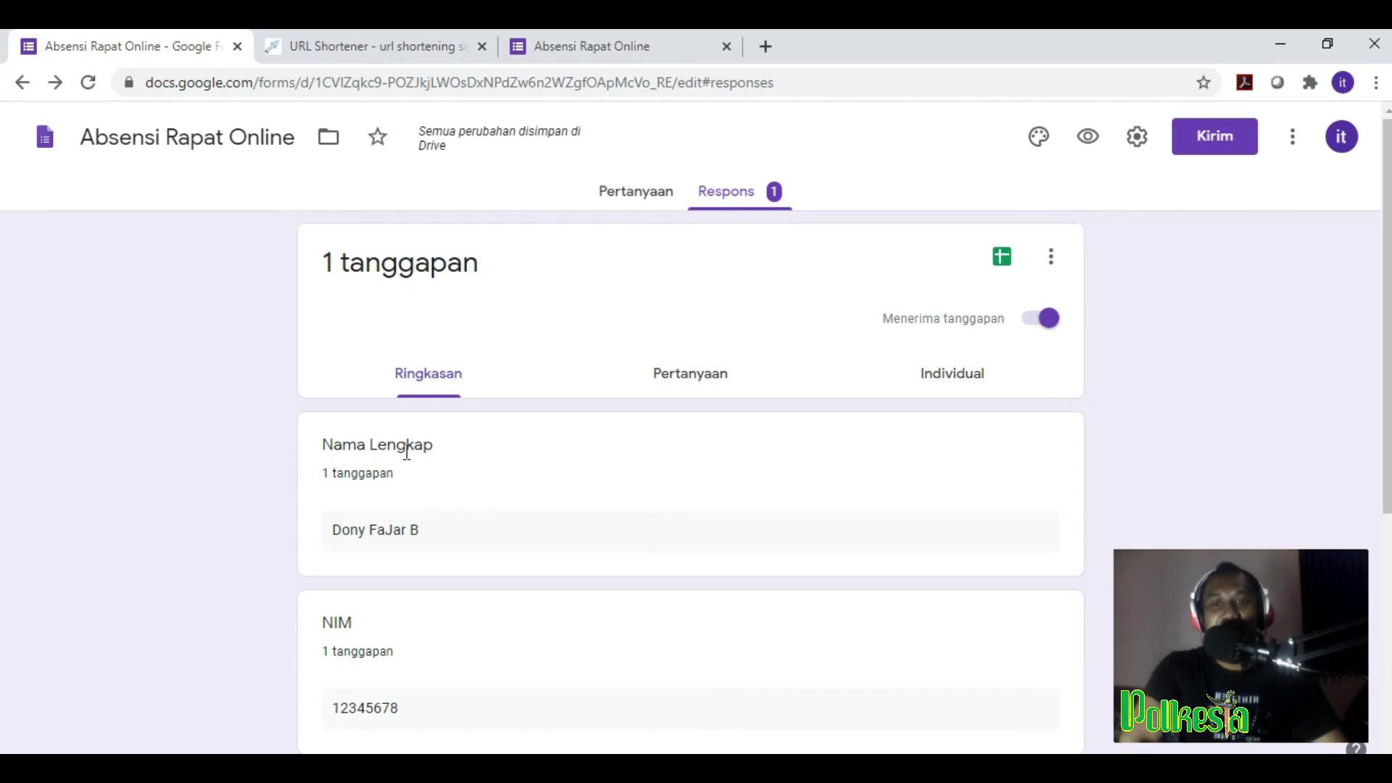
{"action": "scroll", "coordinate": [407, 449], "scroll_direction": "down", "scroll_amount": 5}
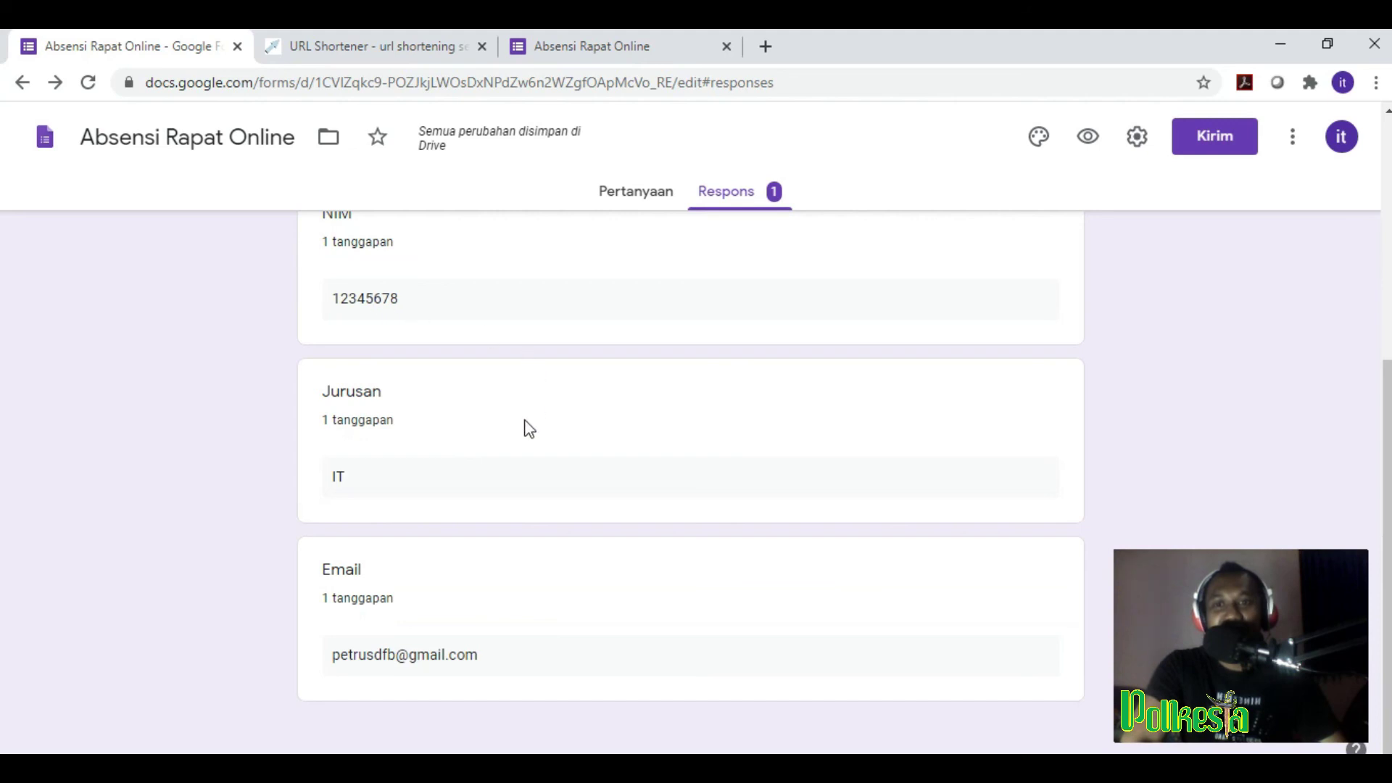
{"action": "scroll", "coordinate": [464, 551], "scroll_direction": "up", "scroll_amount": 5}
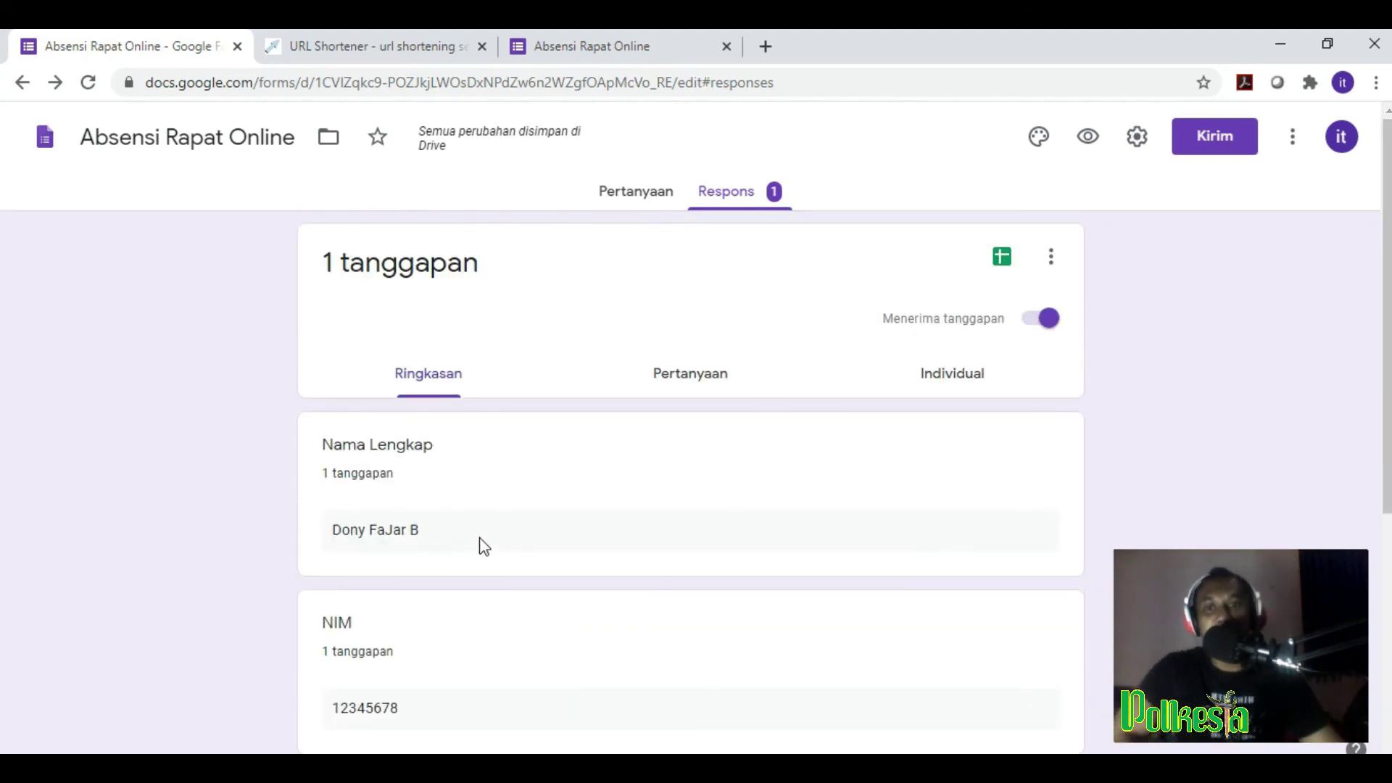
{"action": "scroll", "coordinate": [404, 548], "scroll_direction": "down", "scroll_amount": 3}
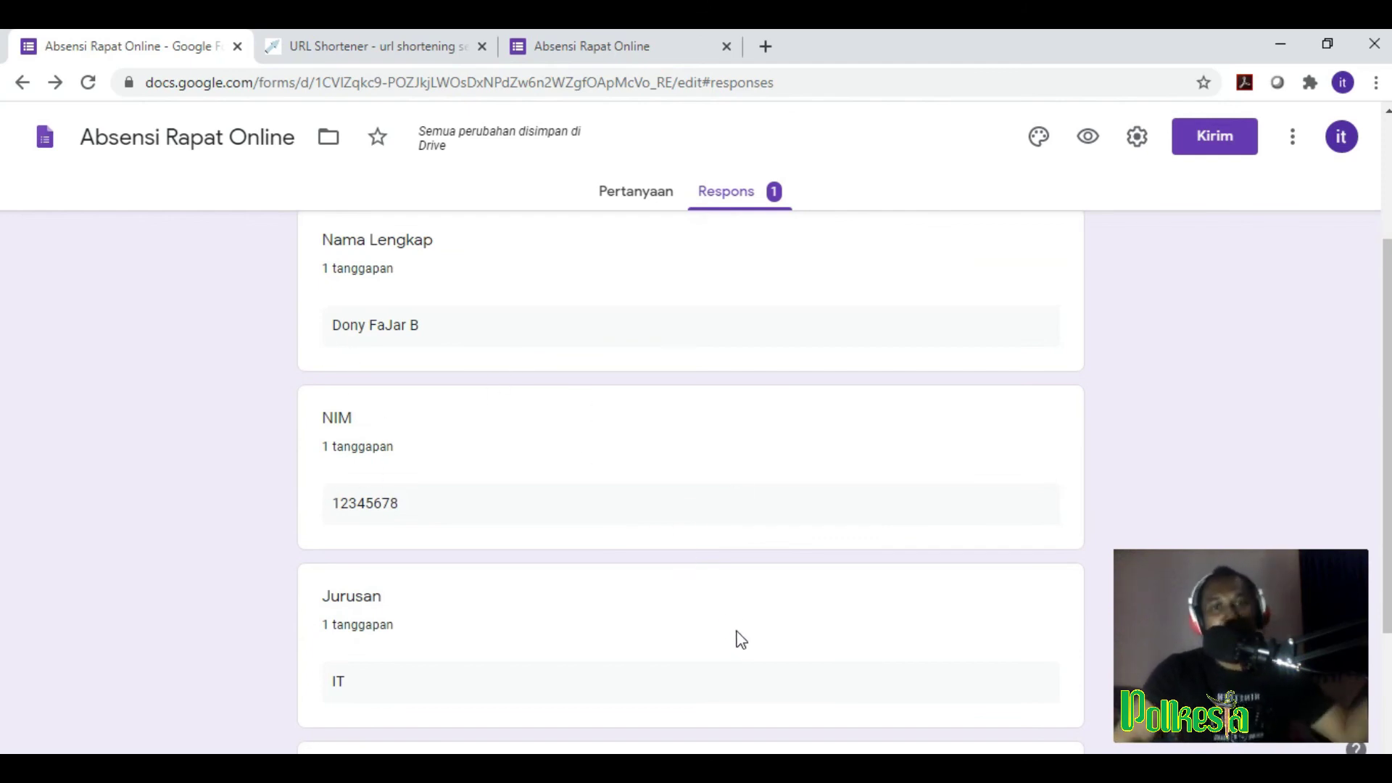
{"action": "scroll", "coordinate": [811, 606], "scroll_direction": "up", "scroll_amount": 3}
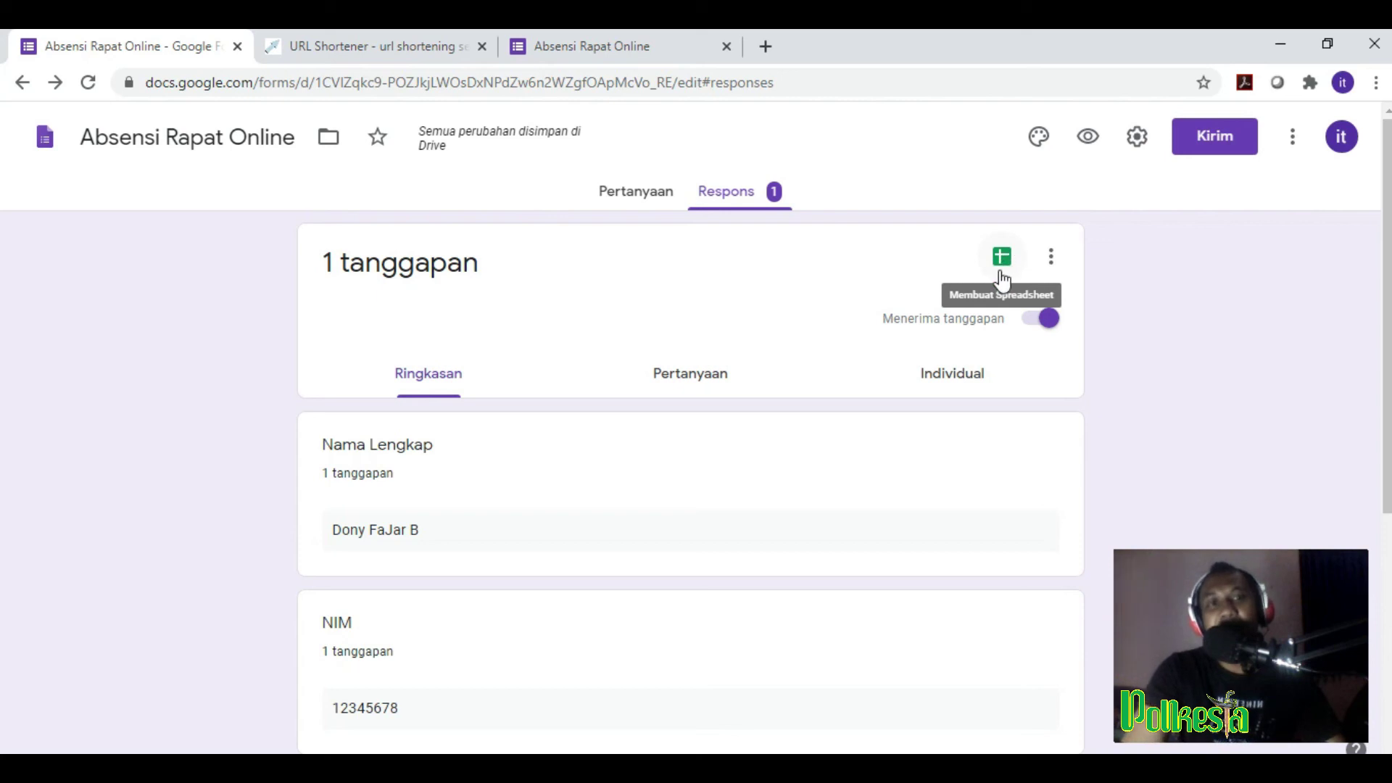
Step: Link responses to a new spreadsheet named 'Absensi Rapat Online (Respons)'
{"action": "left_click", "coordinate": [1003, 270]}
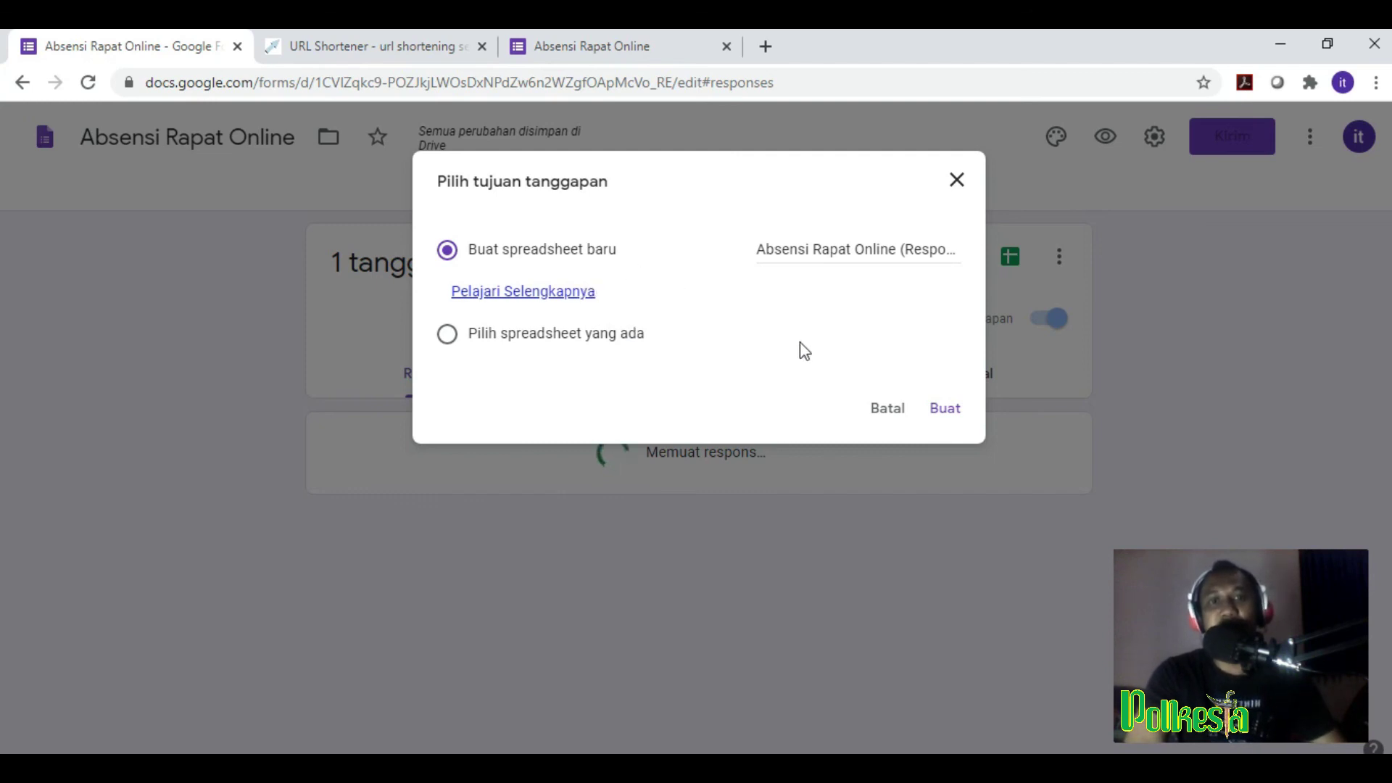
{"action": "left_click", "coordinate": [946, 410]}
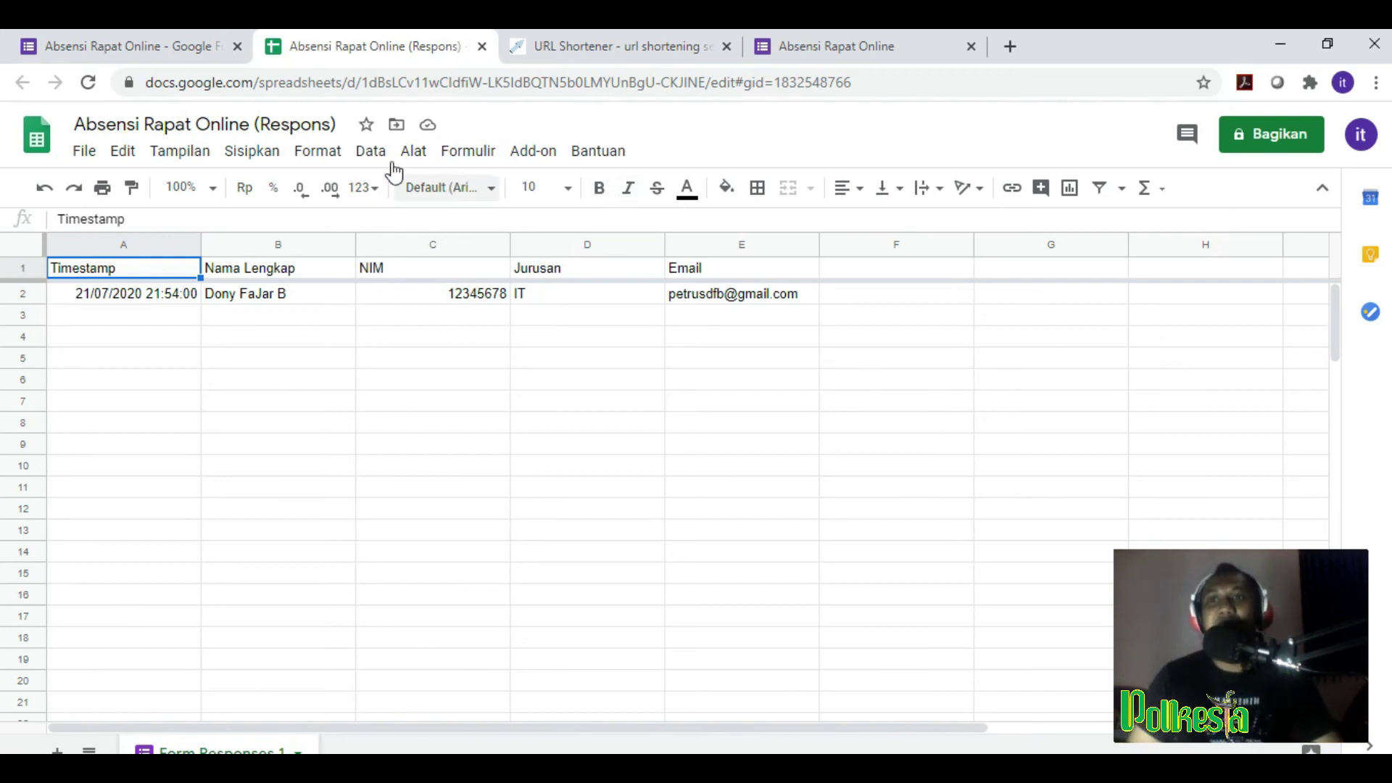
Step: Choose File > Download > Dokumen PDF (.pdf) for the responses sheet
{"action": "left_click", "coordinate": [85, 154]}
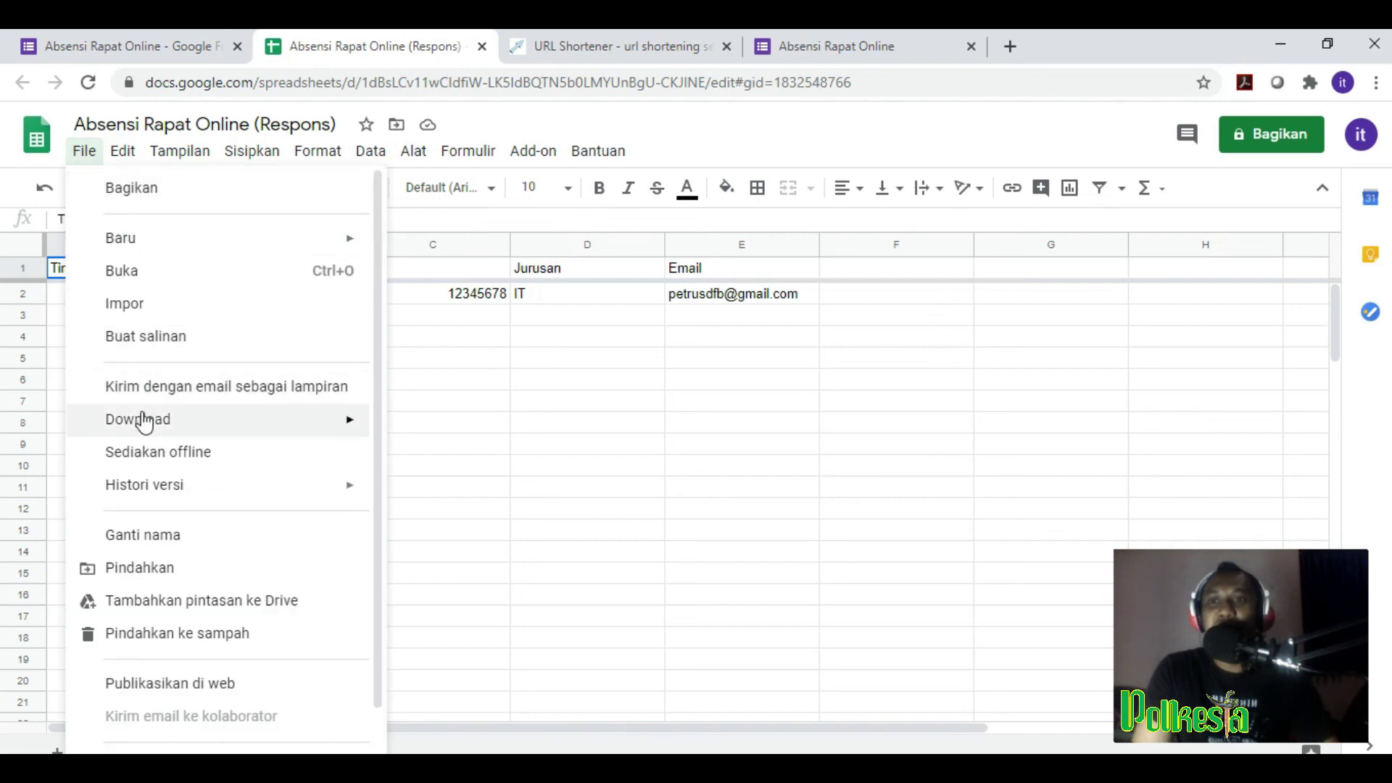
{"action": "mouse_move", "coordinate": [144, 420]}
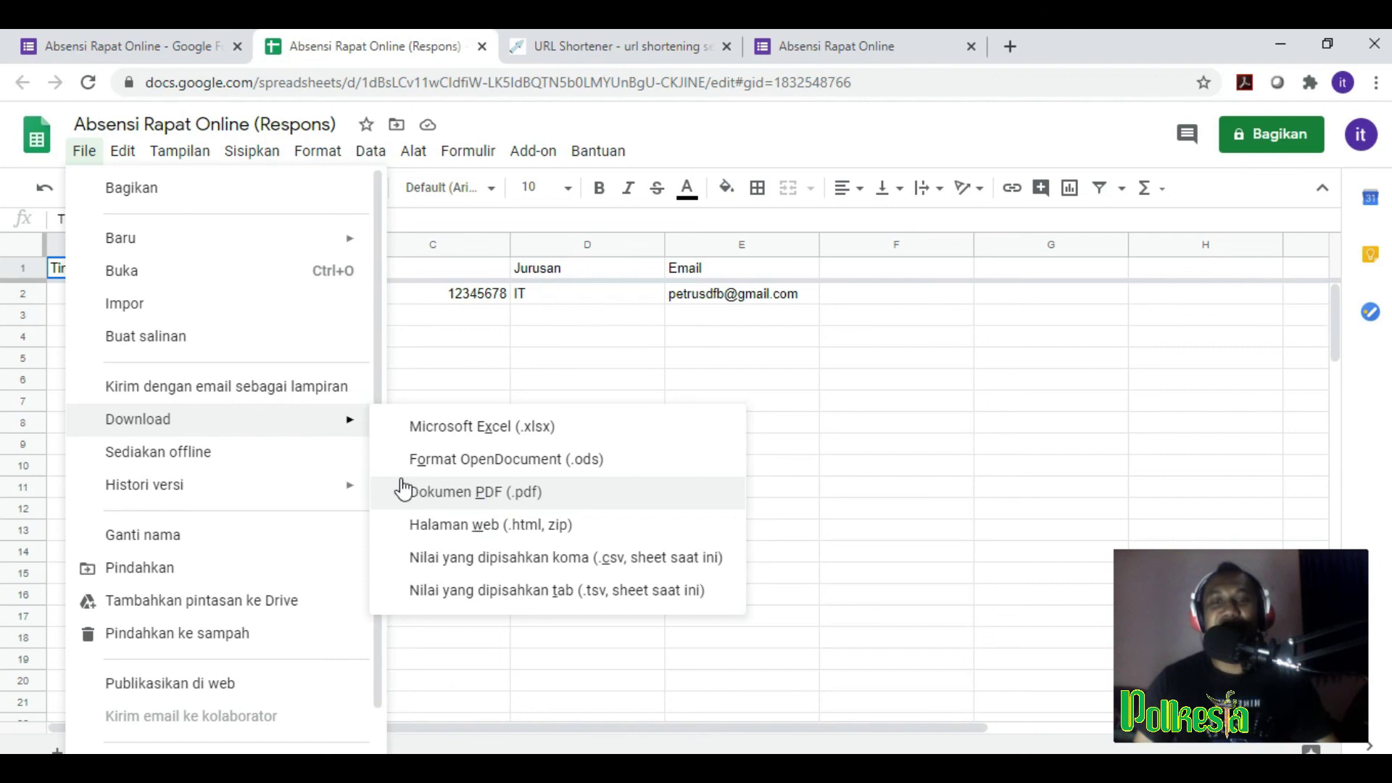
{"action": "left_click", "coordinate": [448, 495]}
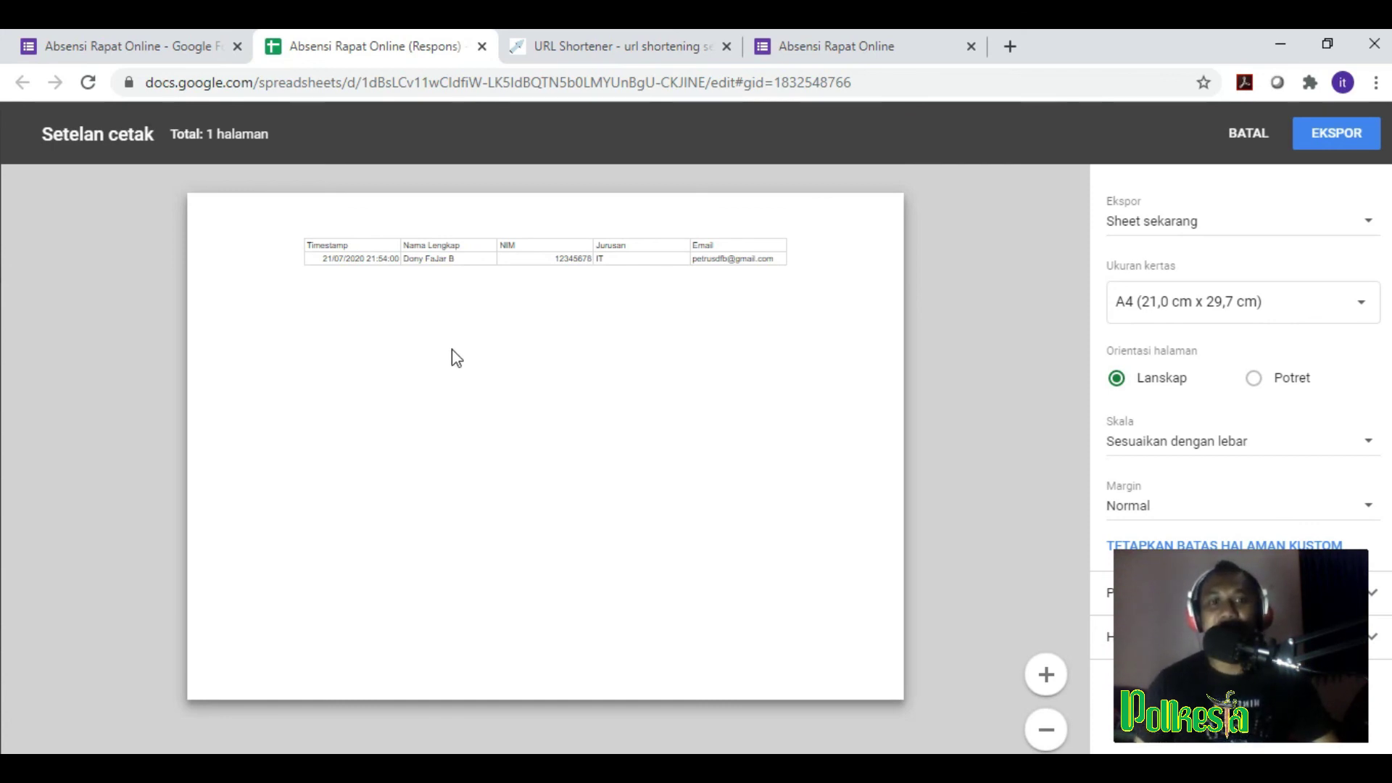
Step: Zoom into the A4 landscape print preview and export the sheet as PDF
{"action": "left_click", "coordinate": [1043, 674]}
{"action": "left_click", "coordinate": [1044, 674]}
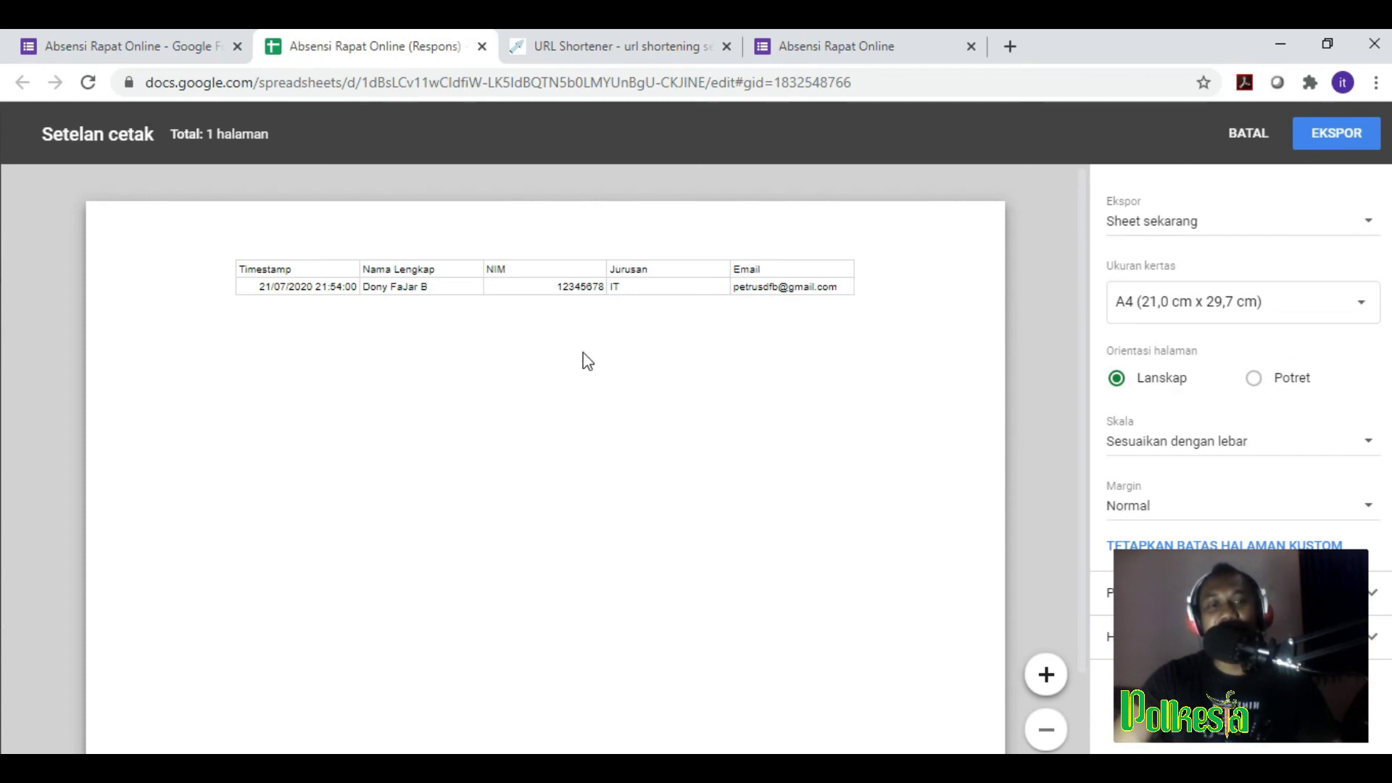
{"action": "left_click", "coordinate": [1329, 140]}
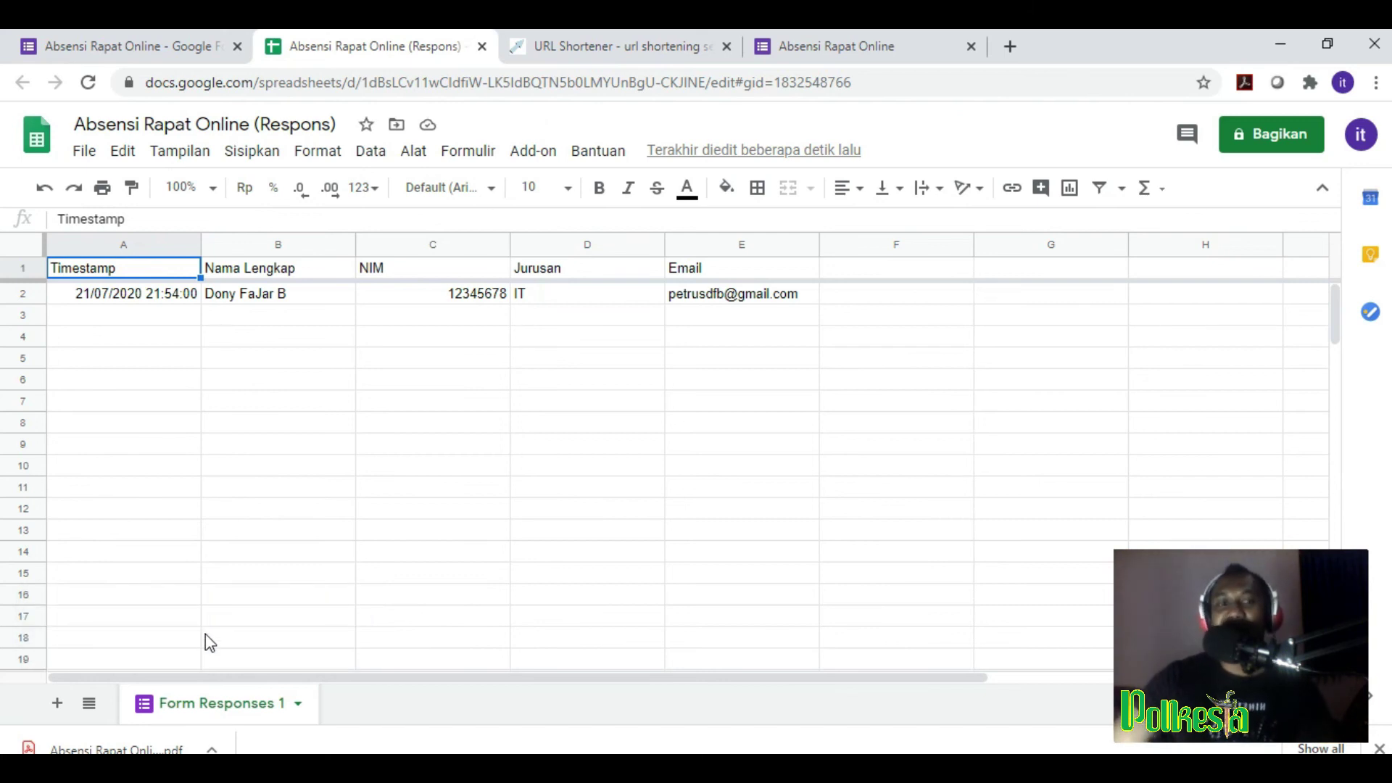
Step: Open 'Absensi Rapat Online (Respons) - Form Responses 1.pdf' from the downloads bar
{"action": "left_click", "coordinate": [105, 750]}
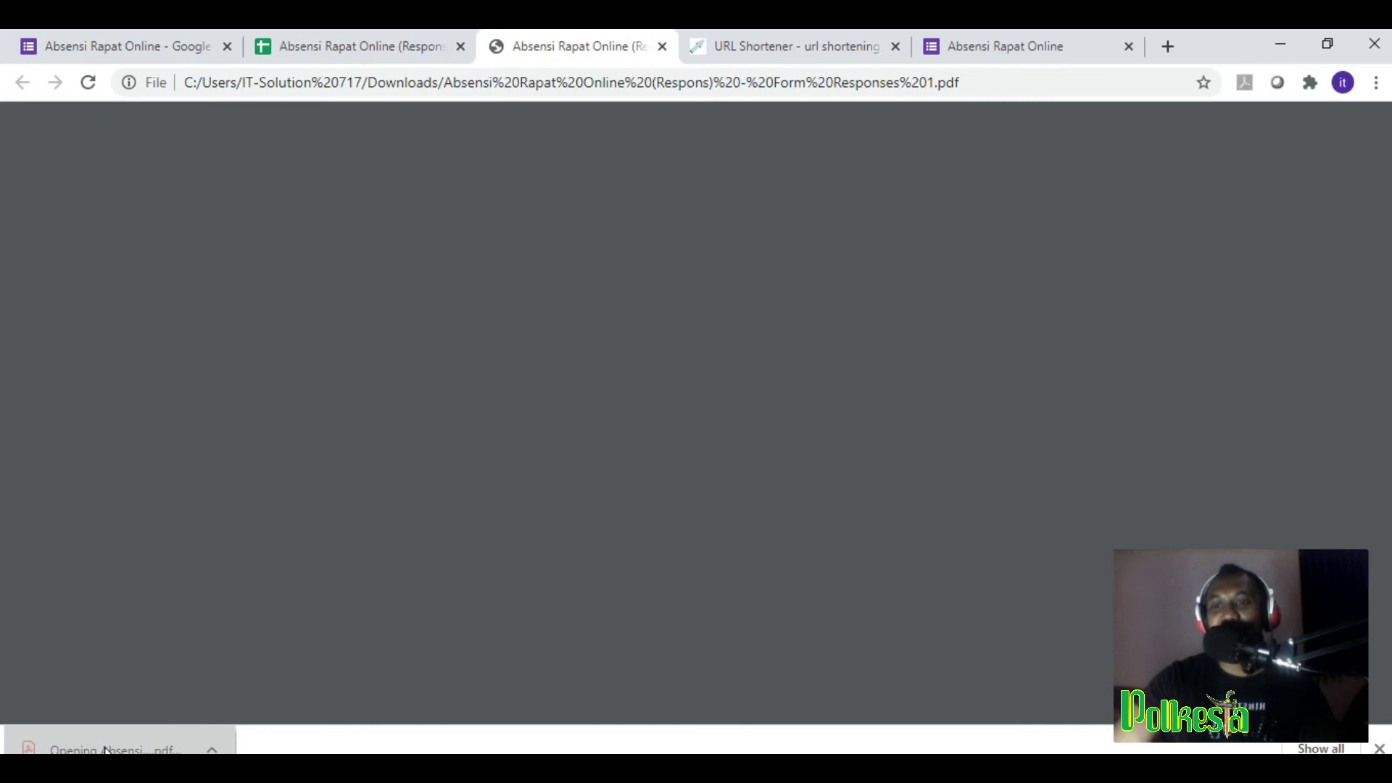